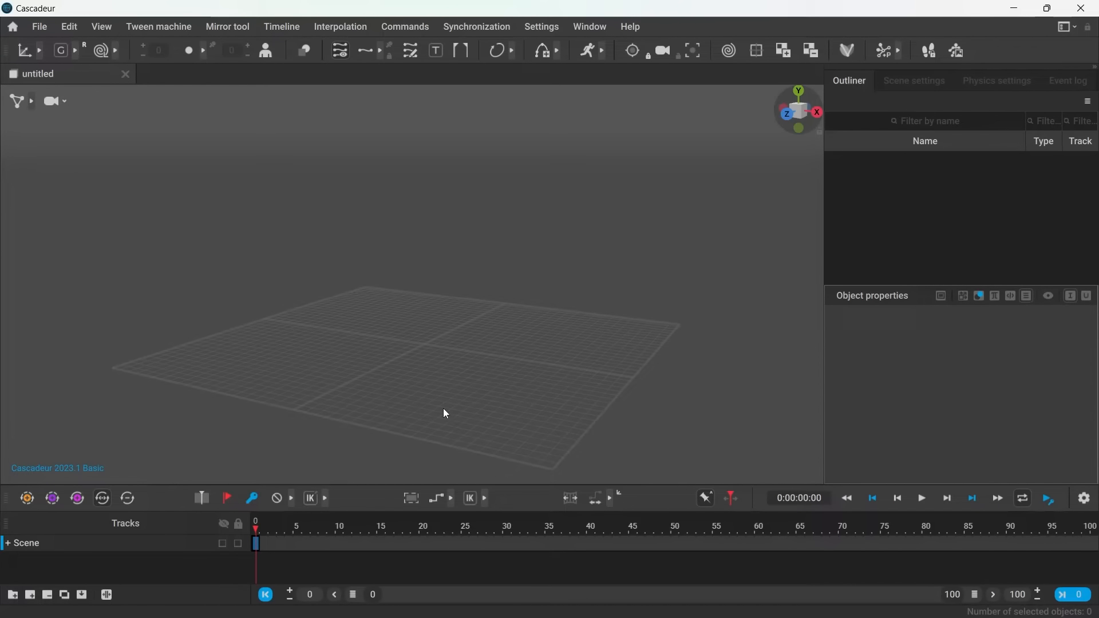
Step: Import the UE5_Manny FBX model from the Characters folder into the empty scene
left_click(42, 27)
mouse_move(66, 167)
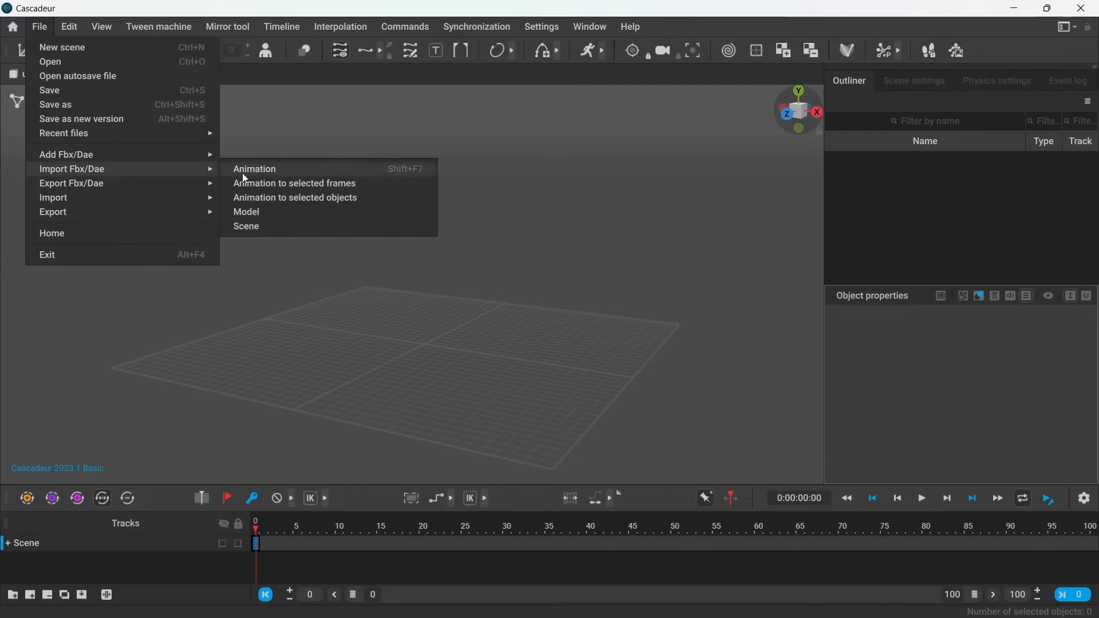
left_click(252, 217)
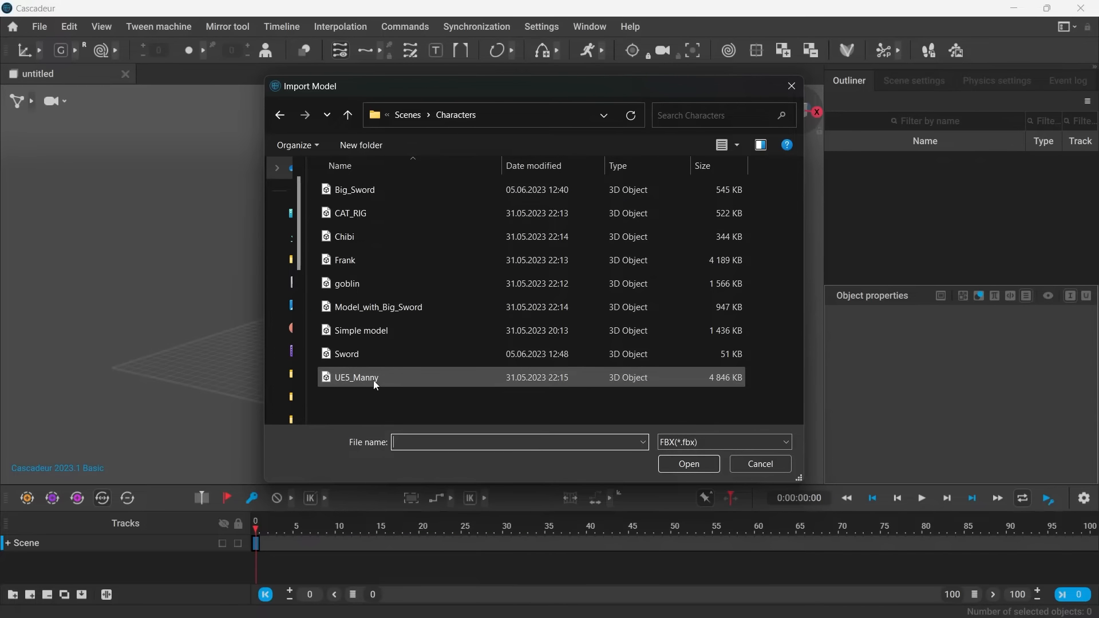
left_click(342, 379)
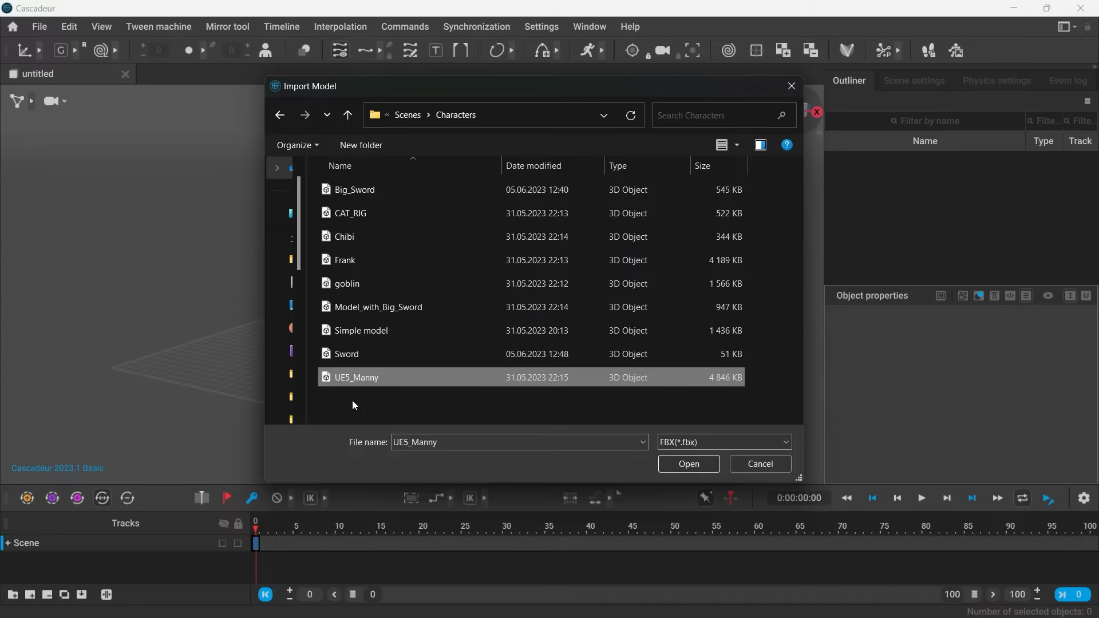
left_click(697, 468)
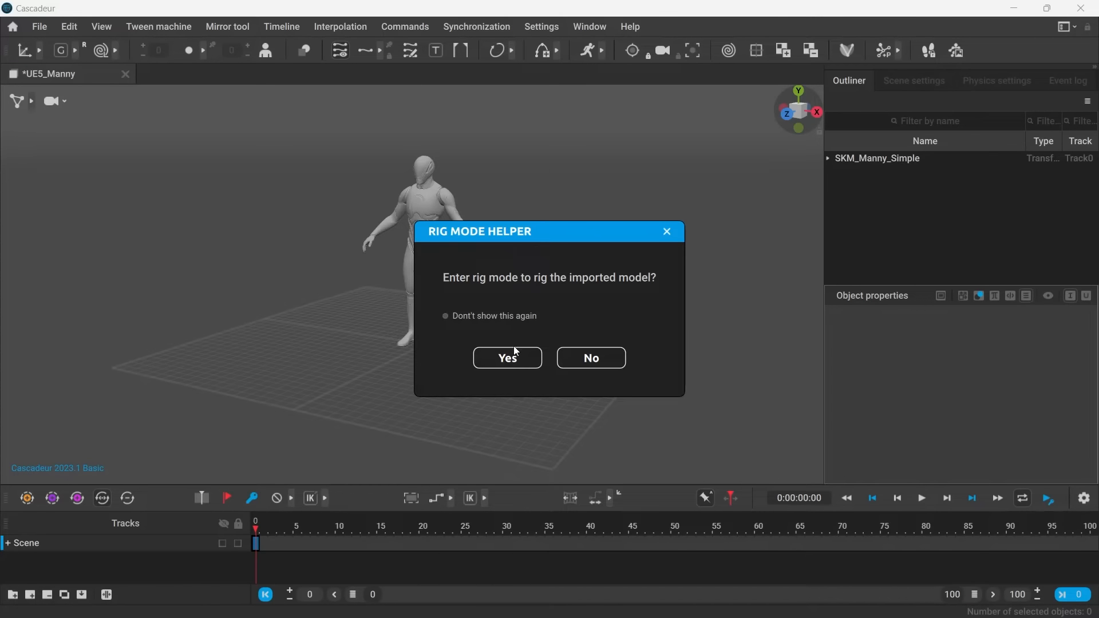
Step: Enter rig mode for the imported model and launch the quick rigging tool
left_click(498, 360)
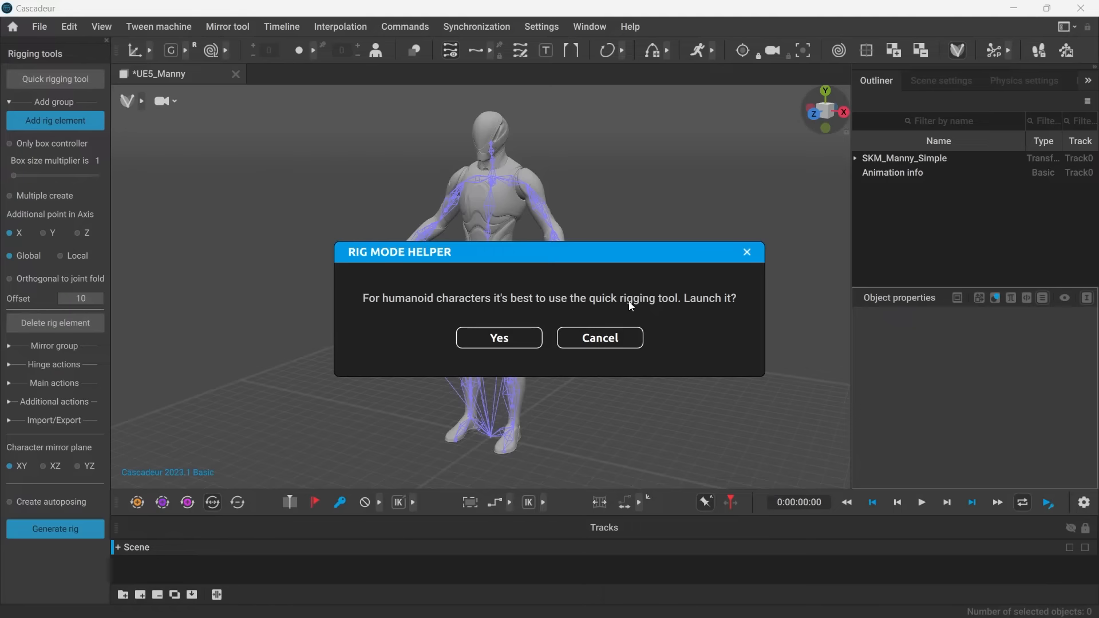
left_click(501, 338)
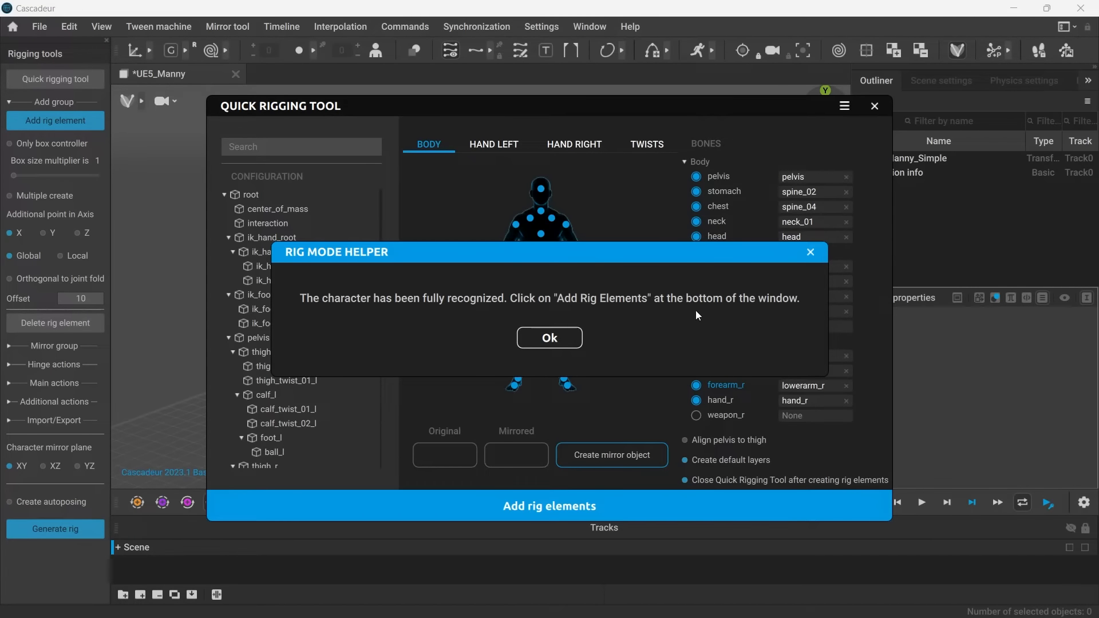
left_click(532, 341)
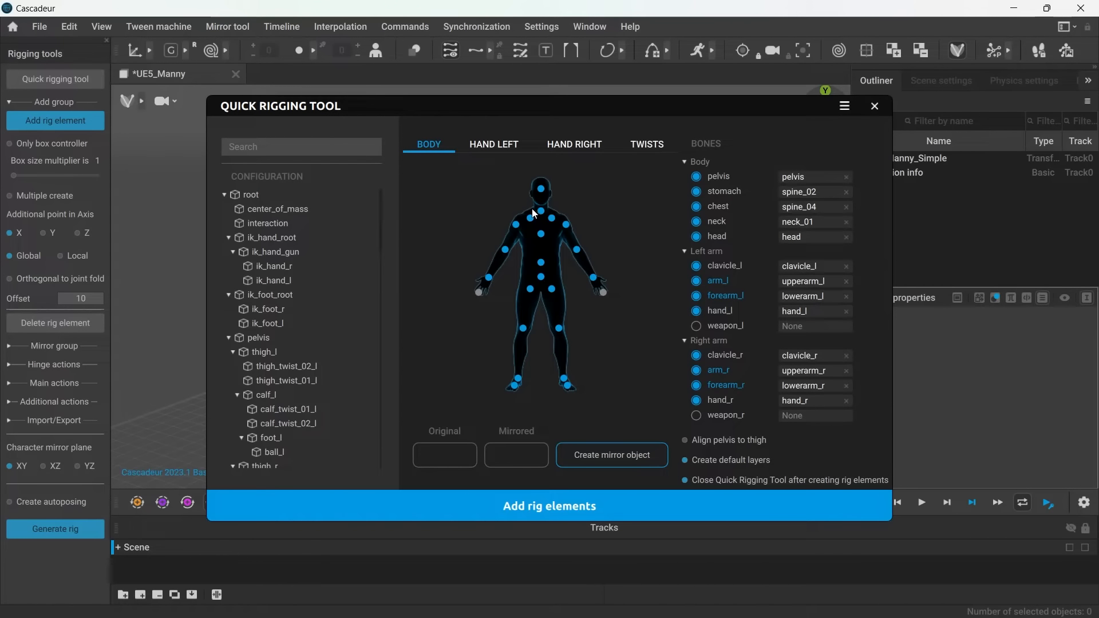
Step: Check the hand and twist bone assignments, add the rig elements and generate the rig for the character
left_click(495, 144)
left_click(581, 144)
left_click(648, 144)
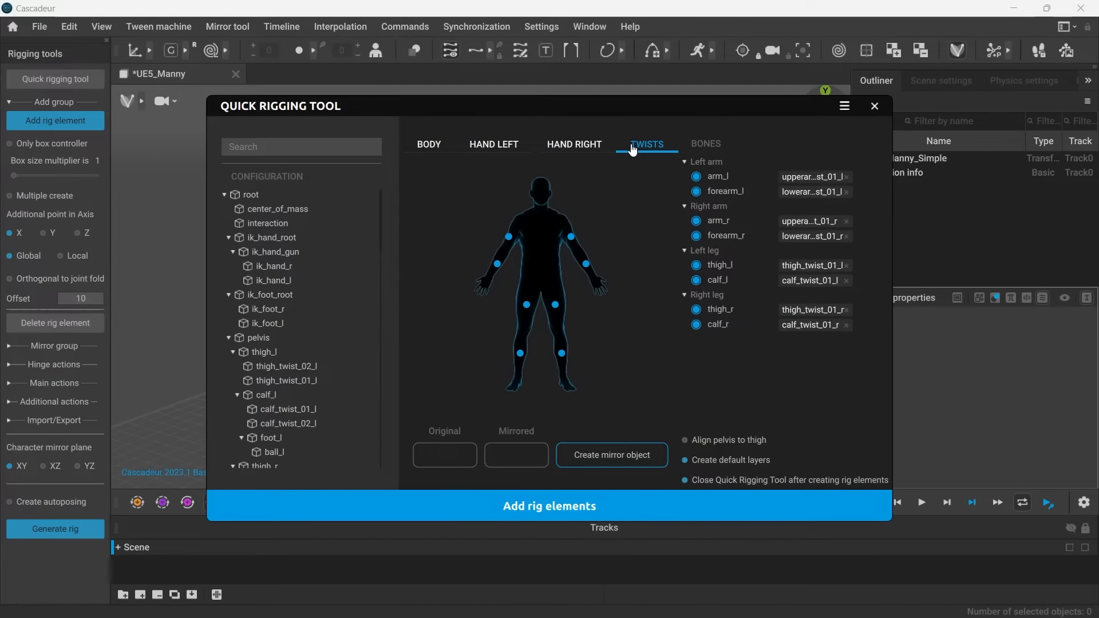
left_click(435, 149)
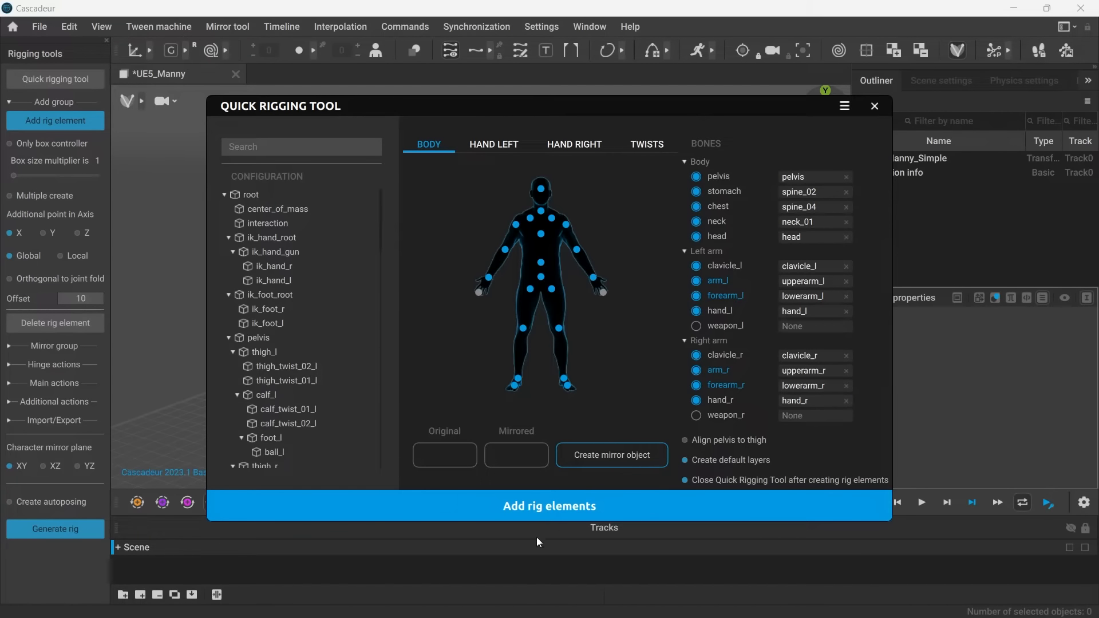
left_click(562, 507)
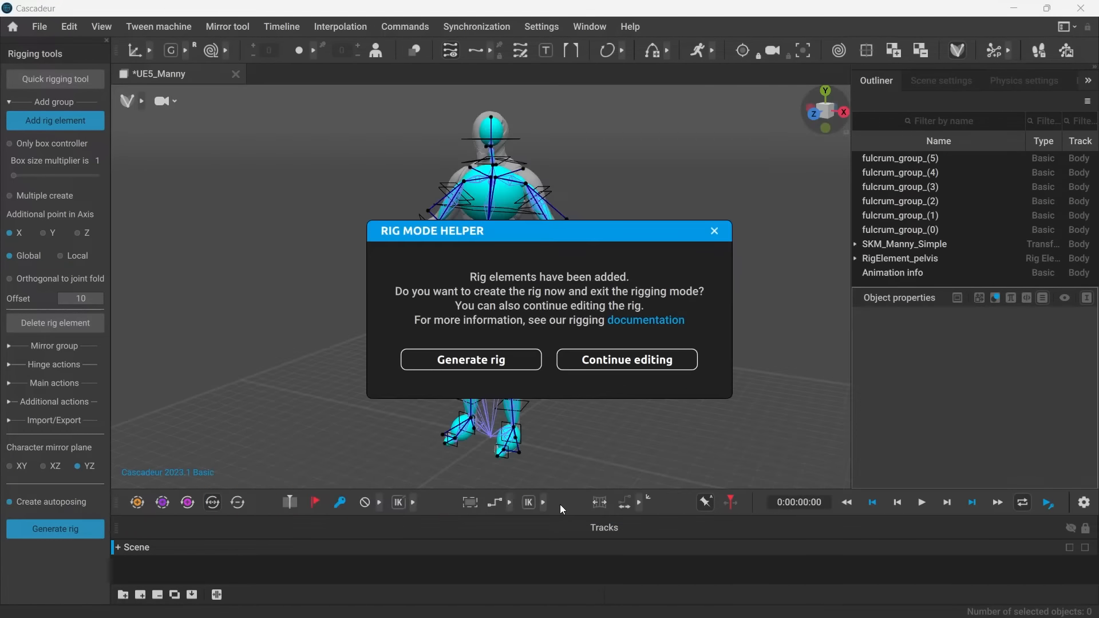
left_click_drag(490, 234, 735, 237)
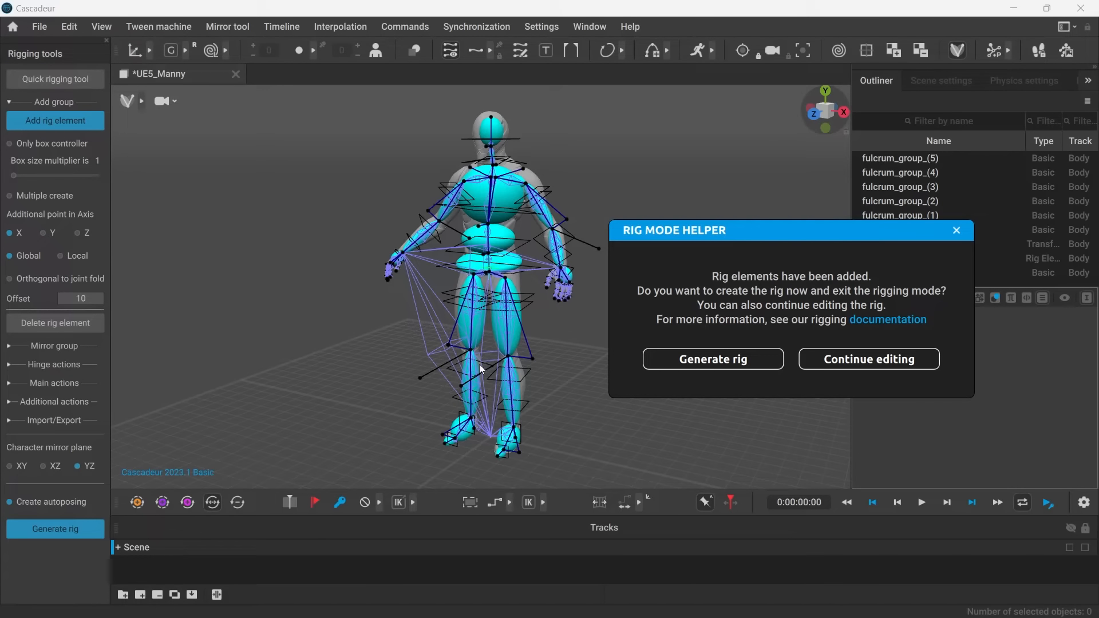
left_click(700, 361)
Step: Test the generated rig by raising the character's left hand to about head height with its wrist controller
scroll(537, 324, "up", 5)
middle_click_drag(537, 324, 544, 384, "alt")
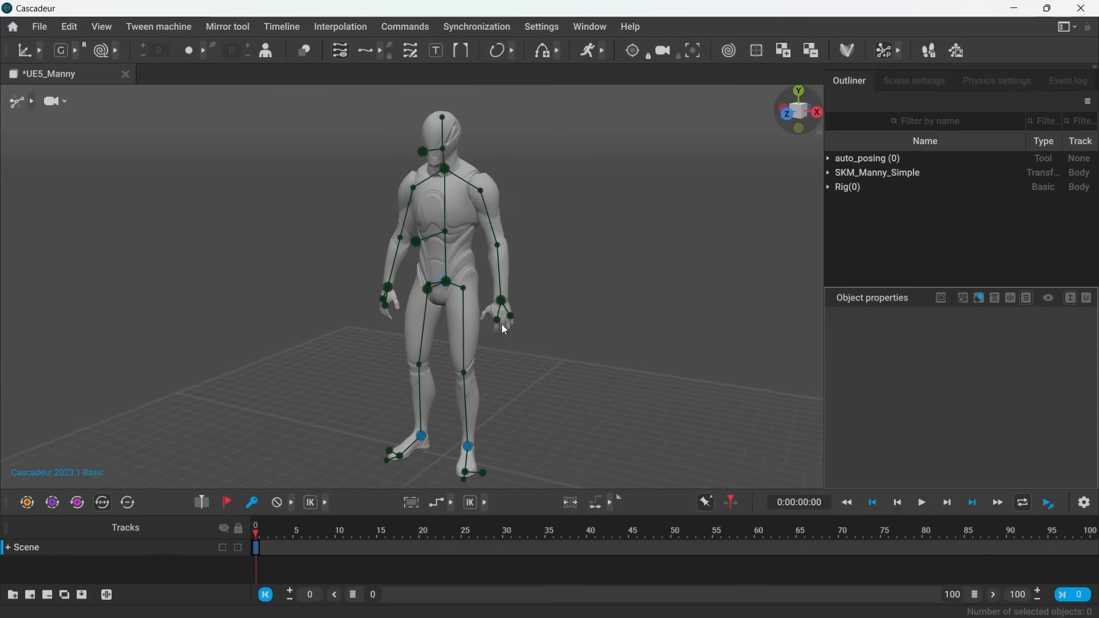
left_click(500, 301)
left_click_drag(500, 302, 578, 162)
key("ctrl+z")
left_click(583, 180)
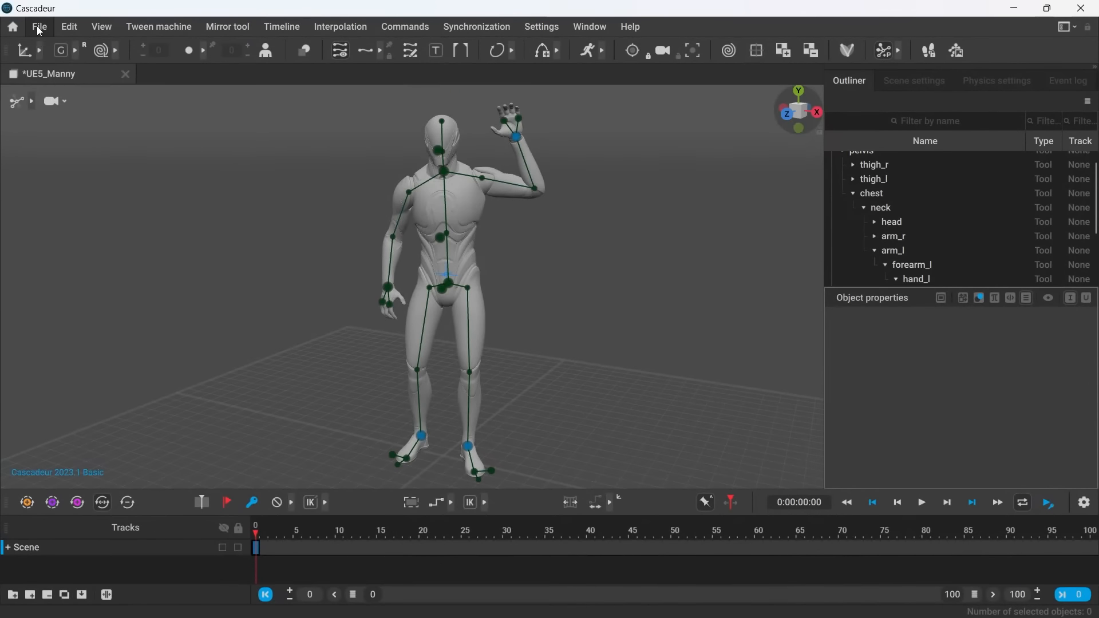
Step: Create a new scene and import the Big_Sword FBX model into it
left_click(40, 27)
left_click(49, 47)
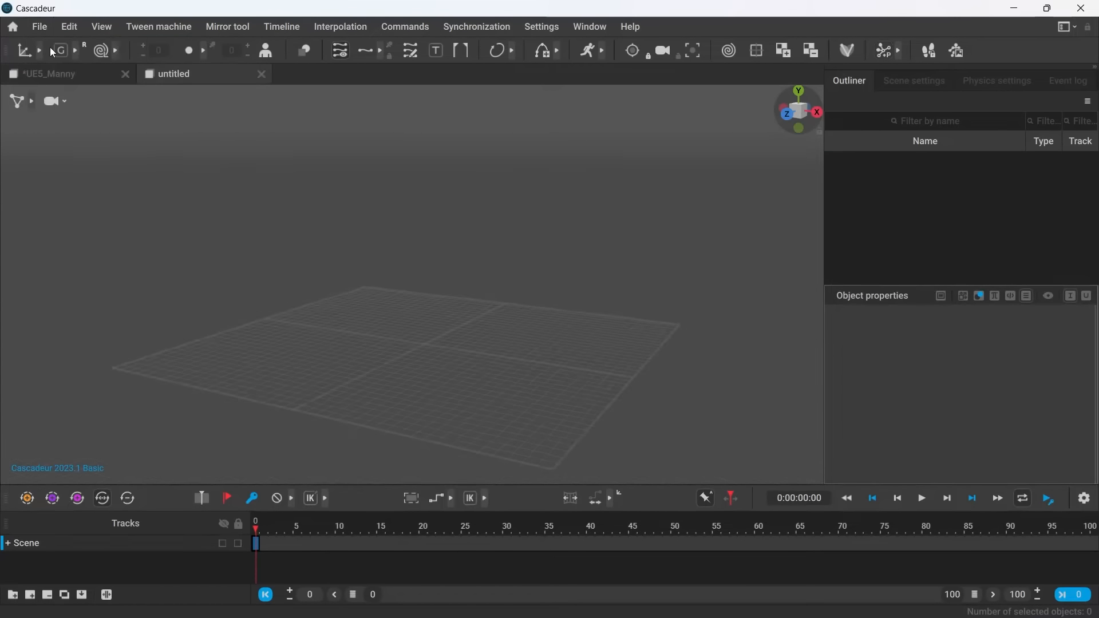
left_click(49, 27)
mouse_move(98, 170)
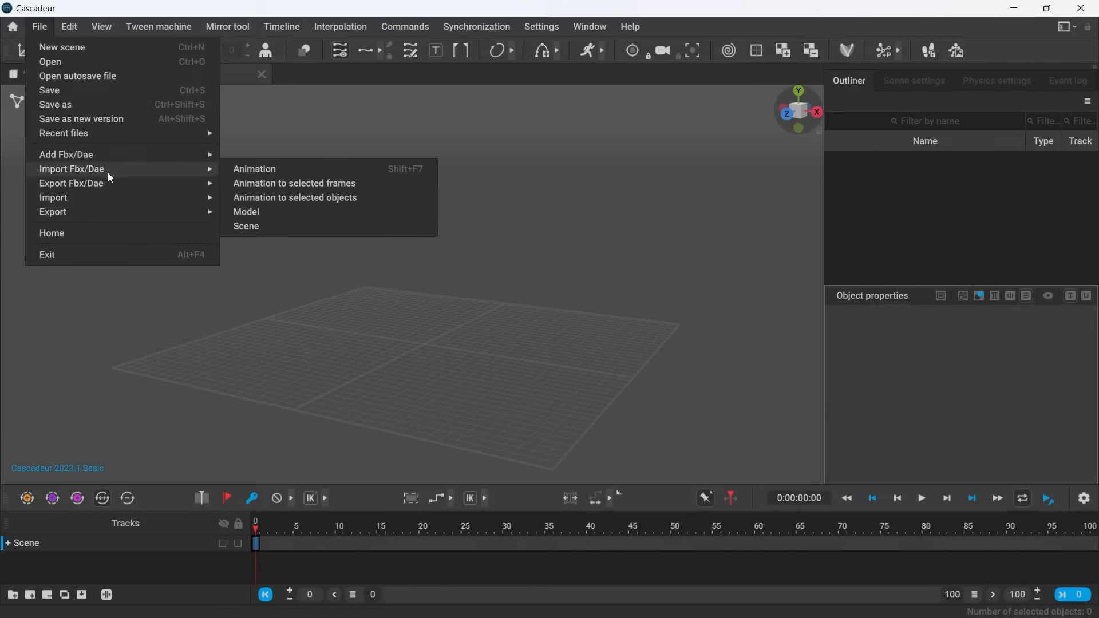
left_click(253, 216)
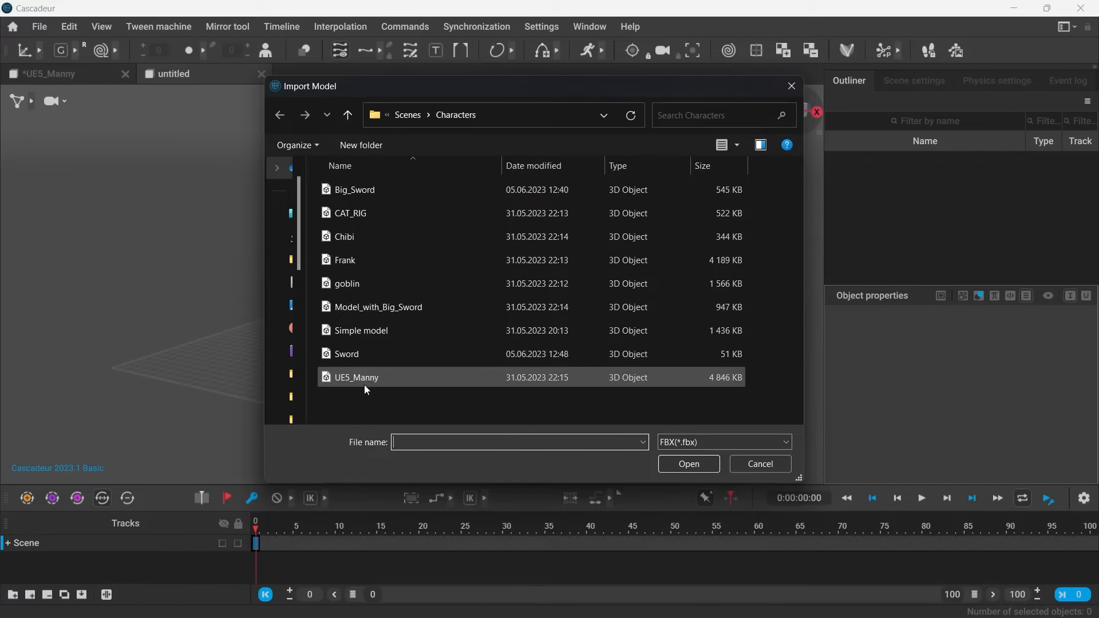
double_click(353, 191)
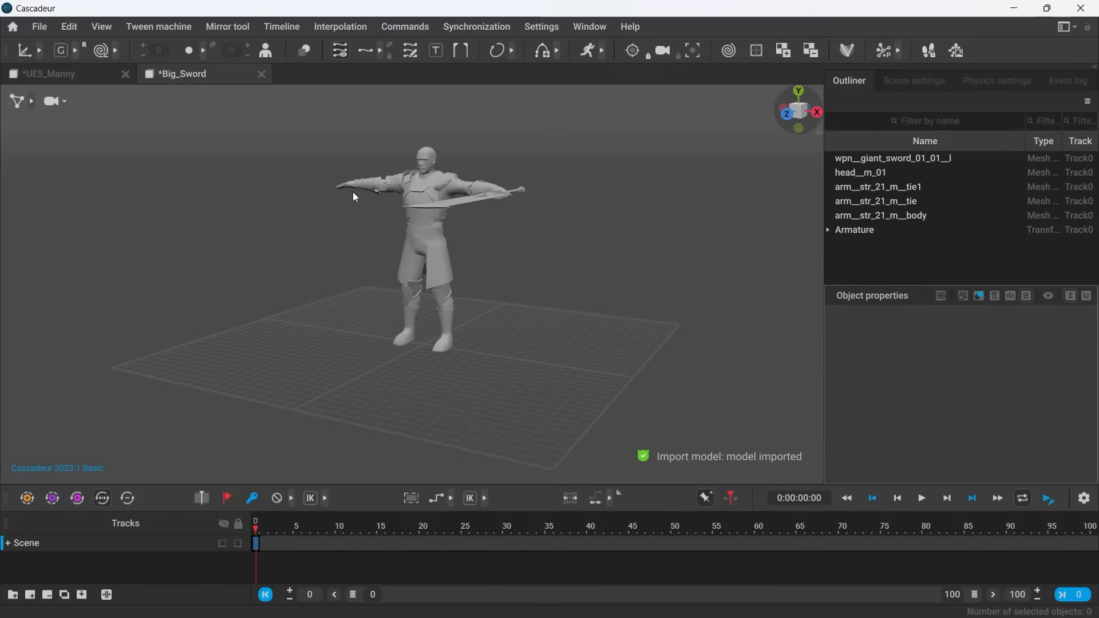
Step: Create another new scene and import the CAT_RIG FBX model into it
left_click(39, 27)
left_click(63, 47)
left_click(39, 27)
mouse_move(172, 169)
left_click(247, 212)
double_click(324, 216)
Step: Create another new scene and import the Chibi FBX model into it
left_click(40, 27)
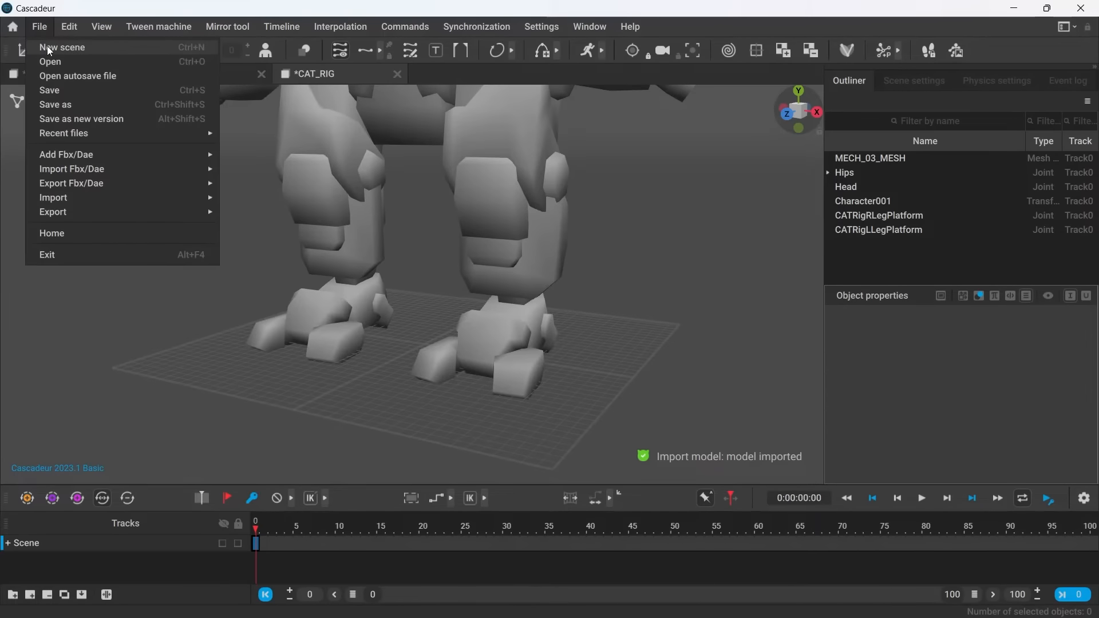
left_click(63, 47)
left_click(39, 27)
mouse_move(155, 170)
left_click(247, 212)
double_click(339, 236)
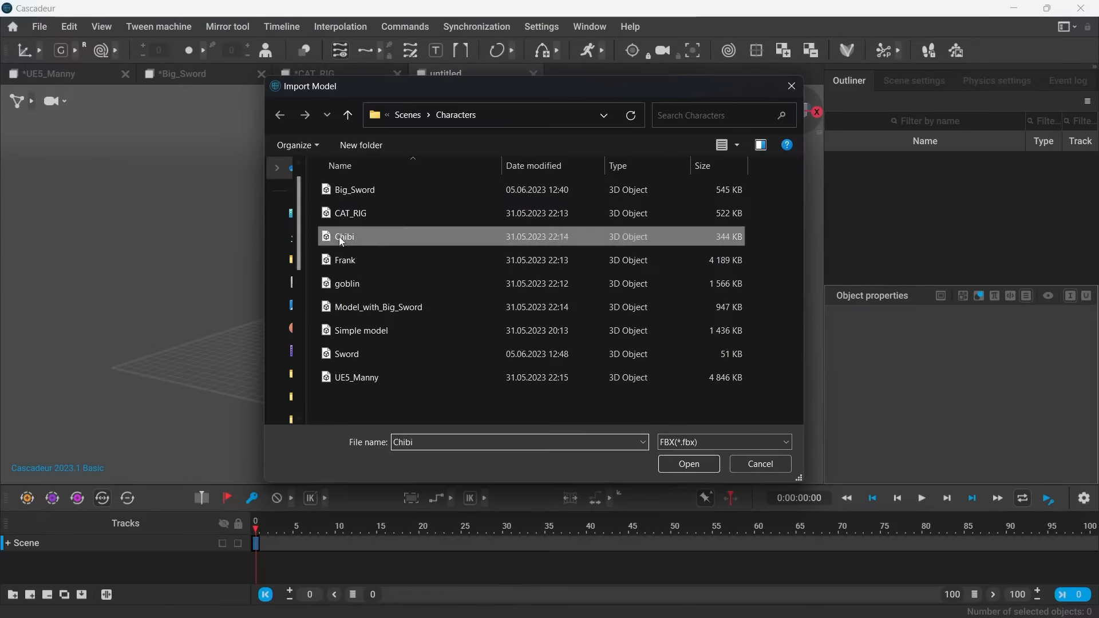
Step: Create another new scene and import the Frank FBX model into it
left_click(40, 27)
left_click(45, 50)
left_click(39, 27)
mouse_move(83, 169)
left_click(256, 216)
double_click(352, 258)
Step: Create another new scene and import the goblin FBX model into it
left_click(39, 26)
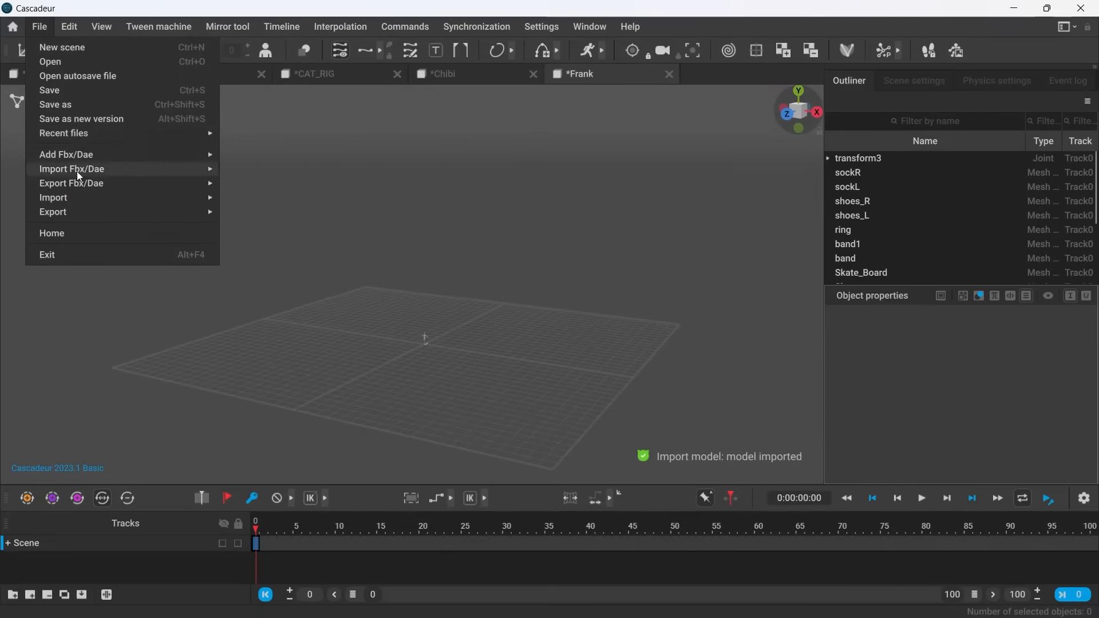
left_click(58, 48)
left_click(40, 27)
mouse_move(85, 170)
left_click(257, 211)
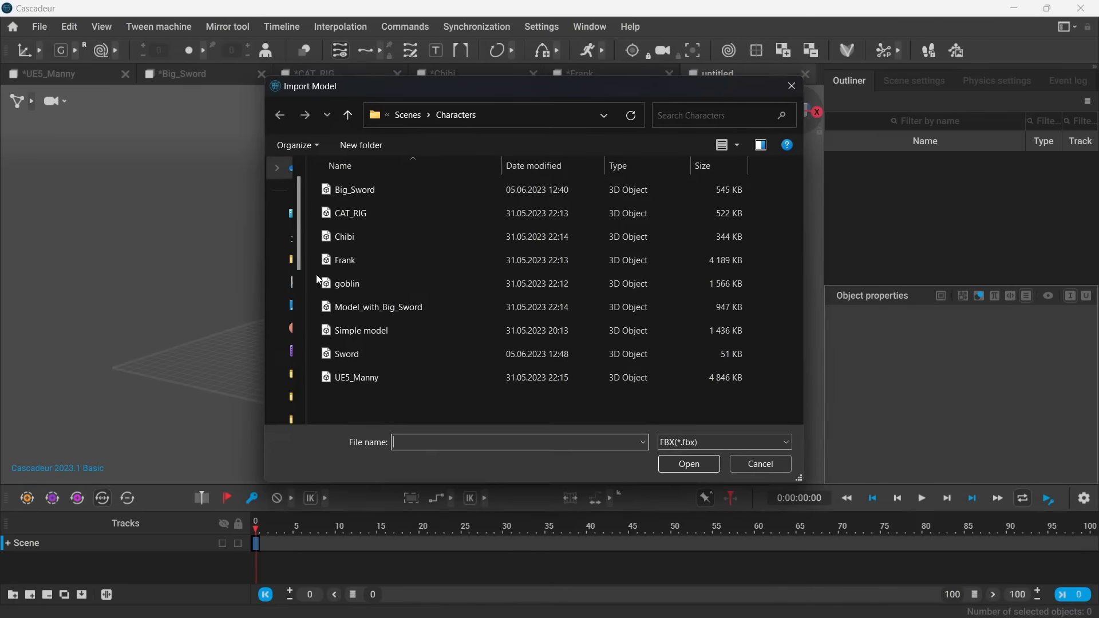
double_click(341, 282)
Step: Switch to the Big_Sword scene, expand its Armature hierarchy and inspect the pelvis joint
left_click(206, 80)
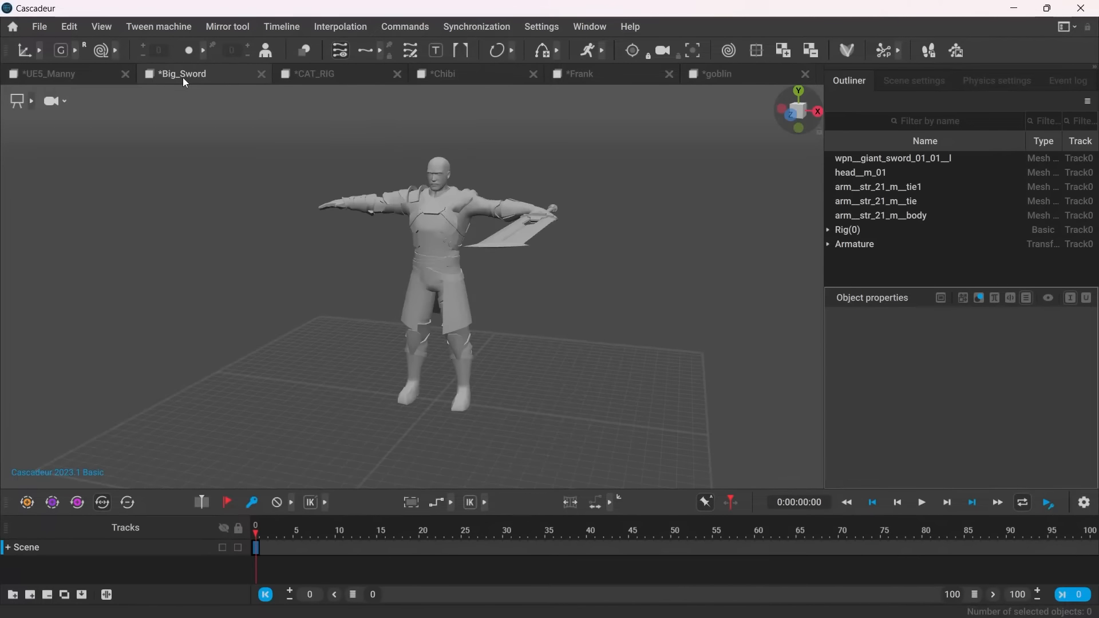
right_click_drag(226, 232, 267, 238)
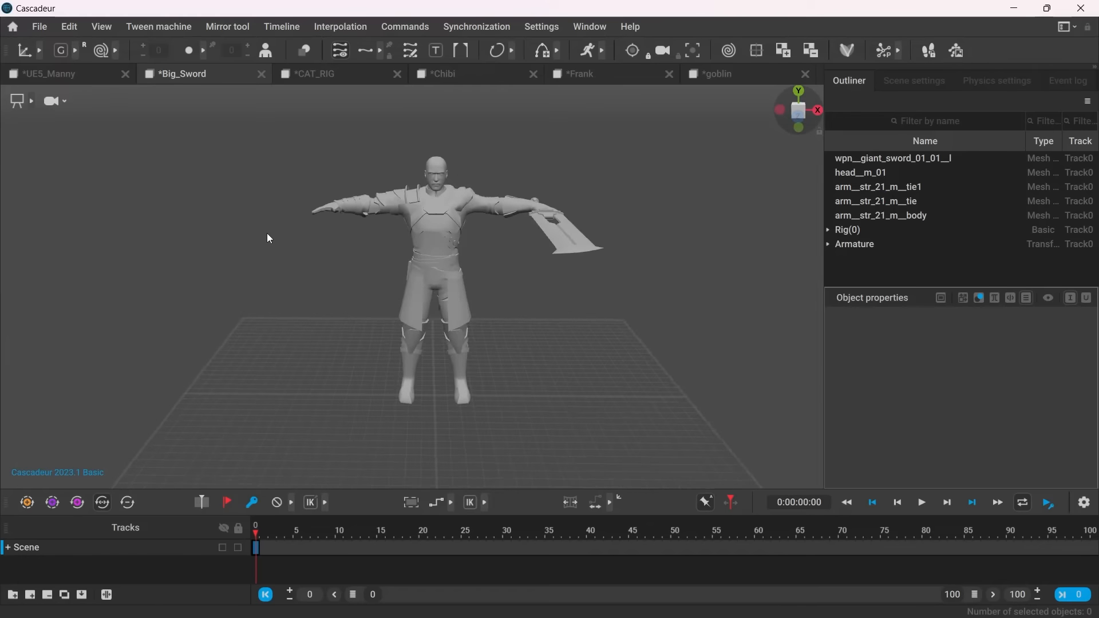
left_click(829, 248)
left_click(860, 260)
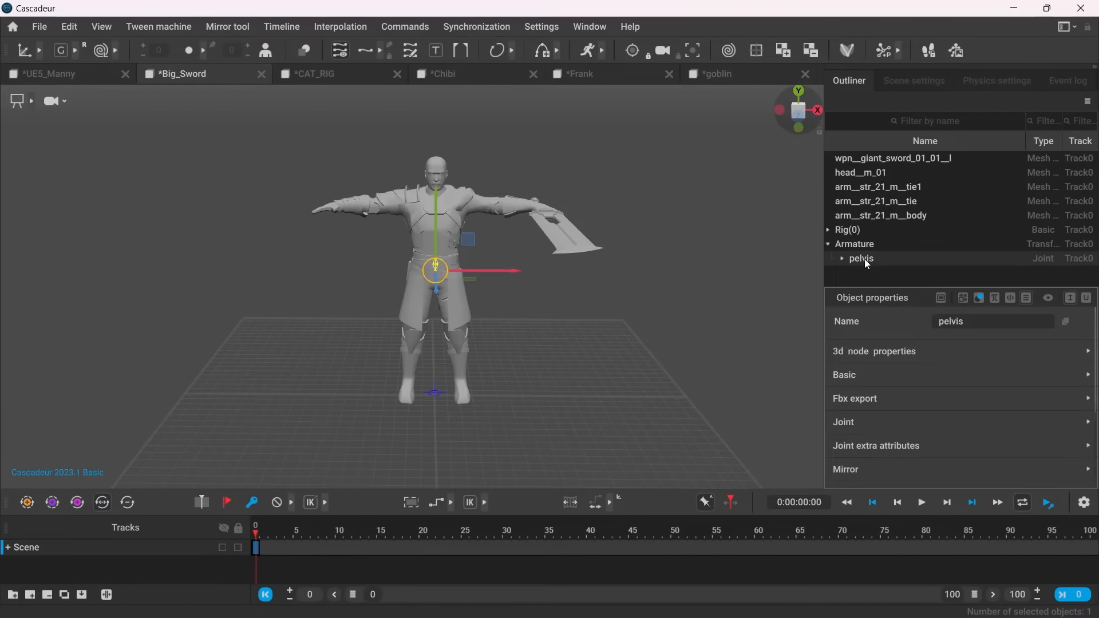
left_click(738, 279)
Step: Display the Big_Sword character's joints in the viewport by switching to joint mode
left_click(31, 101)
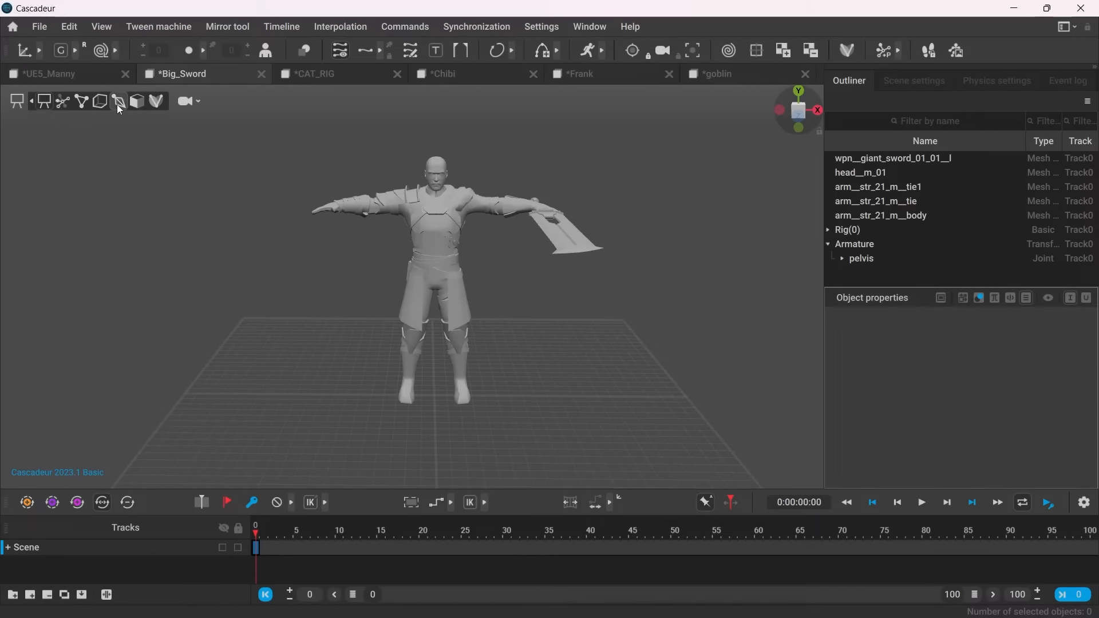
left_click(118, 106)
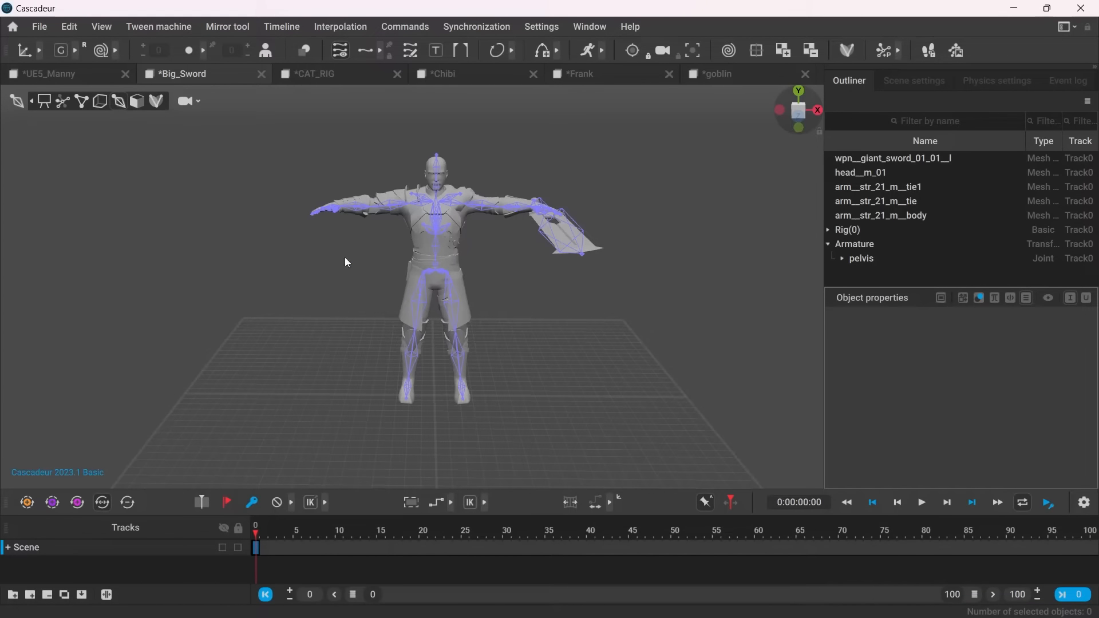
scroll(498, 312, "up", 3)
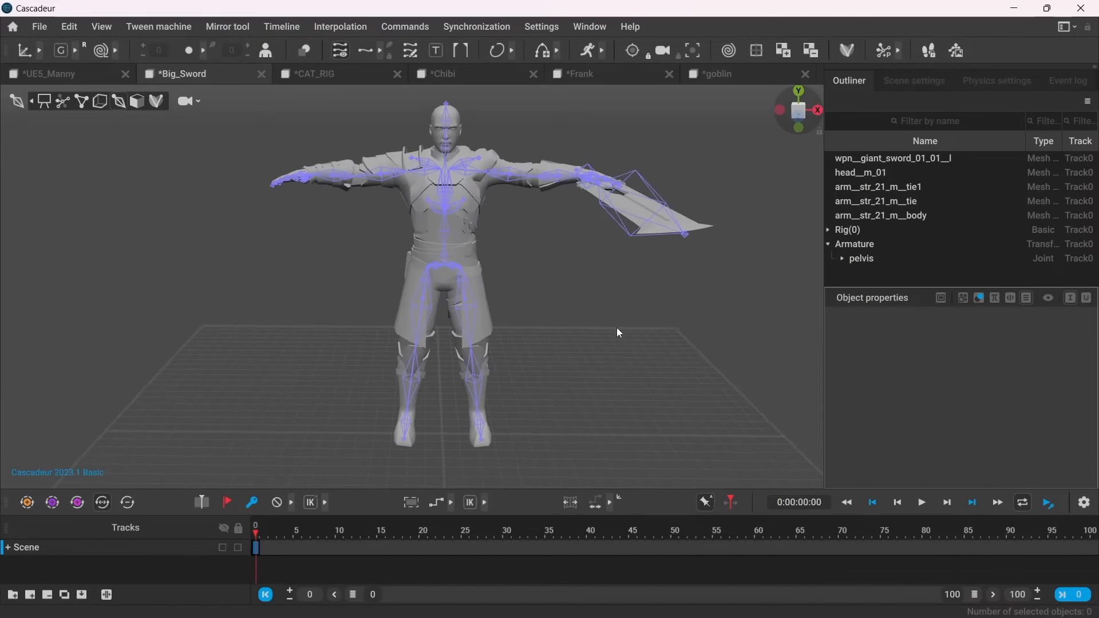
Step: Try rotating the right upper arm joint downward, undo the rotation and deselect the joint
left_click(400, 172)
key("e")
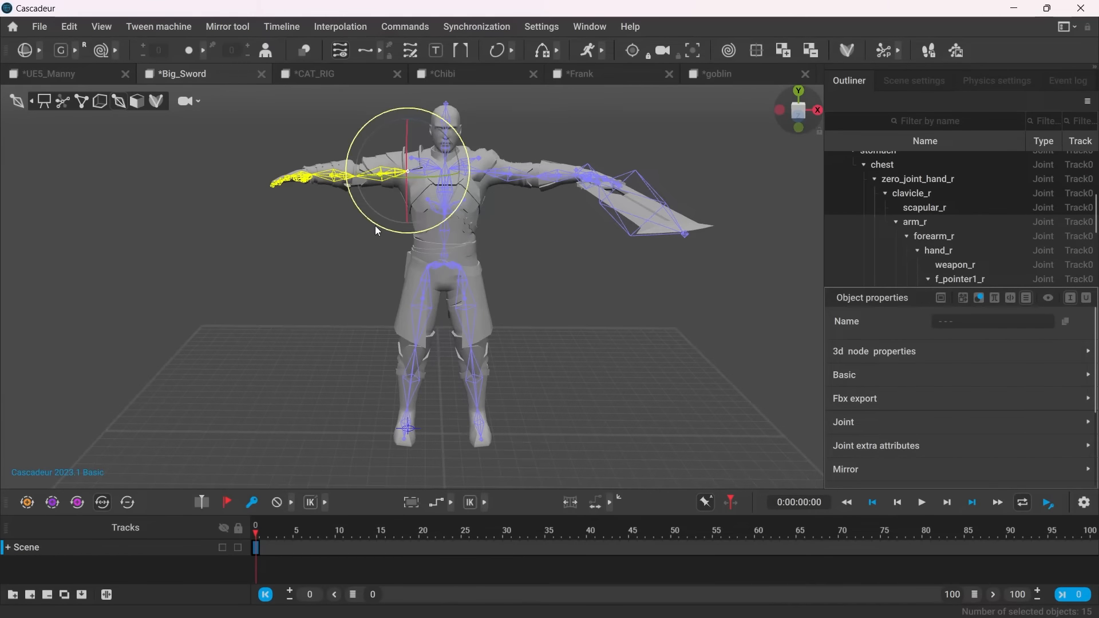
left_click_drag(400, 172, 405, 244)
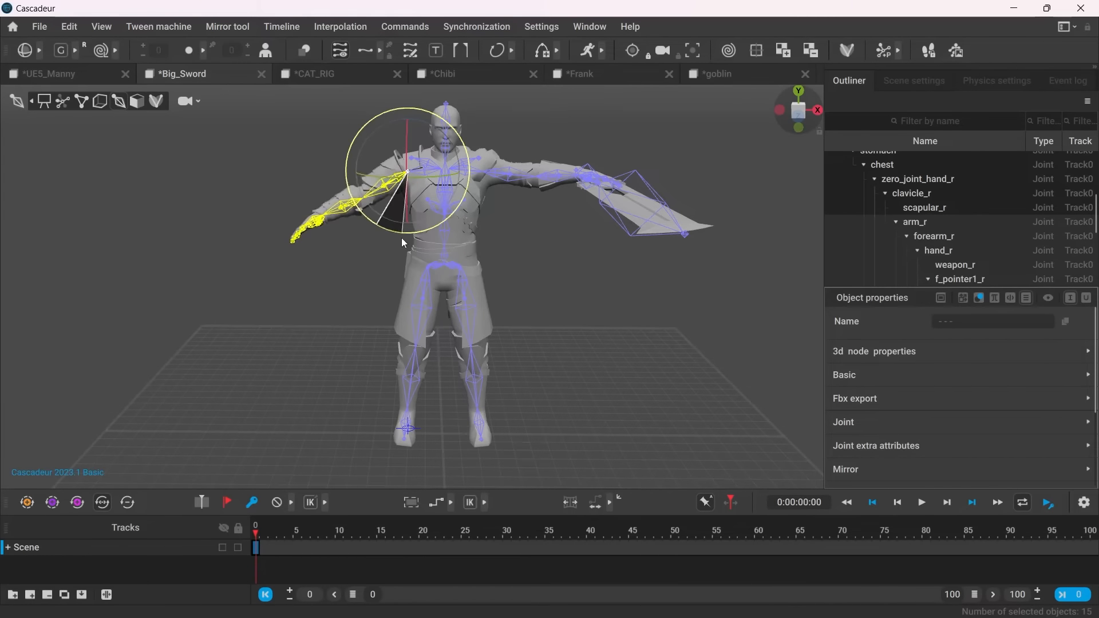
key("ctrl+z")
left_click(527, 293)
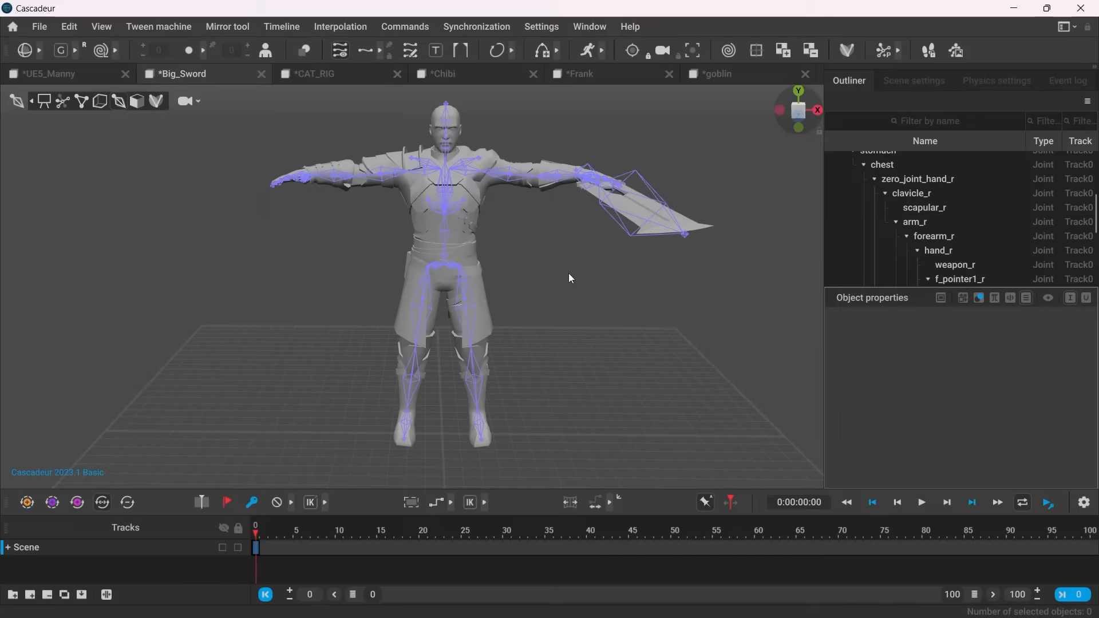
Step: Return the viewport to view mode and compare the Big_Sword character's pose with the UE5_Manny model
left_click(44, 102)
left_click(32, 101)
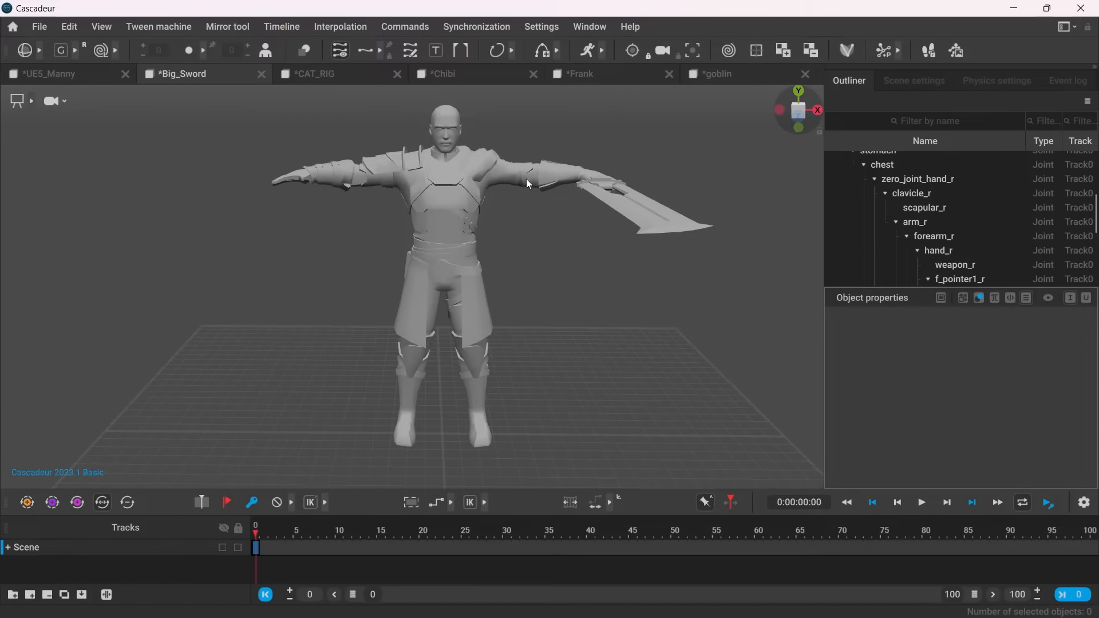
left_click(46, 68)
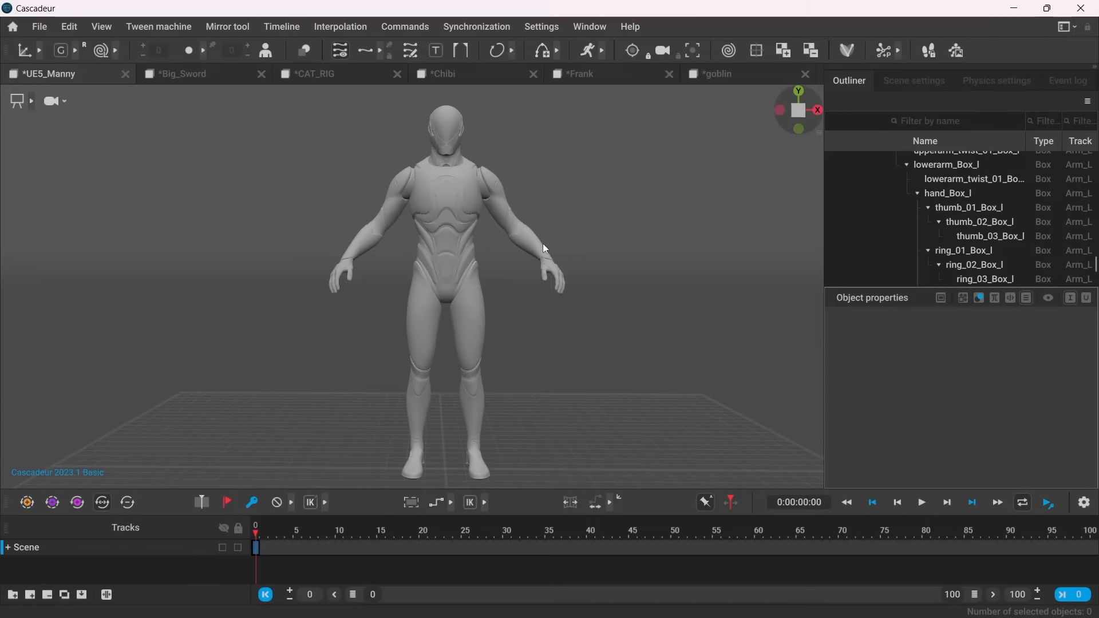
left_click(207, 79)
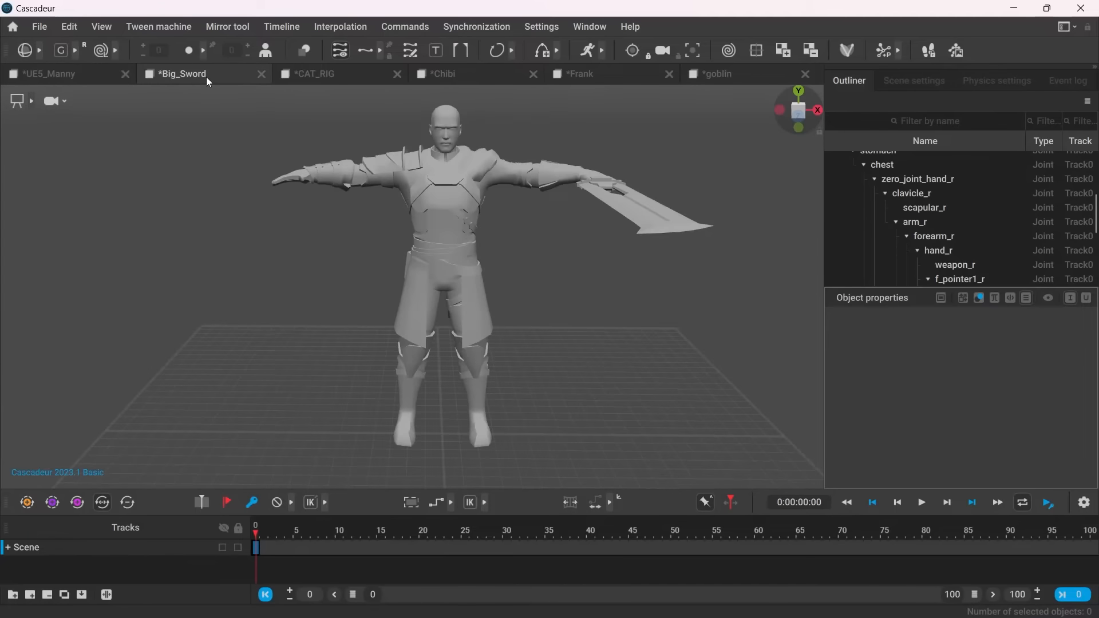
right_click_drag(259, 237, 380, 250)
Step: Examine the imported models in the CAT_RIG and Frank scenes
left_click(309, 77)
middle_click_drag(380, 250, 359, 375)
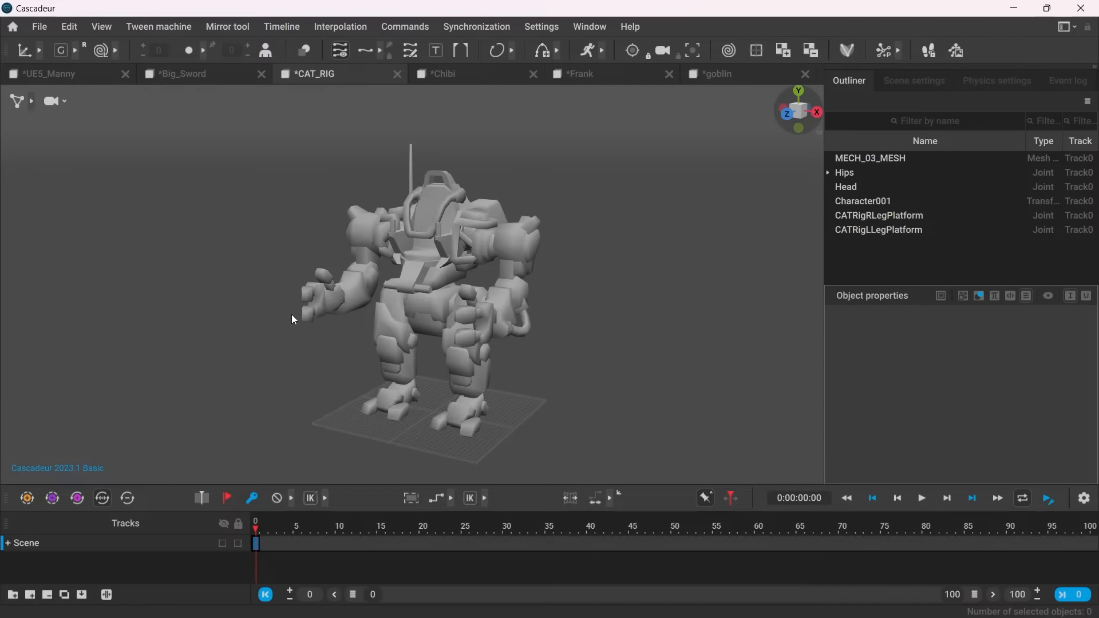
left_click(601, 75)
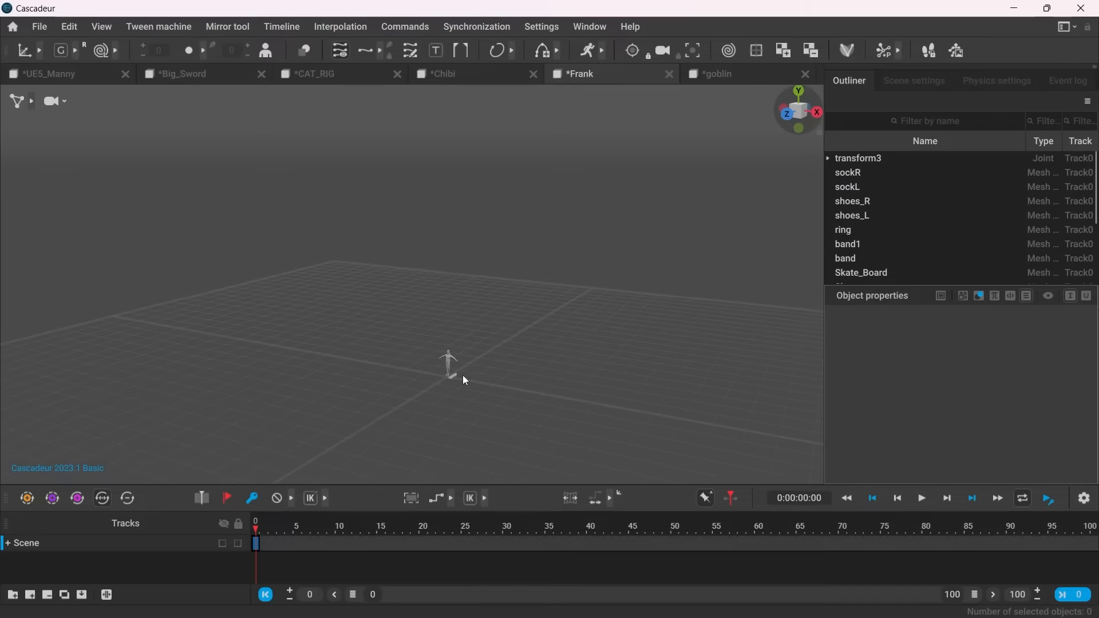
Step: Switch to the goblin scene and examine the whole goblin model relative to the ground grid
left_click(715, 72)
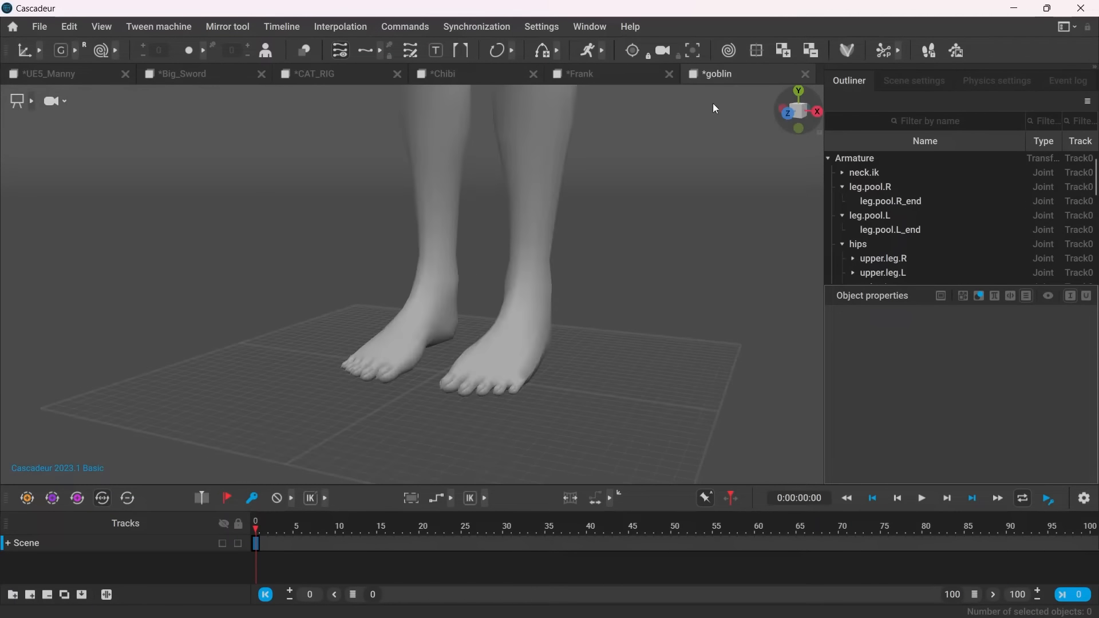
scroll(359, 231, "down", 10)
middle_click_drag(478, 232, 519, 355, "alt")
scroll(520, 355, "up", 1)
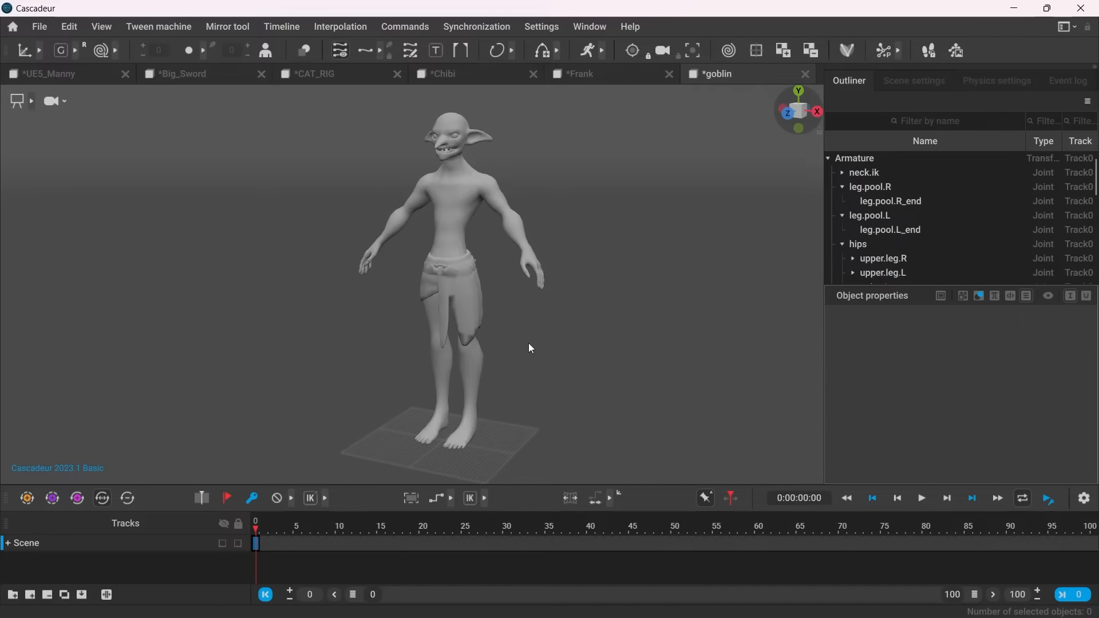
Step: Inspect the transform properties of the Big_Sword character's Armature, including its local scale, for comparison with the goblin
left_click(206, 85)
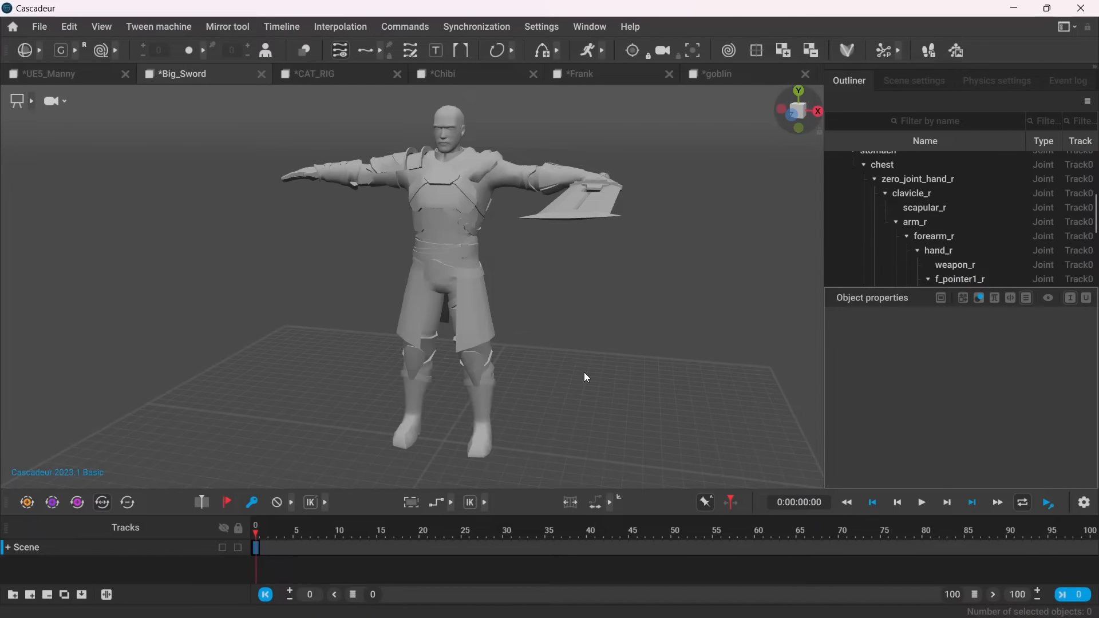
right_click_drag(688, 358, 628, 350)
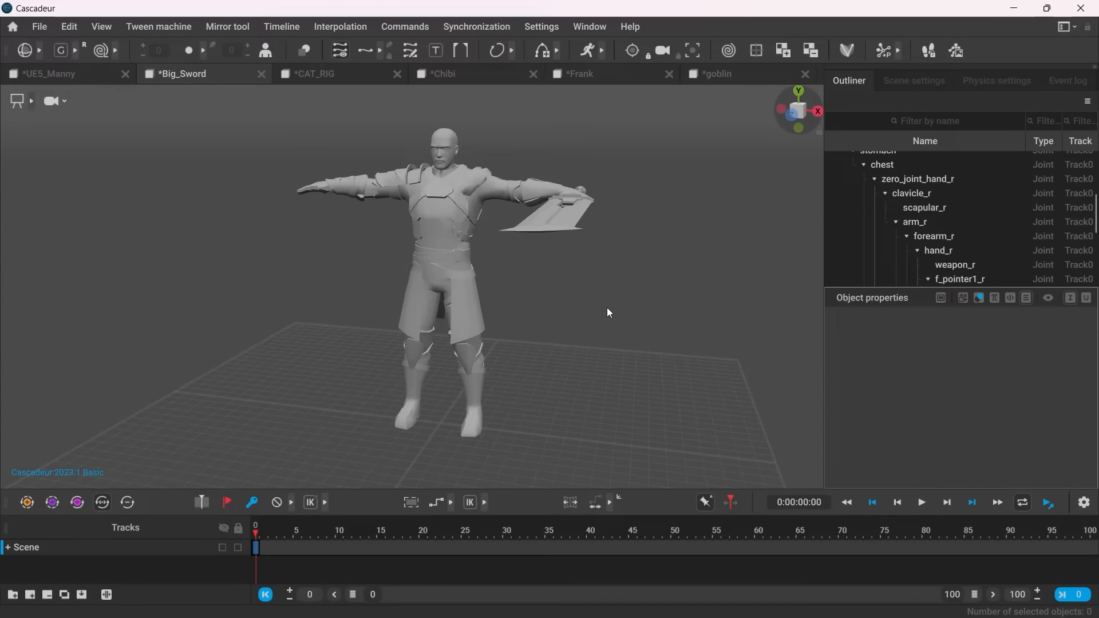
left_click_drag(870, 288, 868, 308)
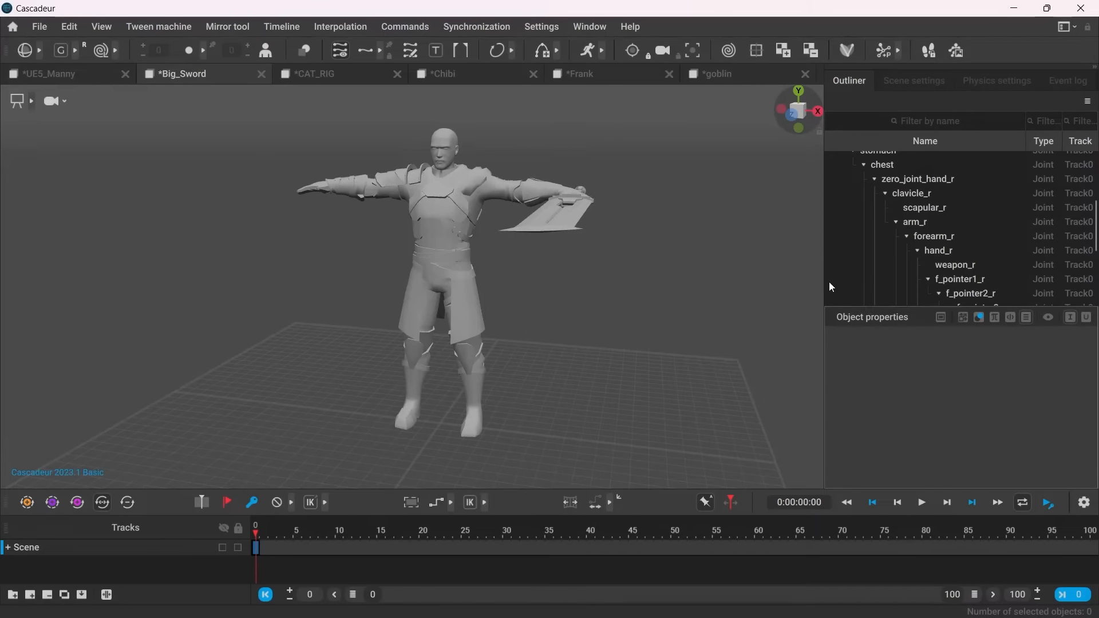
left_click_drag(824, 279, 808, 278)
scroll(841, 278, "up", 5)
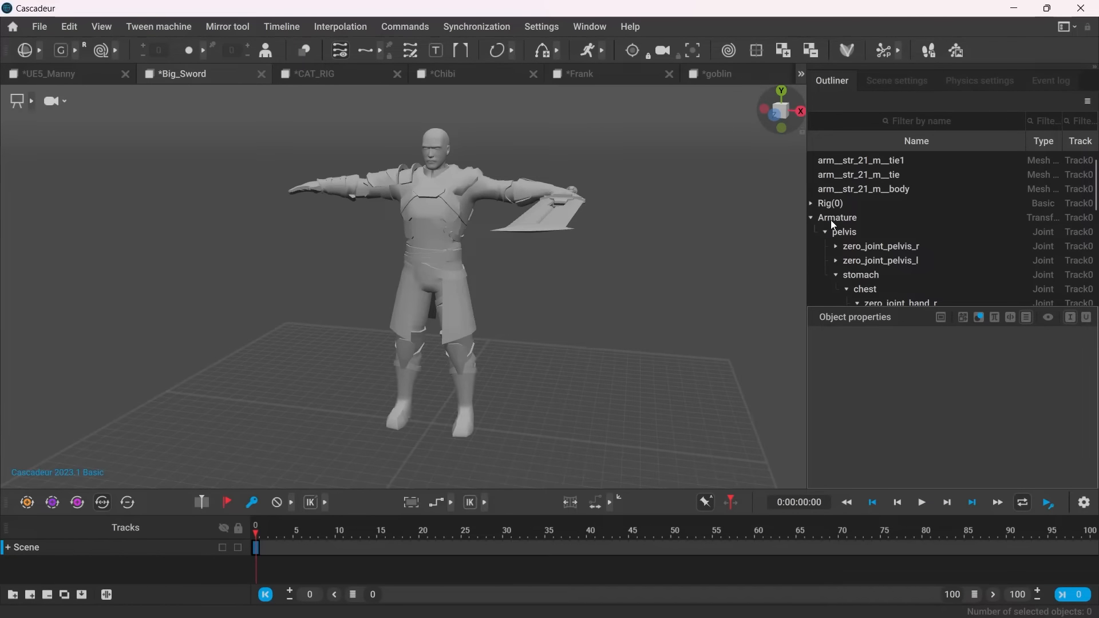
left_click(831, 219)
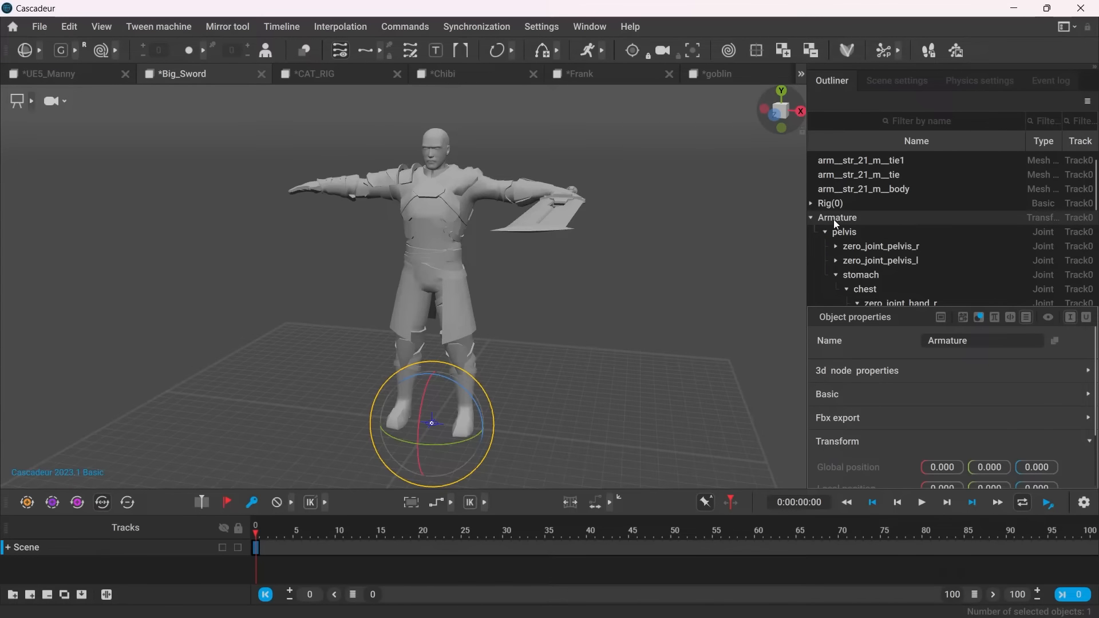
scroll(861, 385, "down", 1)
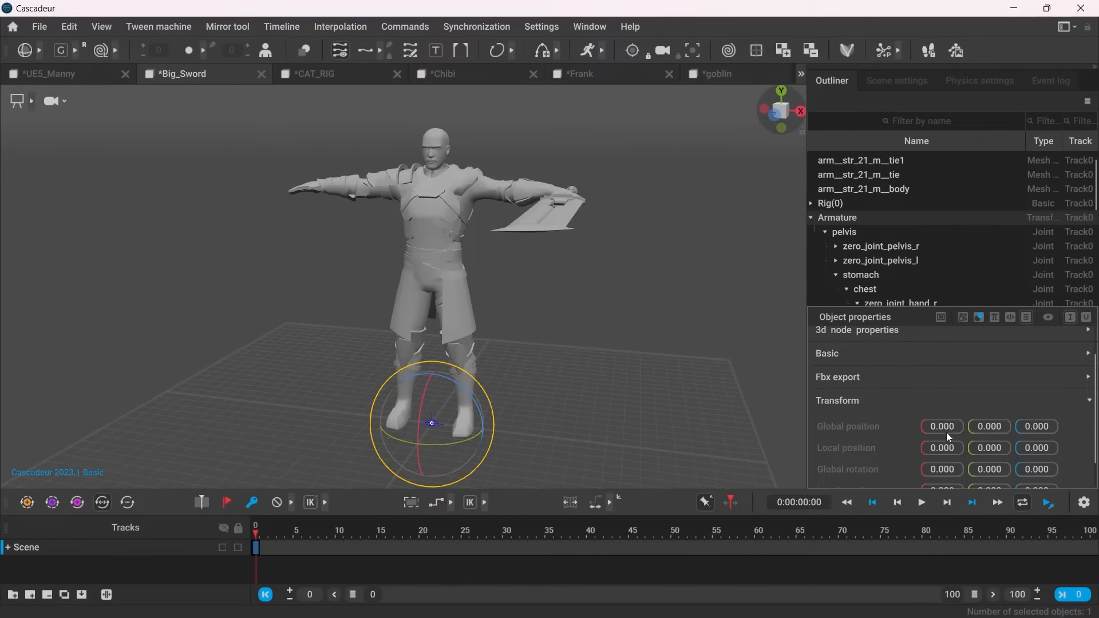
scroll(947, 432, "down", 1)
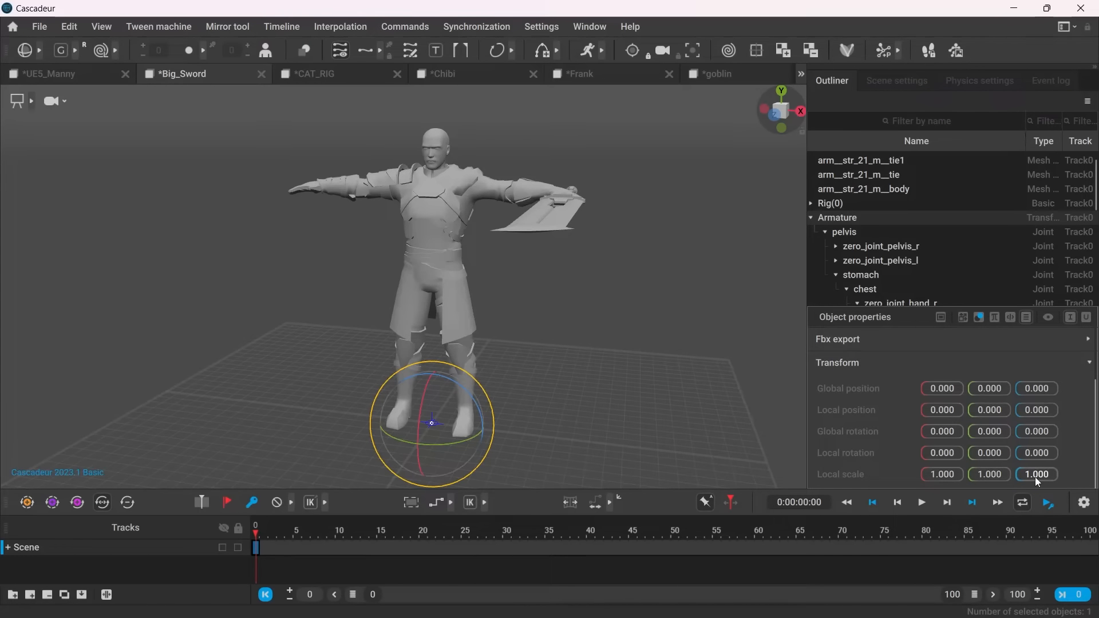
left_click(703, 362)
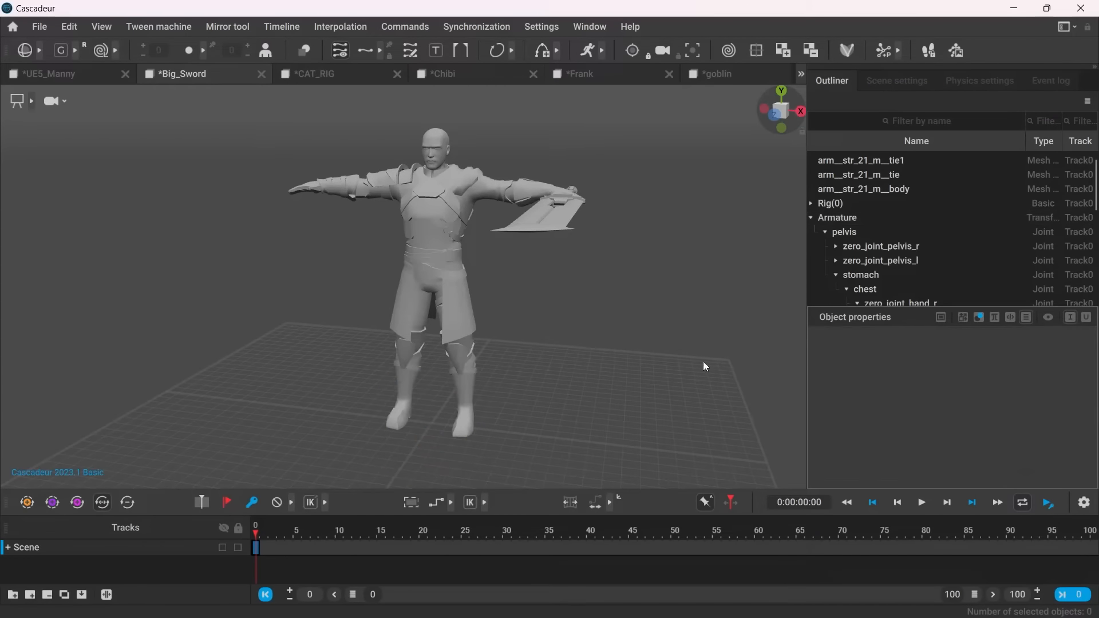
Step: Set the local scale of the goblin's Armature to 20 on the X, Y and Z axes
left_click(728, 72)
left_click(840, 158)
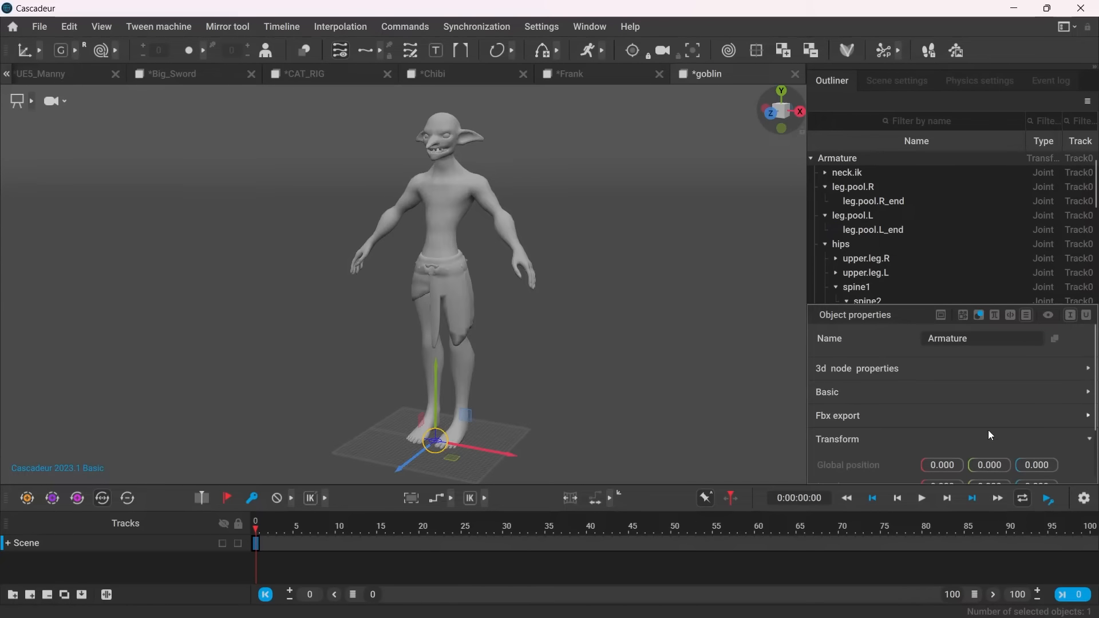
scroll(982, 426, "down", 2)
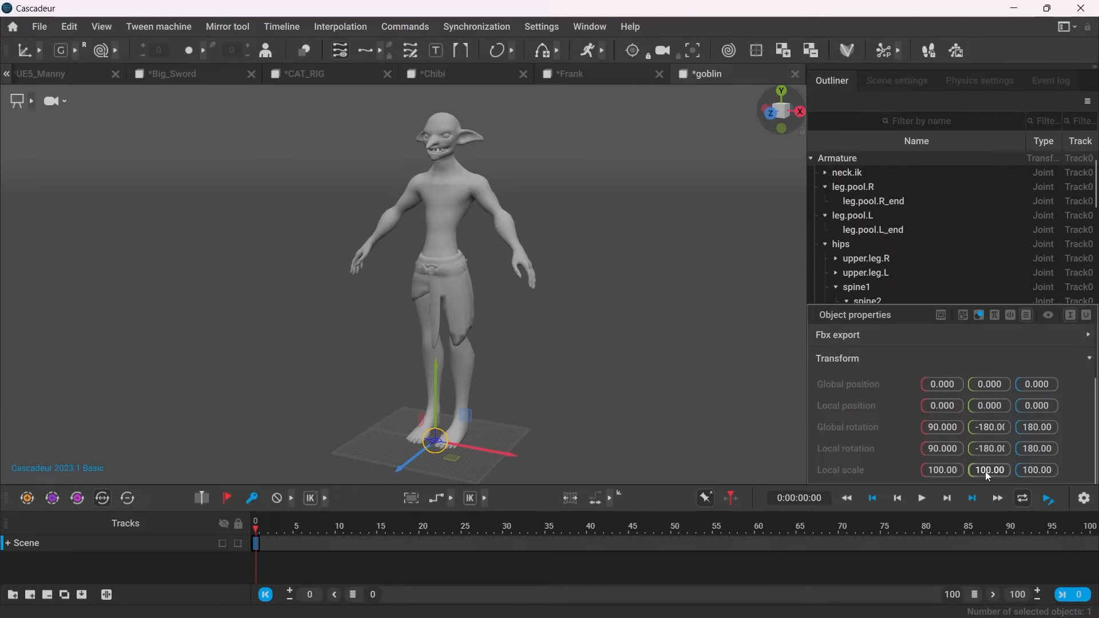
left_click(949, 471)
type("20")
key("Return")
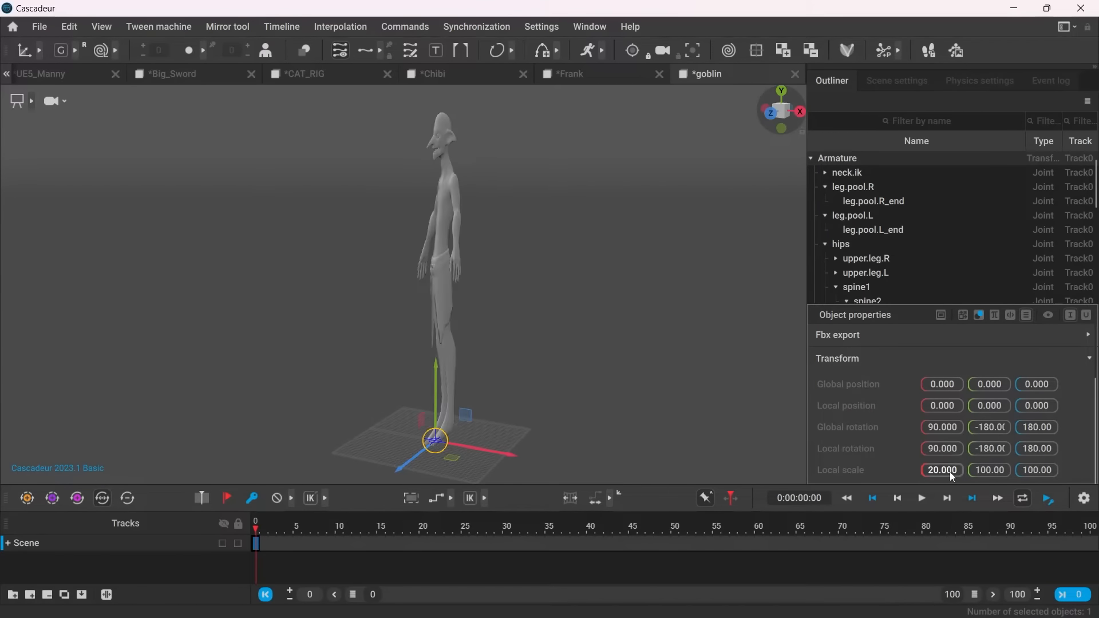
left_click(1005, 469)
type("20")
key("Return")
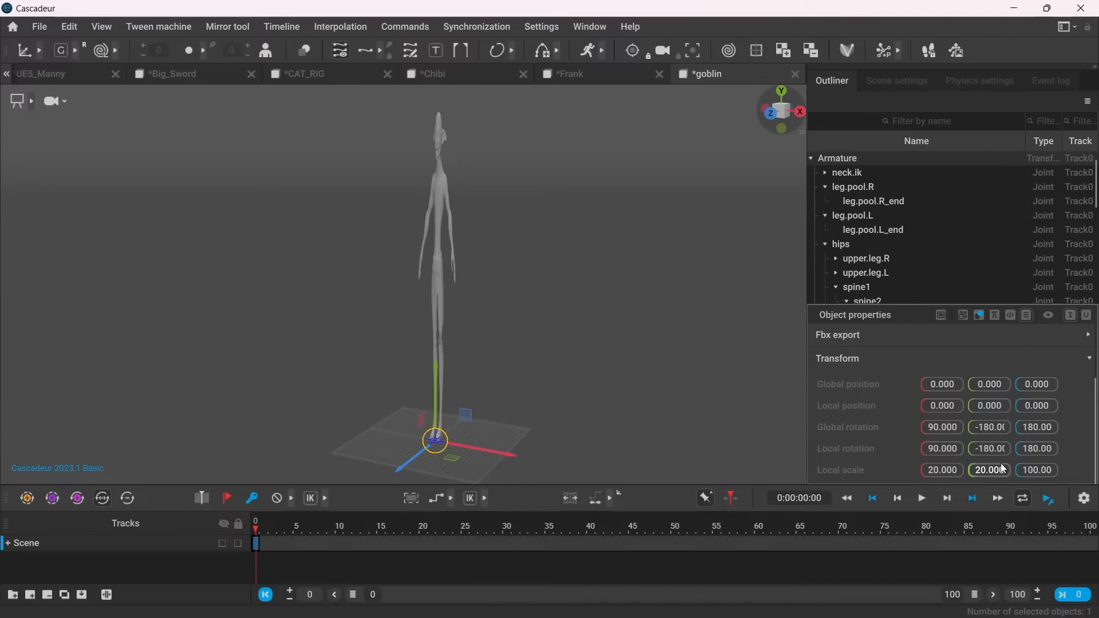
left_click(1041, 471)
type("20")
key("Return")
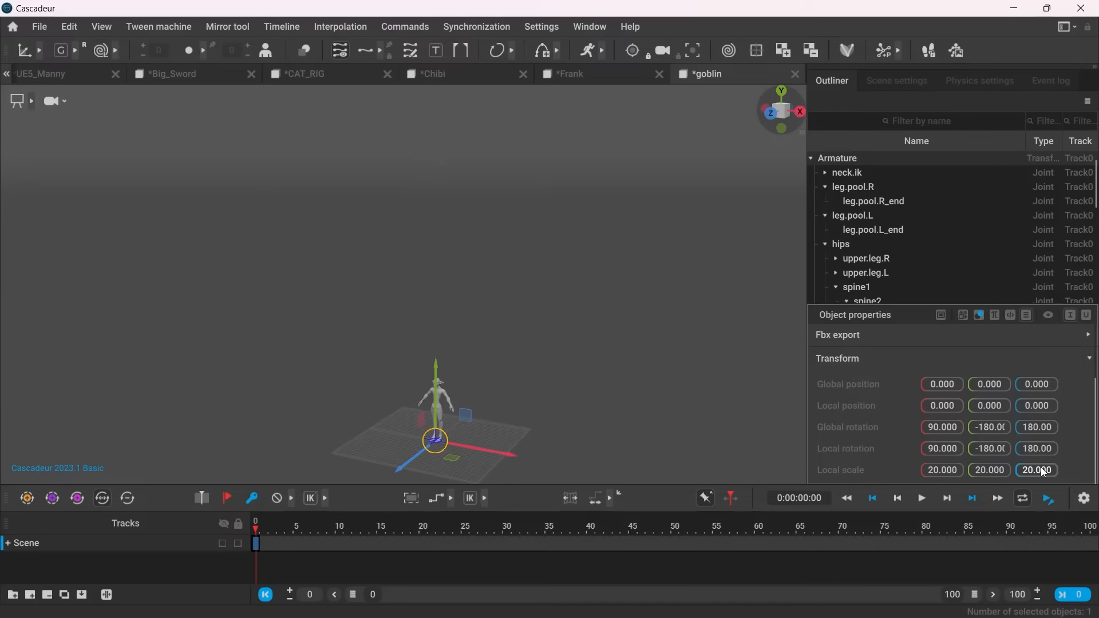
Step: Examine the rescaled goblin from a closer view, check its Armature's transform values, and deselect it
left_click(600, 413)
middle_click_drag(475, 428, 524, 300, "alt")
right_click_drag(365, 318, 857, 431, "alt")
middle_click_drag(673, 403, 480, 391, "alt")
right_click_drag(480, 391, 598, 398, "alt")
middle_click_drag(598, 398, 508, 410, "alt")
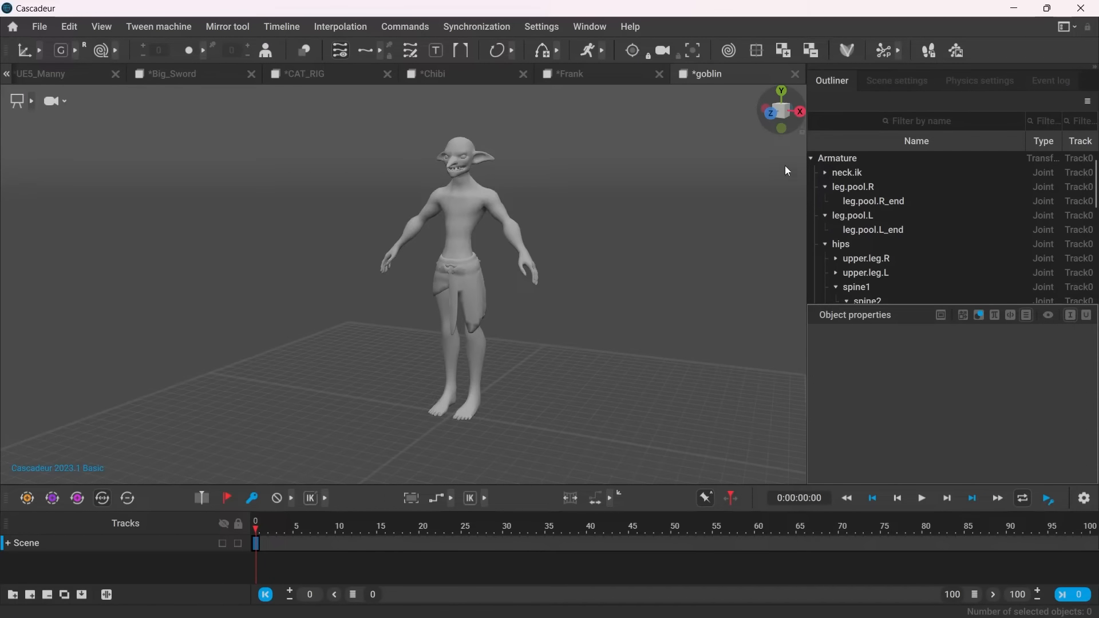
left_click(829, 161)
scroll(916, 466, "down", 3)
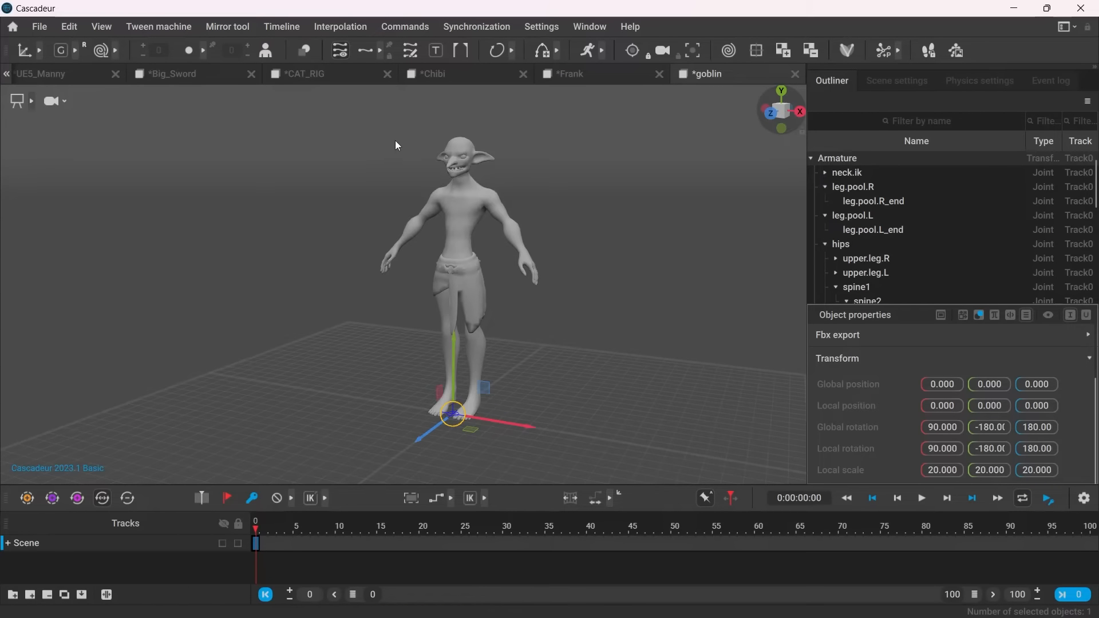
left_click(557, 364)
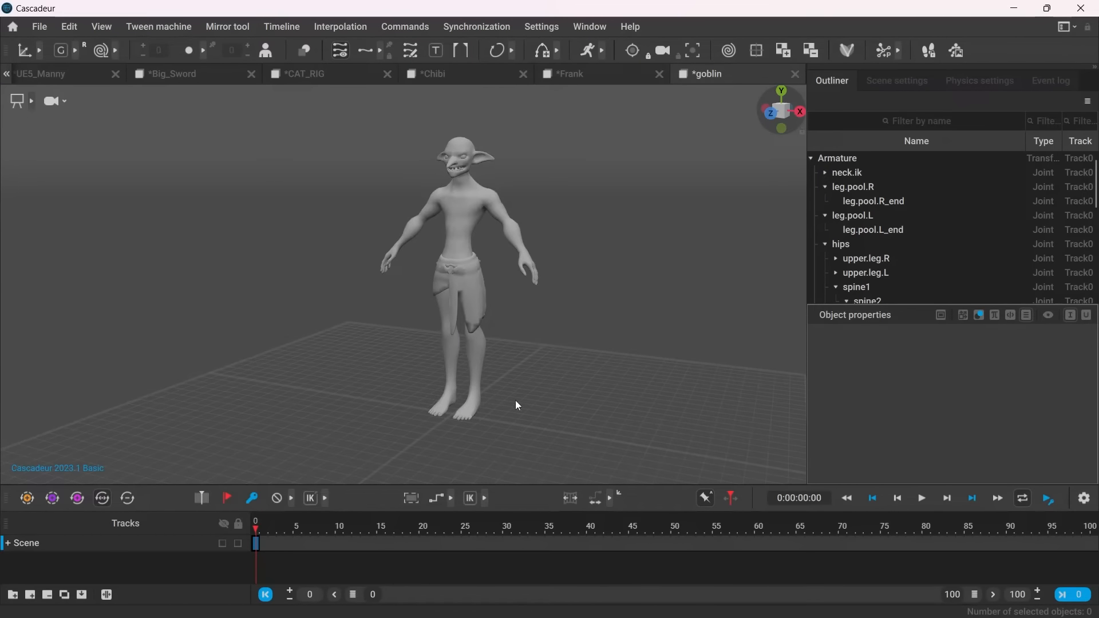
Step: Return to the Big_Sword scene and switch its character to rig mode
left_click(547, 76)
left_click(460, 77)
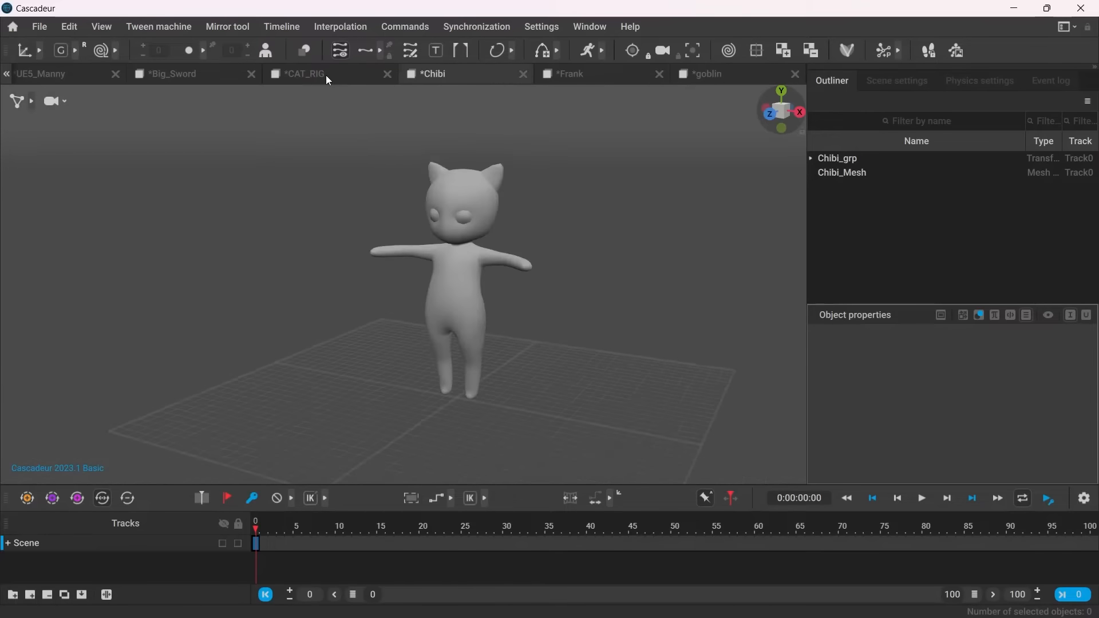
left_click(325, 74)
left_click(193, 80)
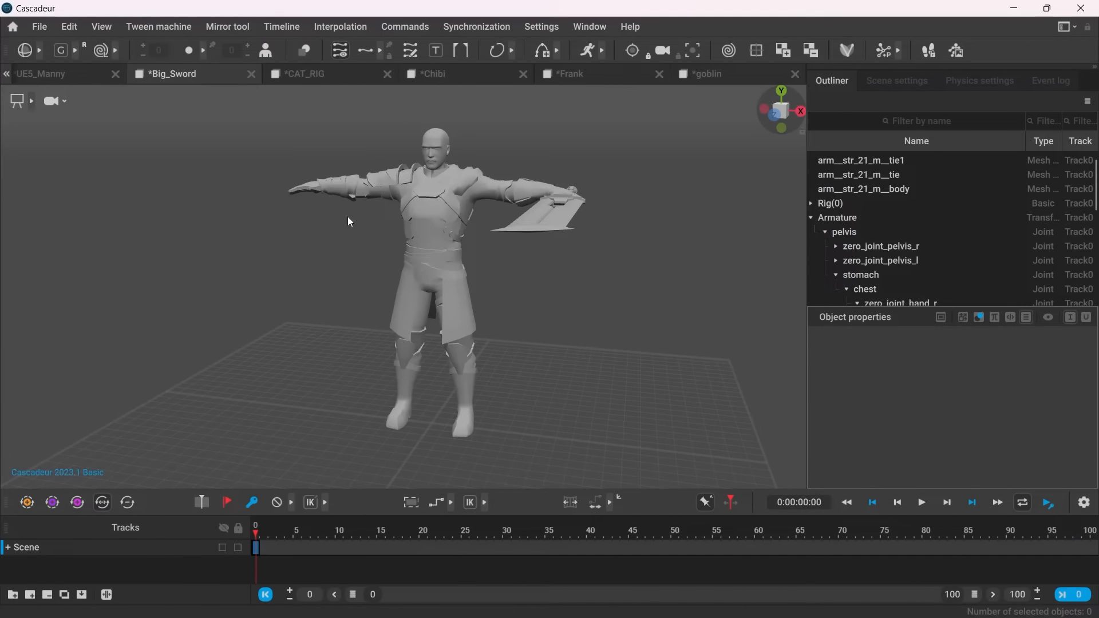
left_click(849, 57)
left_click(482, 361)
Step: Switch the characters in the CAT_RIG, Chibi and goblin scenes to rig mode as well
left_click(469, 74)
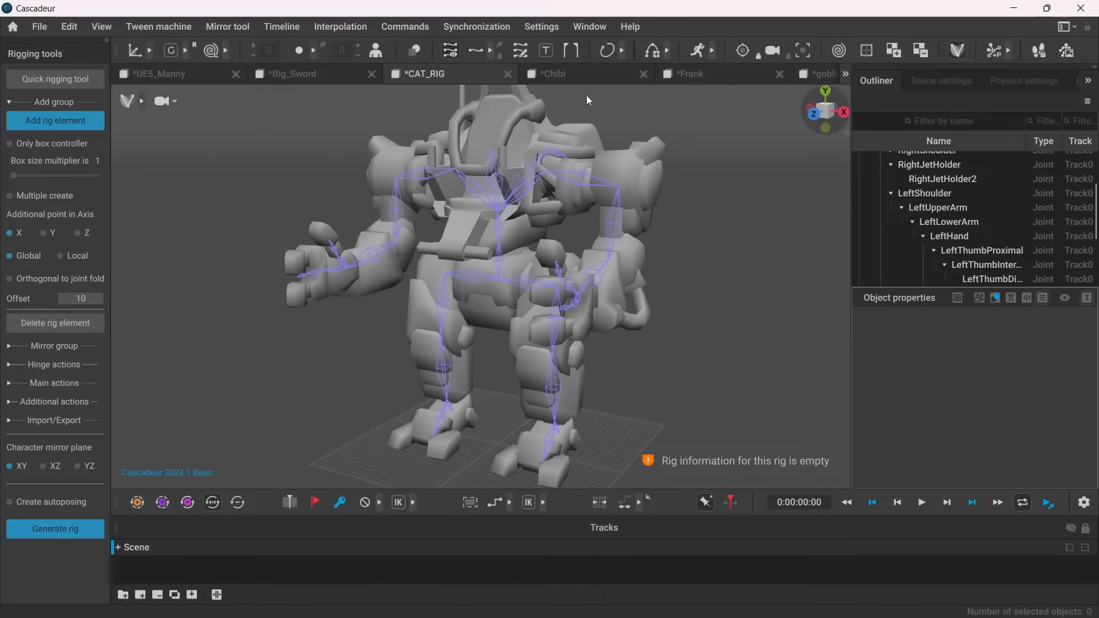
left_click(588, 73)
left_click(848, 50)
left_click(509, 361)
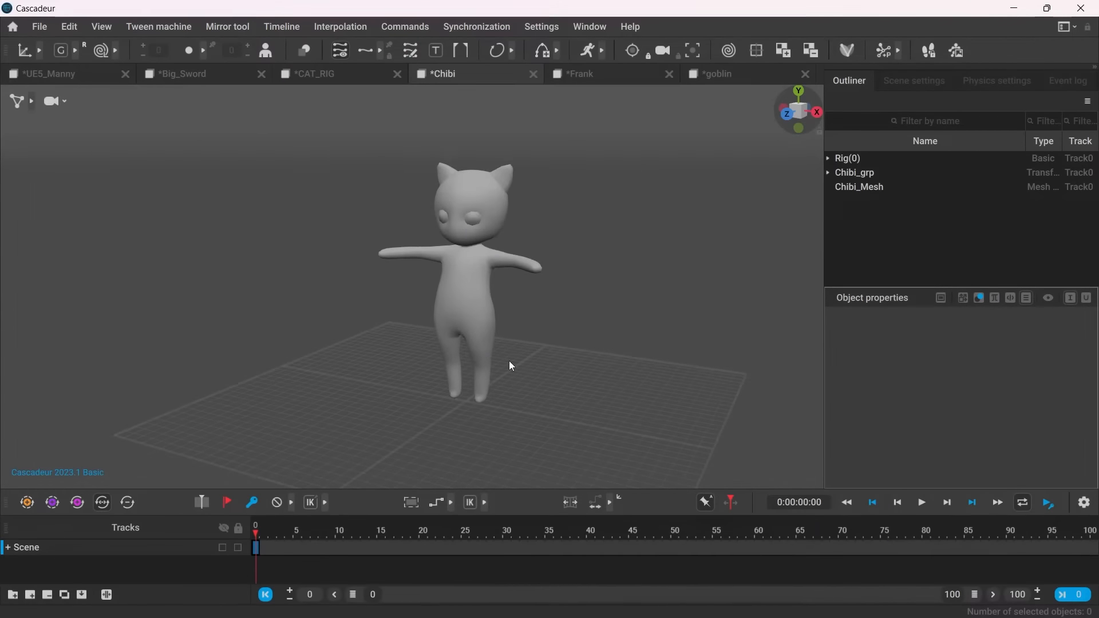
left_click(778, 74)
left_click(848, 50)
left_click(497, 359)
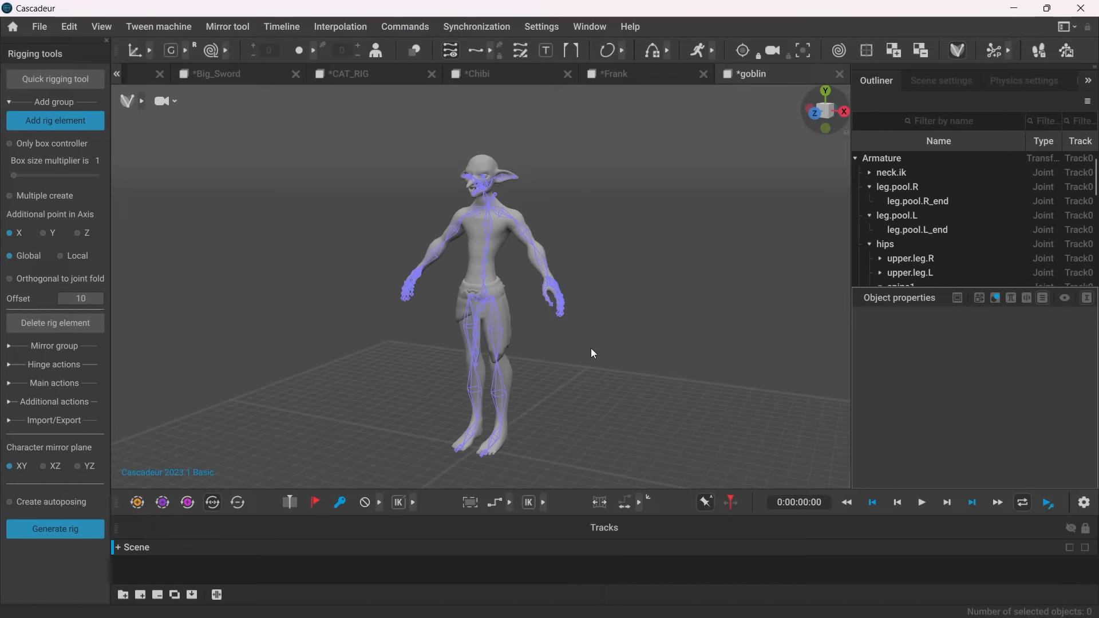
Step: Review the goblin's joint list and bone assignments in the Quick Rigging Tool, then close it
left_click(36, 81)
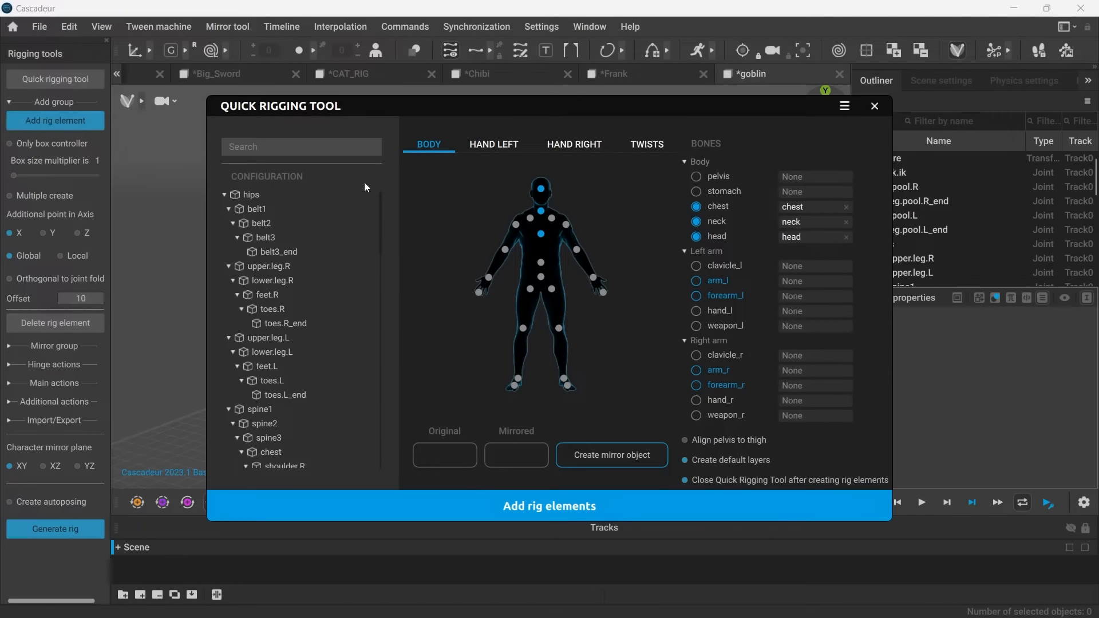
left_click_drag(411, 115, 572, 104)
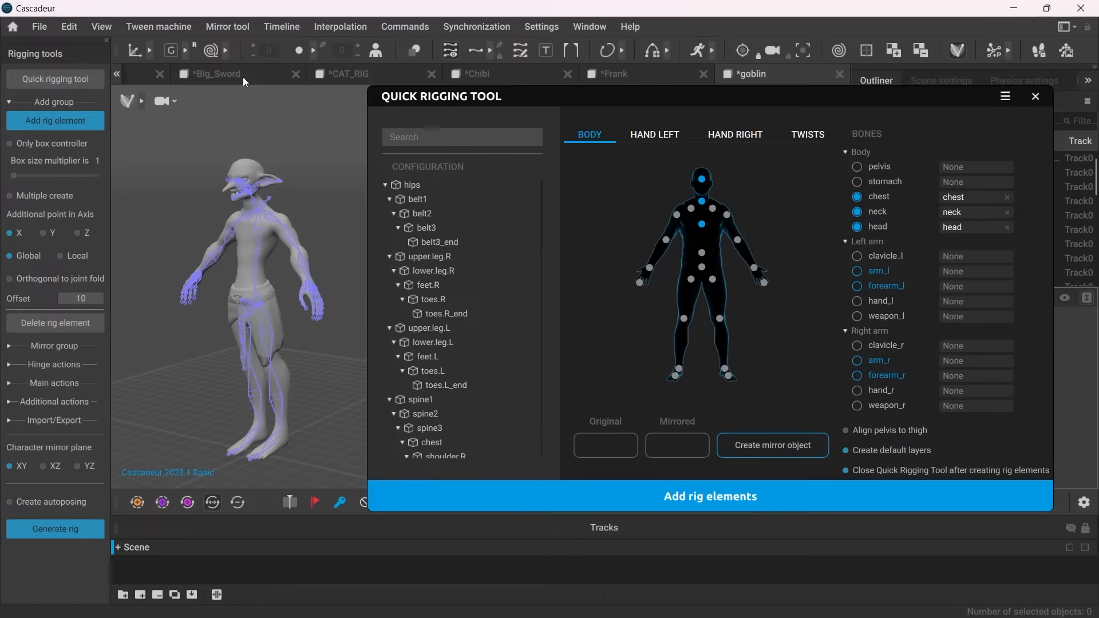
left_click(1035, 96)
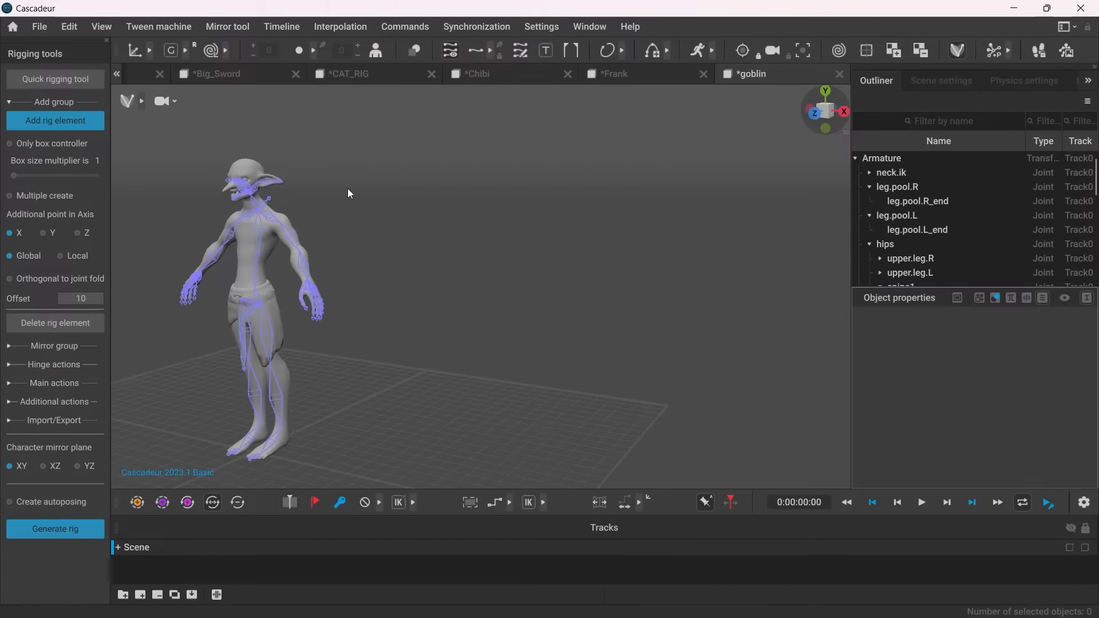
Step: Open the Quick Rigging Tool for the Big_Sword character and assign its pelvis, torso, neck and head joints
left_click(278, 84)
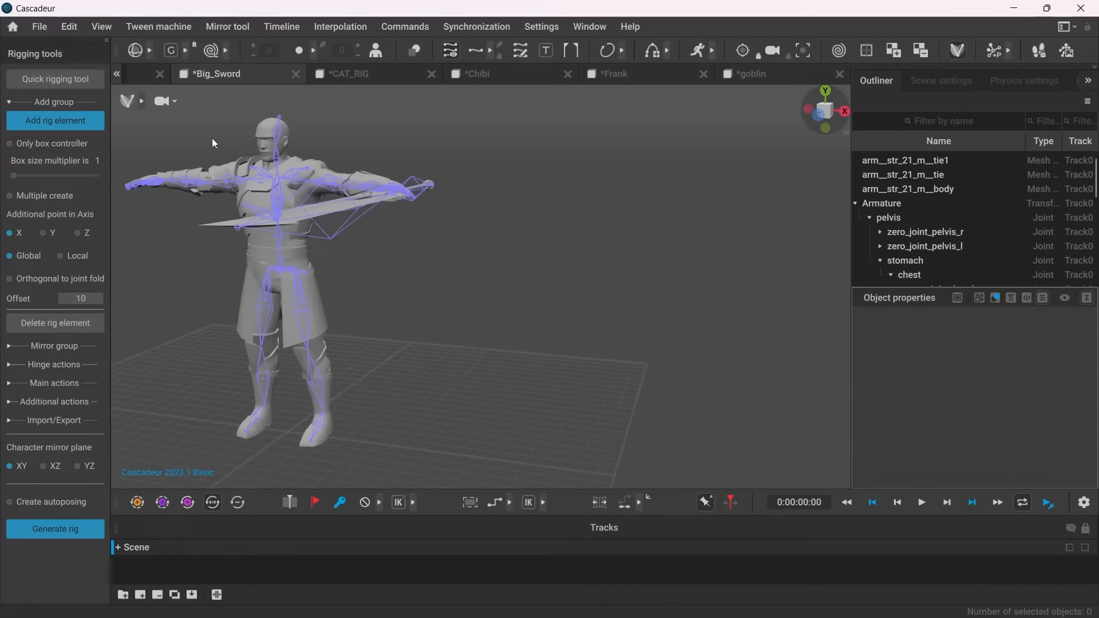
left_click(56, 79)
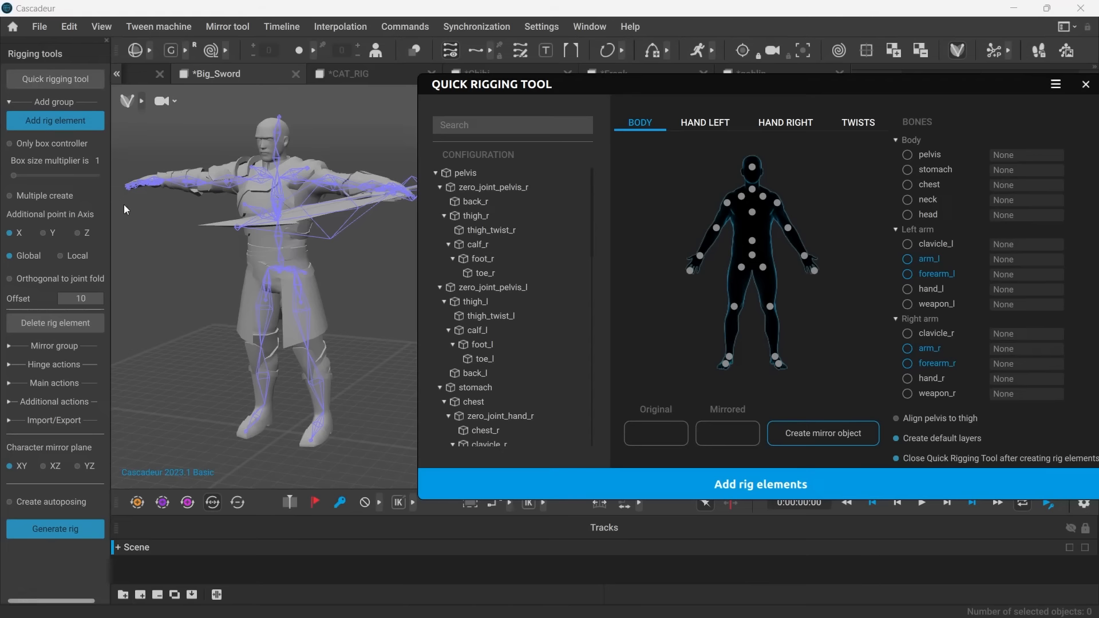
left_click(462, 174)
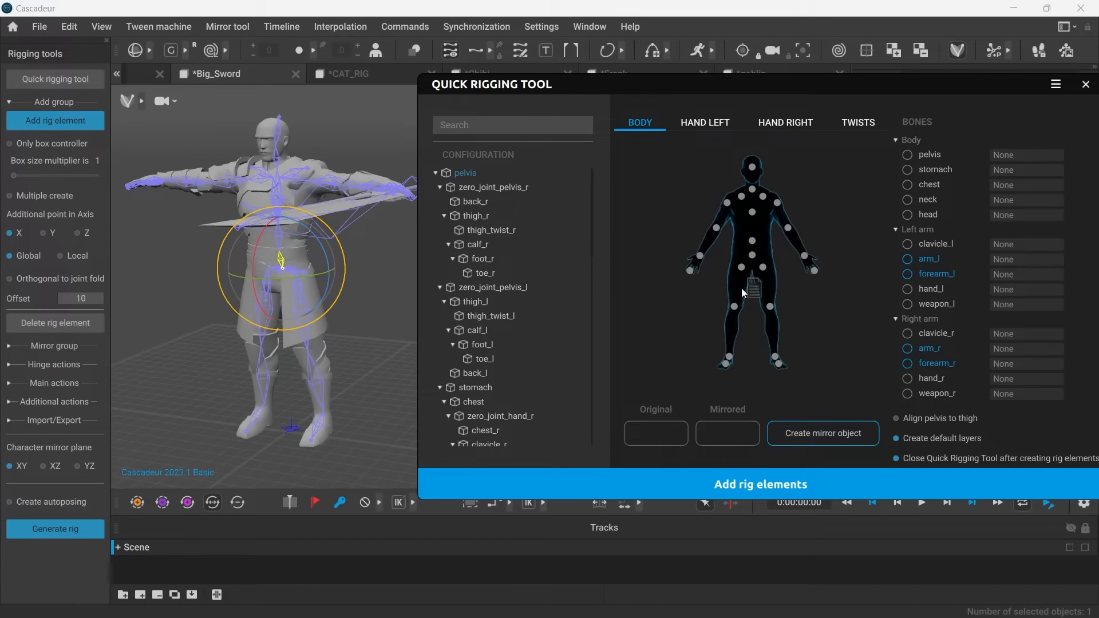
left_click_drag(763, 259, 754, 262)
left_click_drag(474, 387, 753, 212)
scroll(532, 369, "down", 10)
left_click_drag(481, 408, 752, 189)
left_click_drag(480, 423, 752, 172)
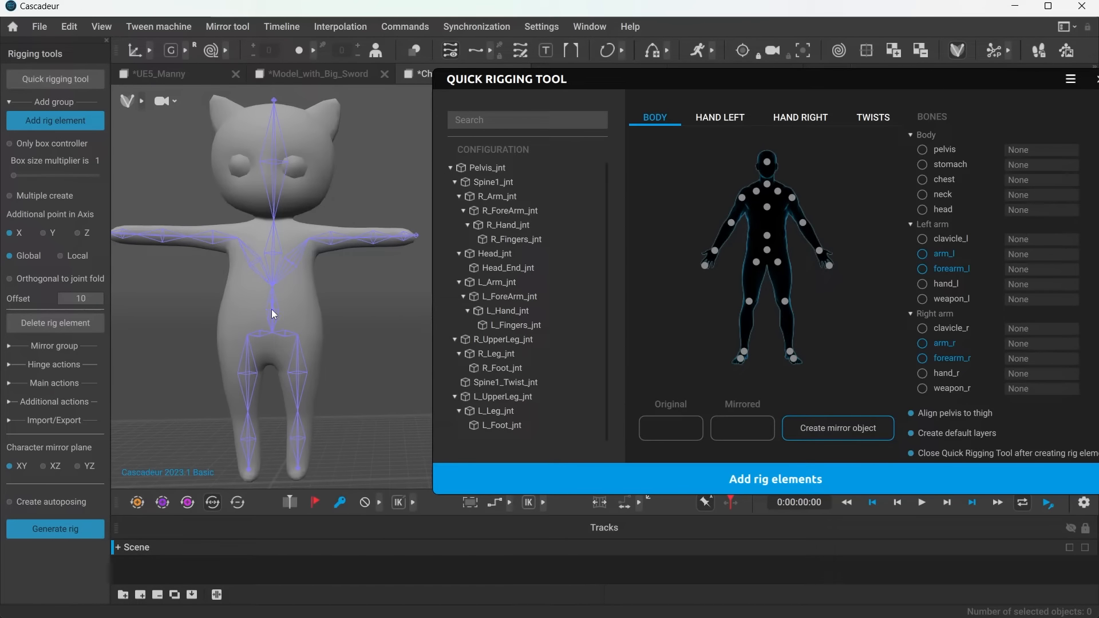
Step: Identify the Chibi character's body joints and assign Pelvis_jnt to the pelvis, Spine1_jnt to the chest and Head_jnt to the head
left_click(281, 334)
left_click(292, 276)
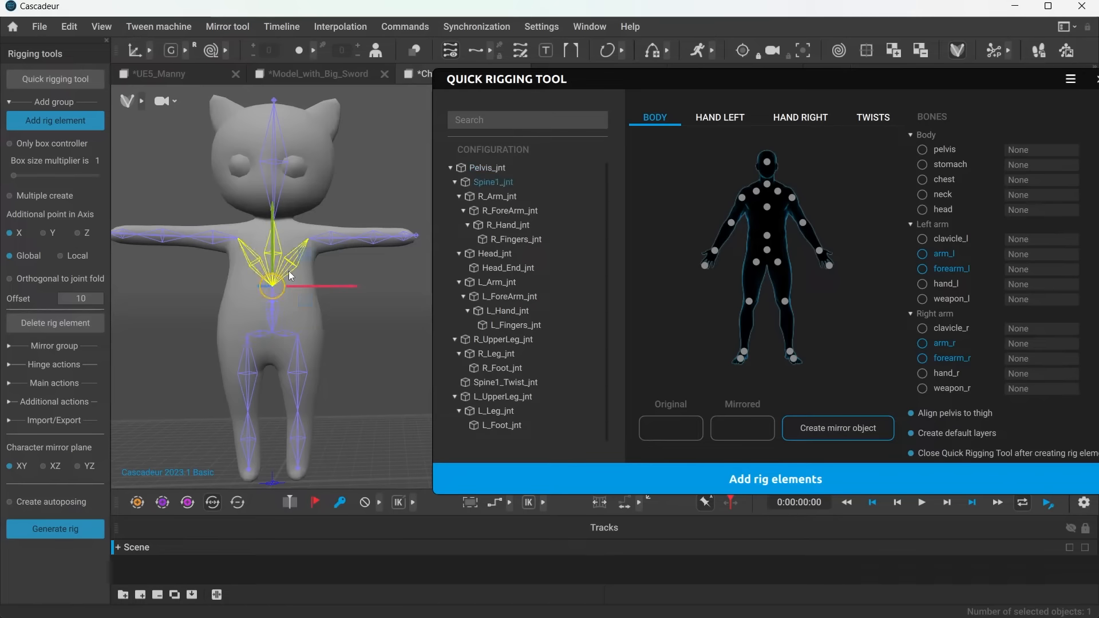
left_click(285, 335)
left_click(288, 272)
left_click_drag(484, 167, 767, 251)
left_click_drag(494, 182, 767, 207)
left_click_drag(496, 254, 767, 162)
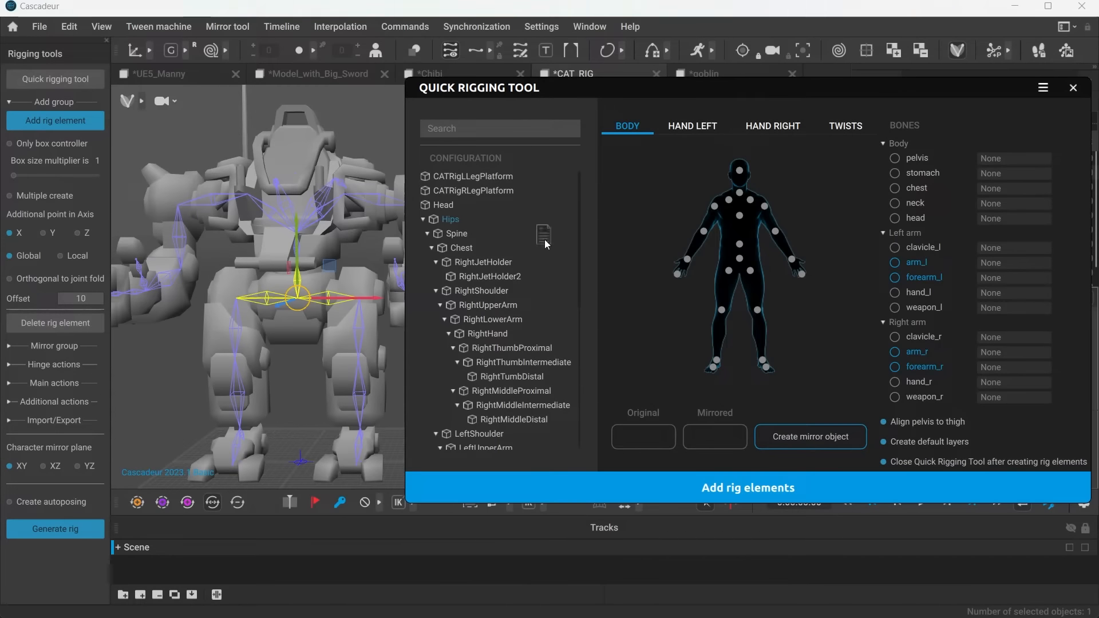
Step: Assign the CAT_RIG character's Hips joint to the pelvis and its Spine joint to the torso in the Quick Rigging Tool
left_click_drag(545, 243, 740, 258)
left_click_drag(456, 234, 739, 222)
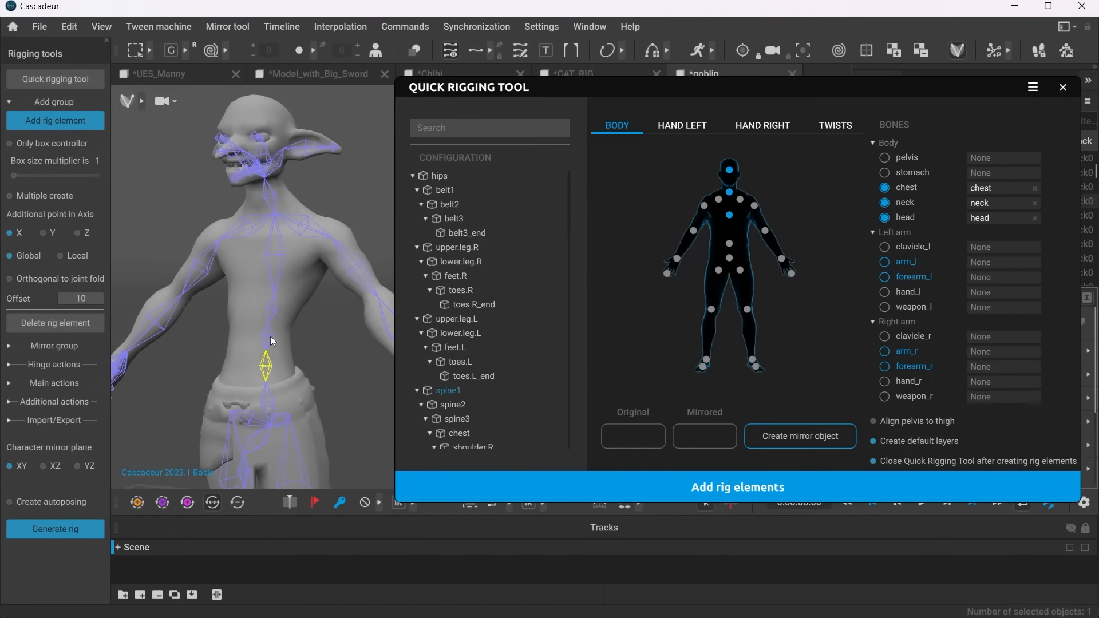
Step: Trace the goblin's spine joints in the viewport and assign its hips joint to the pelvis in the Quick Rigging Tool
left_click(270, 336)
left_click(271, 312)
left_click(277, 281)
left_click(306, 310)
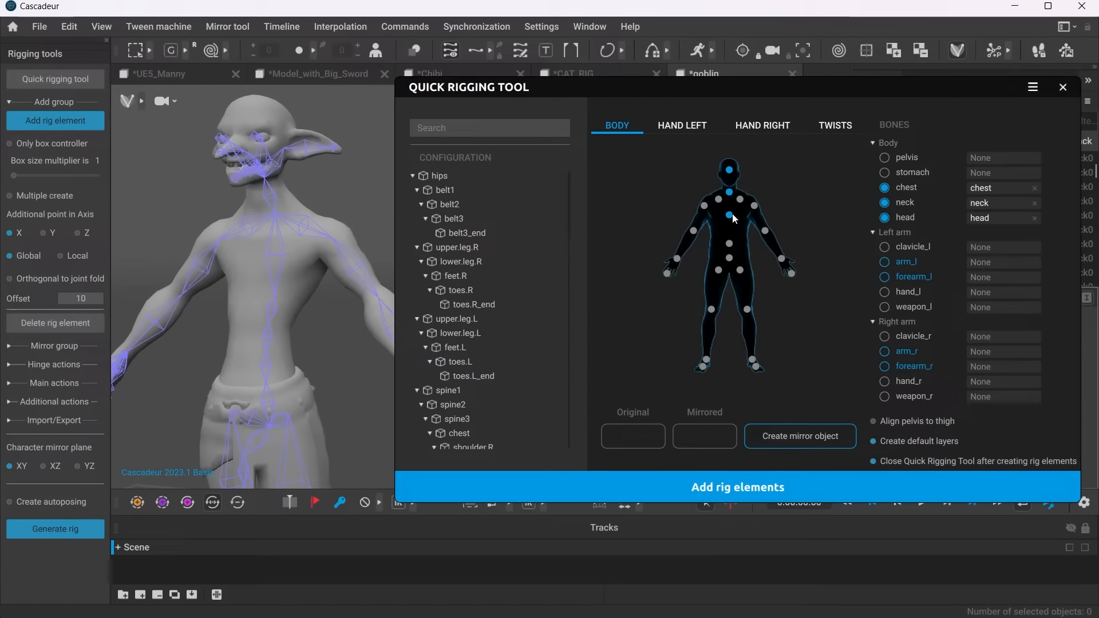
left_click_drag(436, 176, 728, 263)
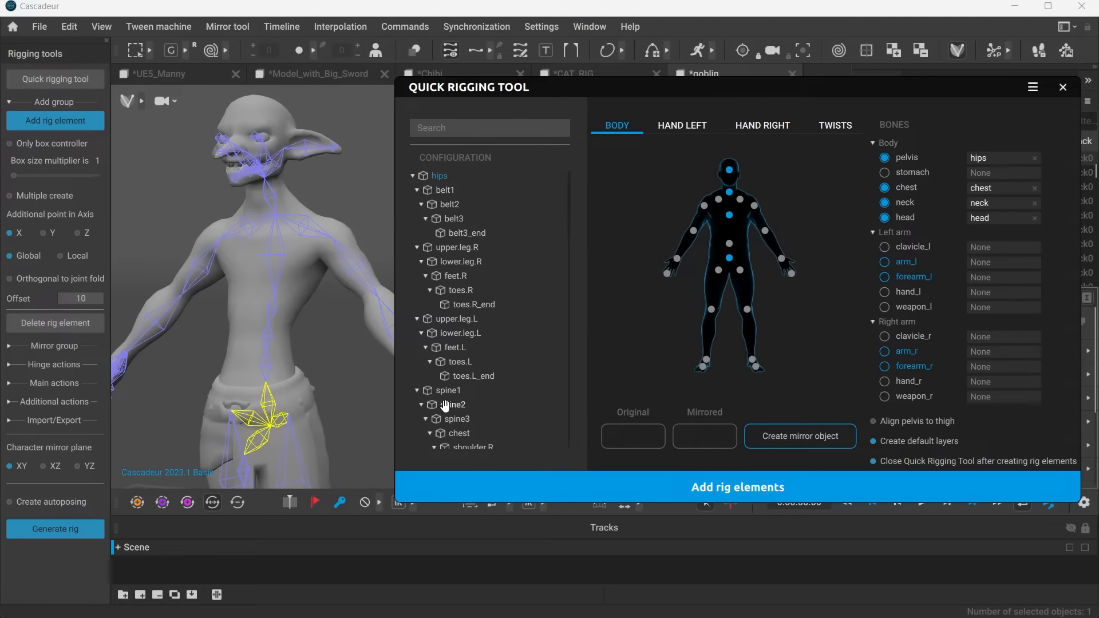
Step: Test how the goblin's torso bends at spine1 and spine2 by rotating each joint's chain, undoing both rotations
left_click(449, 390)
left_click(448, 405)
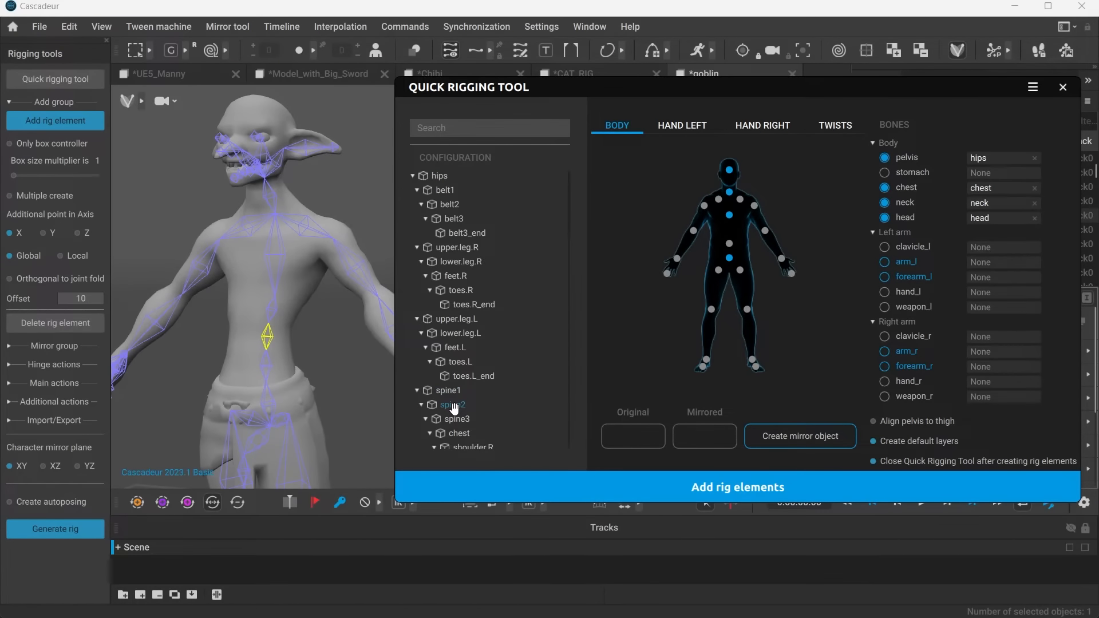
scroll(459, 376, "down", 1)
scroll(459, 376, "down", 4)
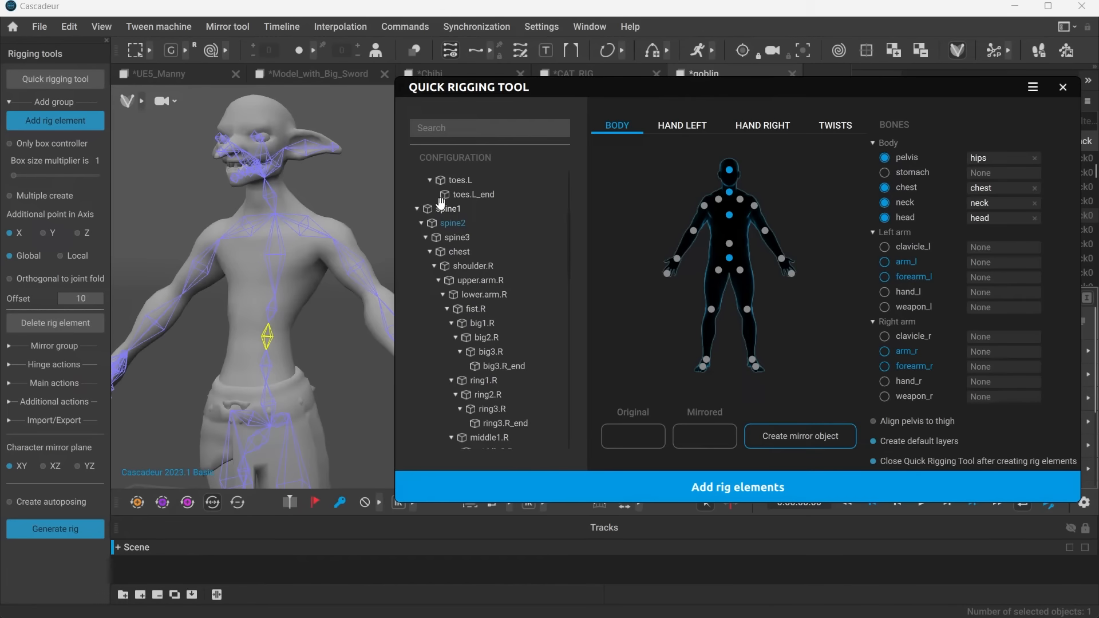
left_click(448, 208)
double_click(264, 365)
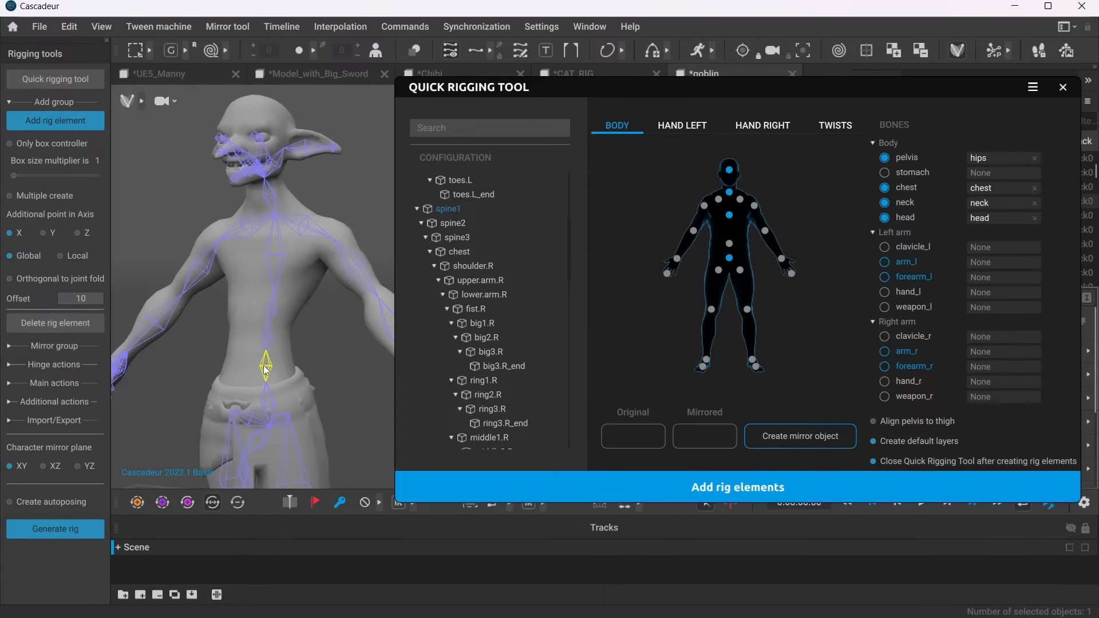
key("e")
mouse_move(245, 351)
left_mouse_down()
mouse_move(238, 378)
mouse_move(241, 364)
left_mouse_up()
key("ctrl+z")
left_click(348, 336)
double_click(267, 340)
left_click_drag(238, 342, 235, 374)
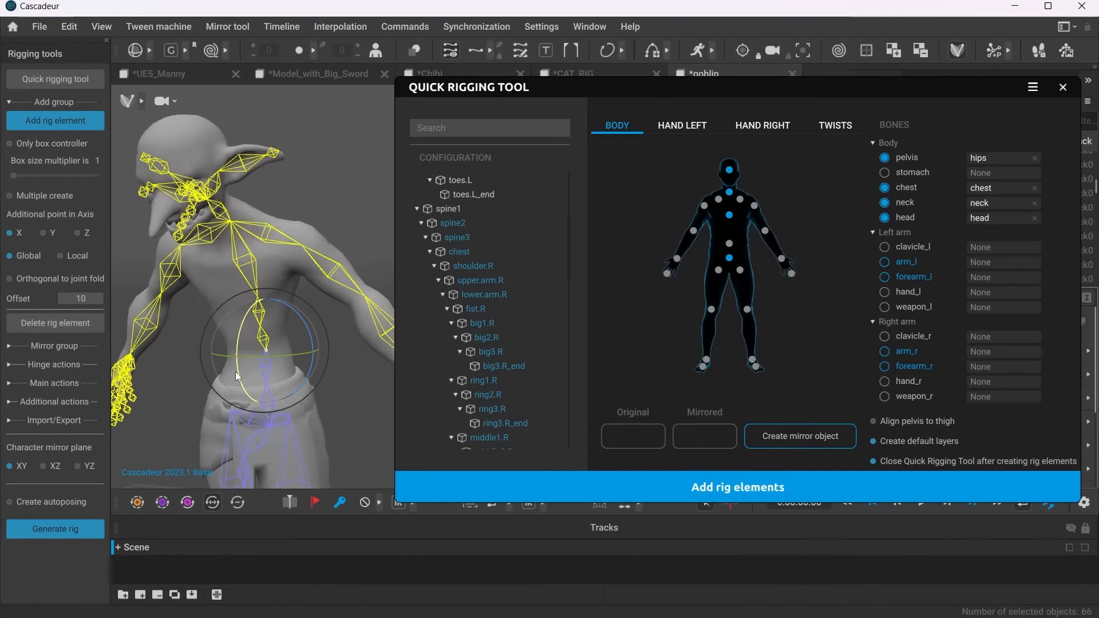
key("ctrl+z")
left_click(350, 389)
Step: Assign the goblin's spine2 joint to the stomach in the Quick Rigging Tool
left_click_drag(453, 224, 729, 250)
left_click(456, 237)
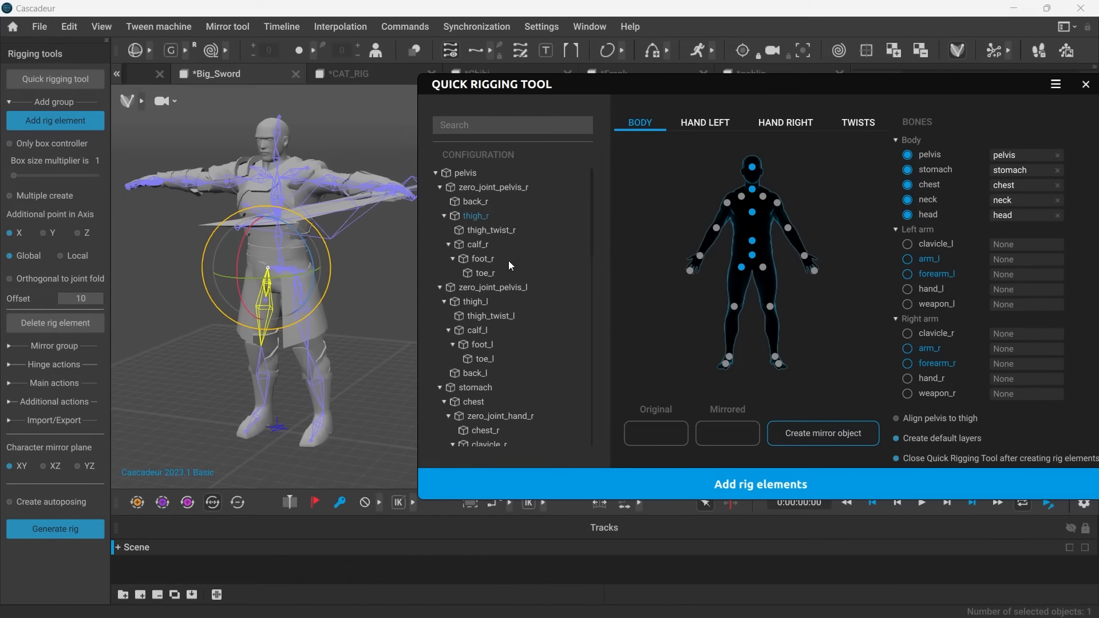
Step: Assign the Big_Sword character's calf_r, foot_r and toe_r joints to the right lower leg, foot and toe
left_click(477, 244)
left_click_drag(482, 258, 726, 364)
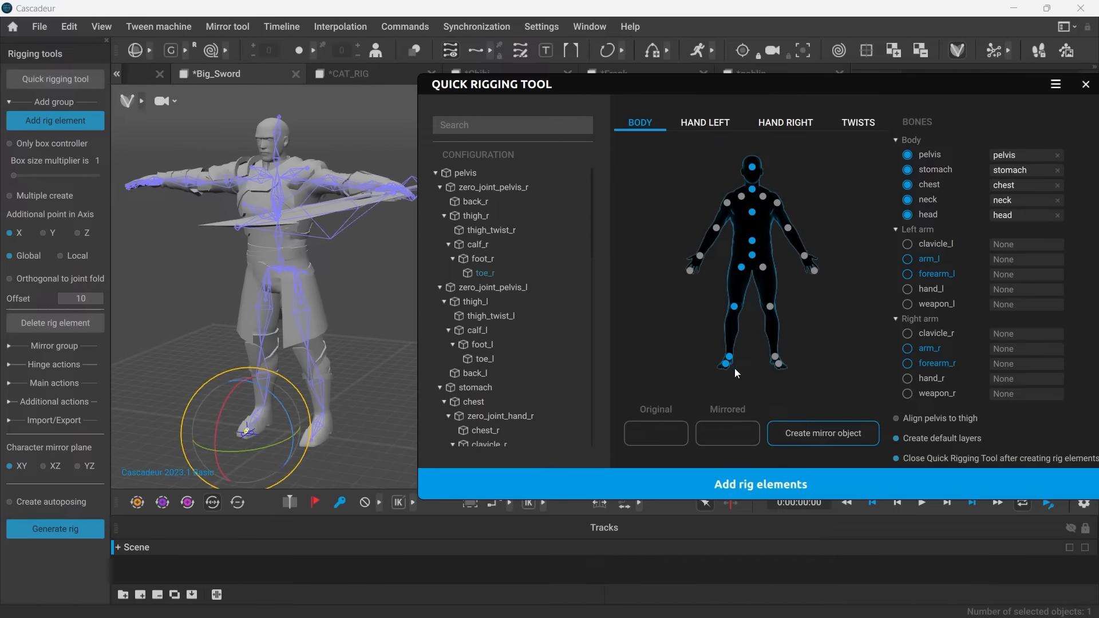
Step: Assign the Big_Sword character's clavicle_r, arm_r, forearm_r and hand_r joints to the matching right arm points
scroll(516, 341, "down", 6)
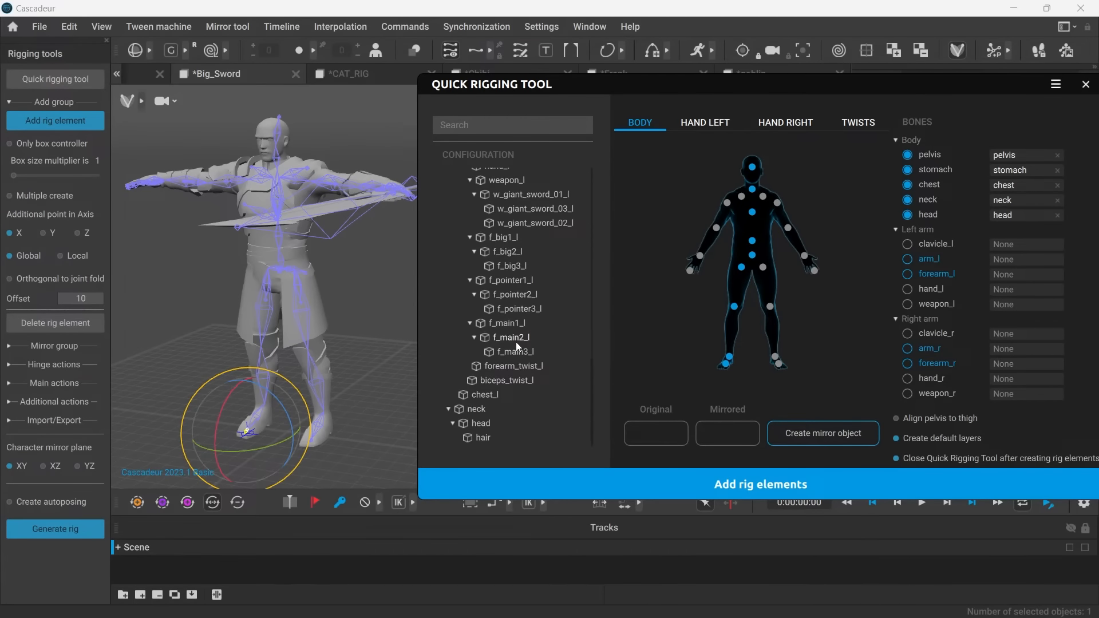
left_click(486, 205)
left_click_drag(489, 177, 741, 197)
left_click_drag(488, 205, 717, 228)
left_click_drag(496, 234, 703, 263)
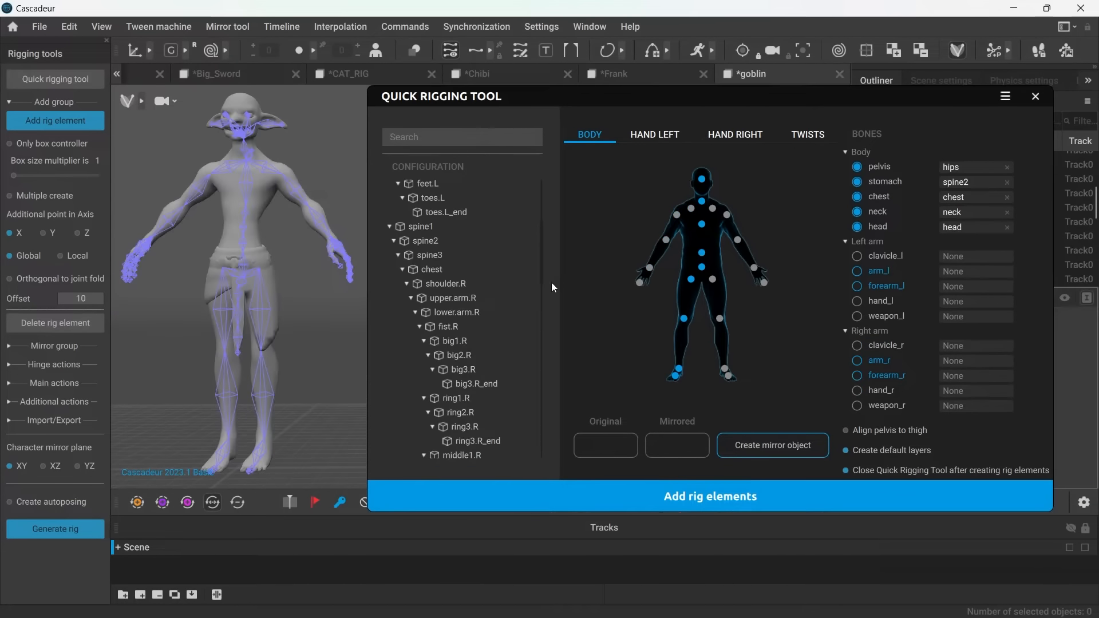
Step: Assign the goblin's shoulder.R, upper.arm.R, lower.arm.R and fist.R joints to the right clavicle, arm, forearm and hand
left_click(446, 284)
left_click_drag(445, 283, 677, 216)
left_click_drag(457, 312, 653, 276)
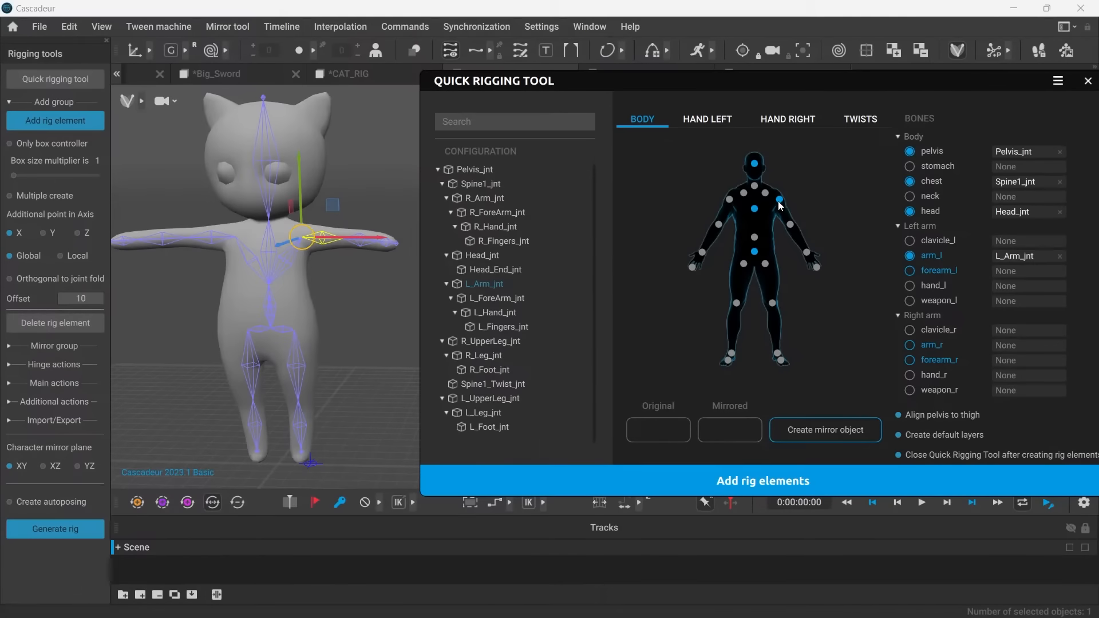
Step: Assign the Chibi character's L_ForeArm_jnt joint on the left arm of the body diagram
left_click_drag(497, 298, 807, 253)
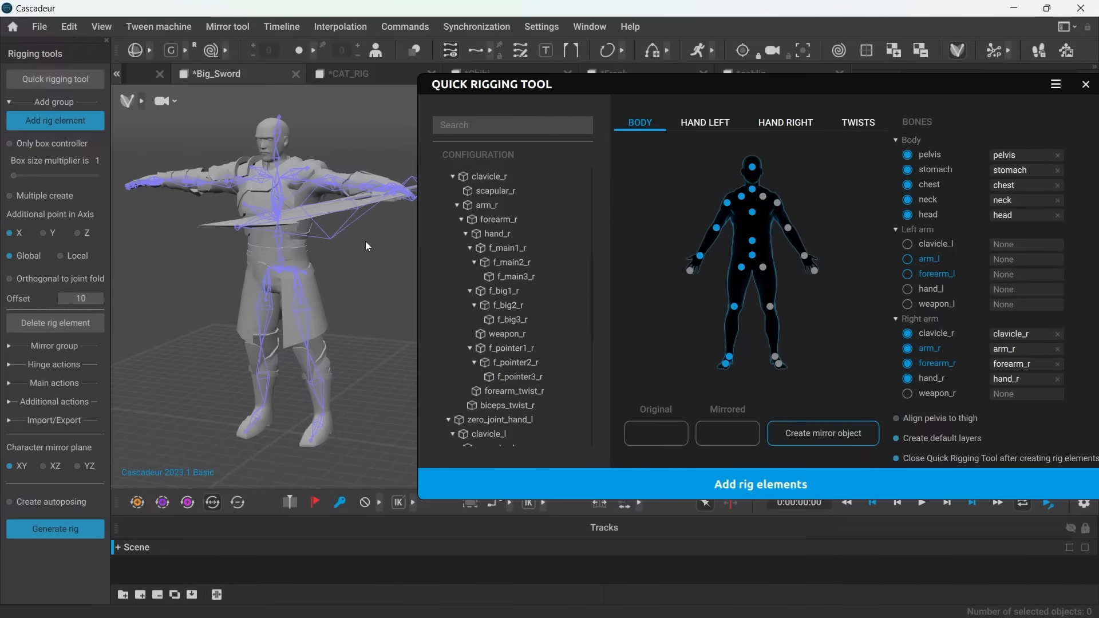
right_click_drag(365, 242, 385, 258)
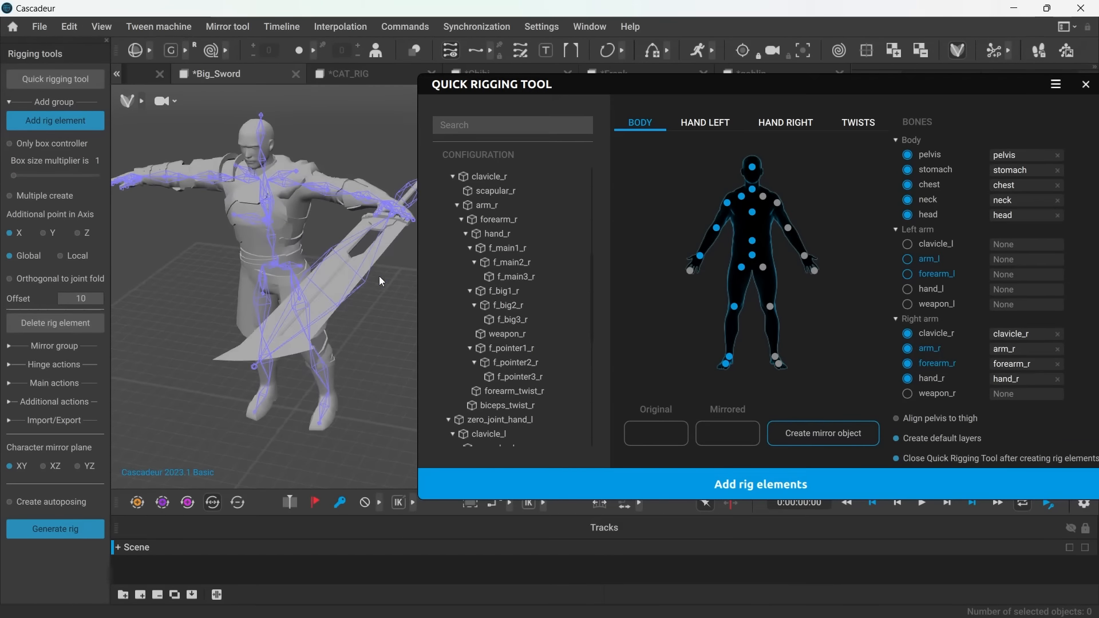
right_click_drag(363, 314, 412, 286)
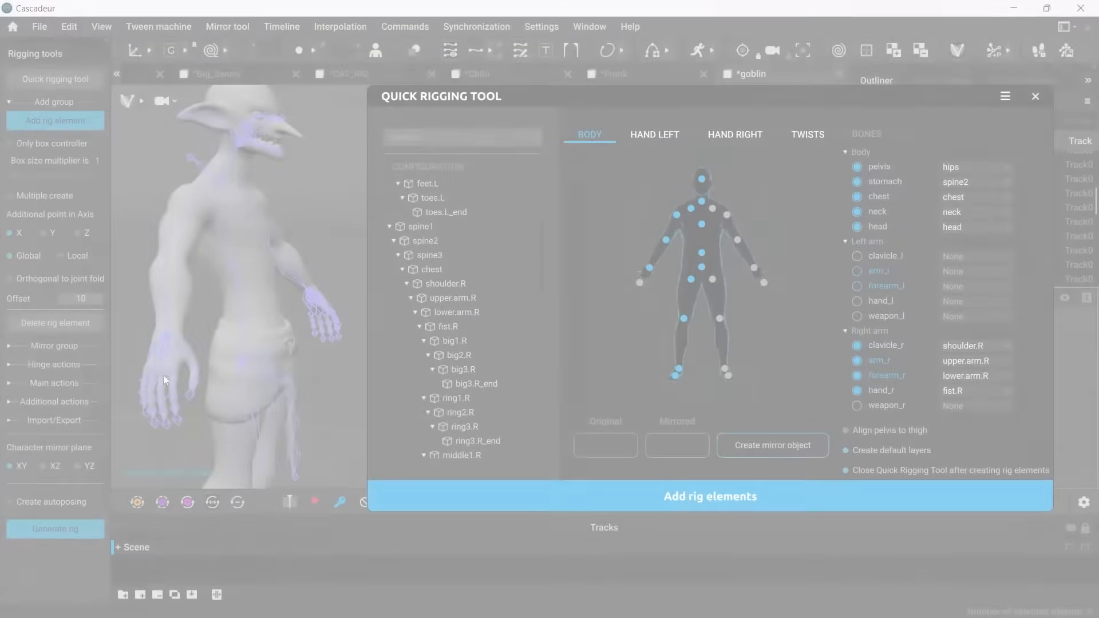
Step: Assign the goblin's ring1.R, ring2.R and ring3.R joints to the three ring finger points of the right hand
scroll(179, 283, "up", 5)
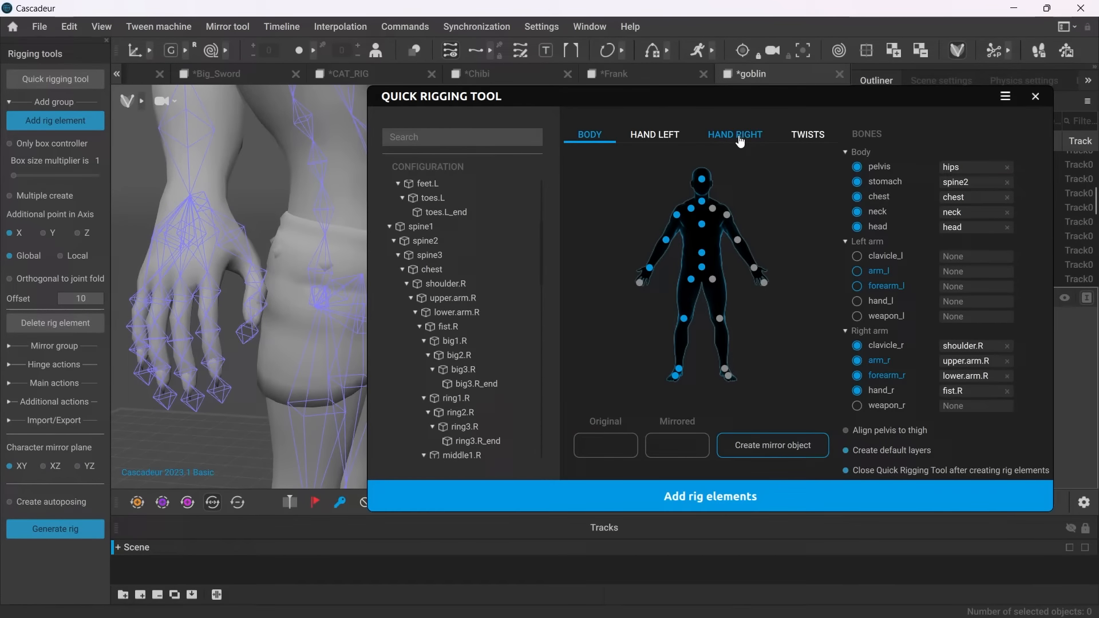
left_click(738, 136)
left_click(456, 398)
left_click(731, 257)
left_click(733, 229)
left_click(736, 202)
Step: Assign the goblin's big1.R, big2.R and big3.R joints to the three thumb points of the right hand
left_click(454, 340)
left_click(670, 326)
left_click(662, 308)
left_click(648, 287)
Step: Assign the goblin's middle1.R, middle2.R and middle3.R joints to the three middle finger points of the right hand
scroll(483, 380, "down", 2)
scroll(483, 381, "down", 3)
left_click(461, 274)
left_click(709, 253)
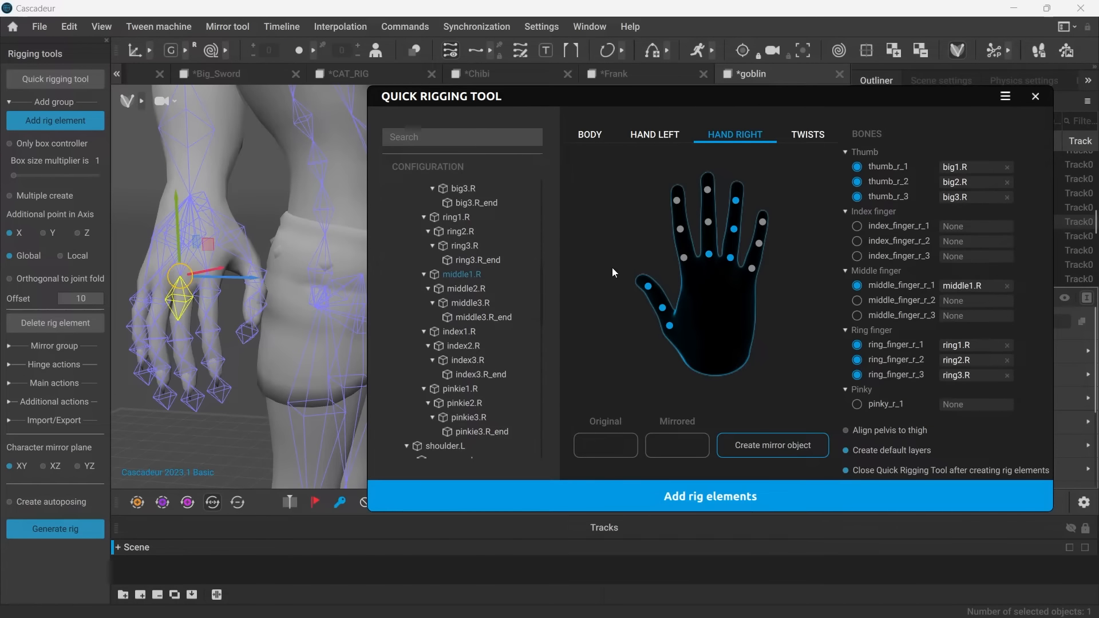
left_click(708, 221)
left_click(708, 189)
Step: Assign the goblin's index1.R, index2.R and index3.R joints to the right index finger and its pinkie joints to the right pinky
left_click(459, 331)
left_click(684, 258)
left_click(680, 229)
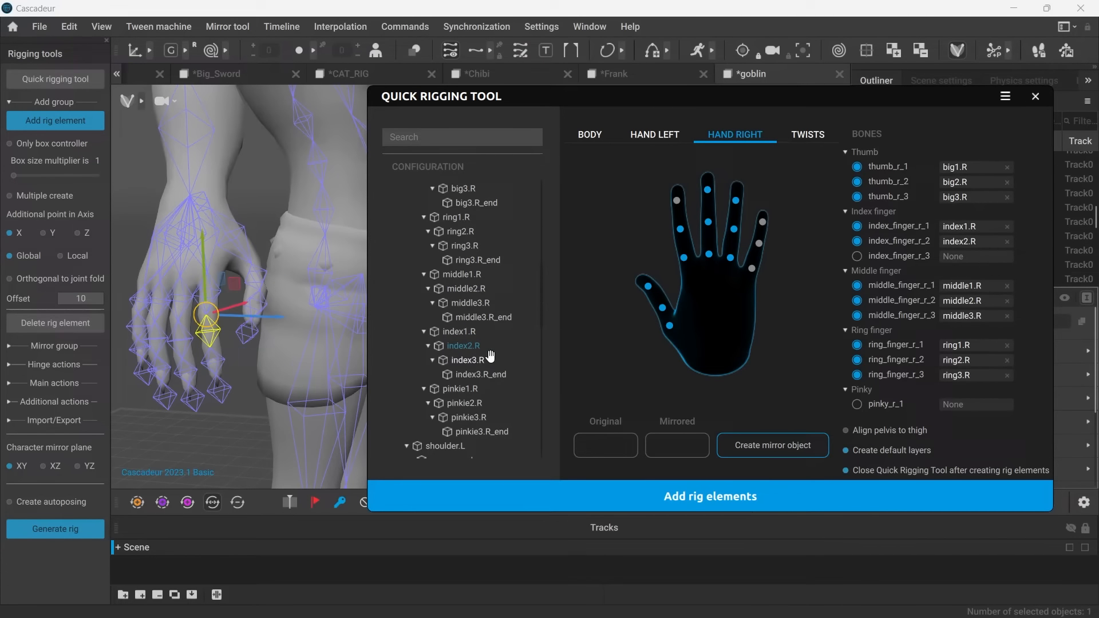
left_click(678, 200)
left_click(461, 389)
left_click(752, 269)
left_click(760, 243)
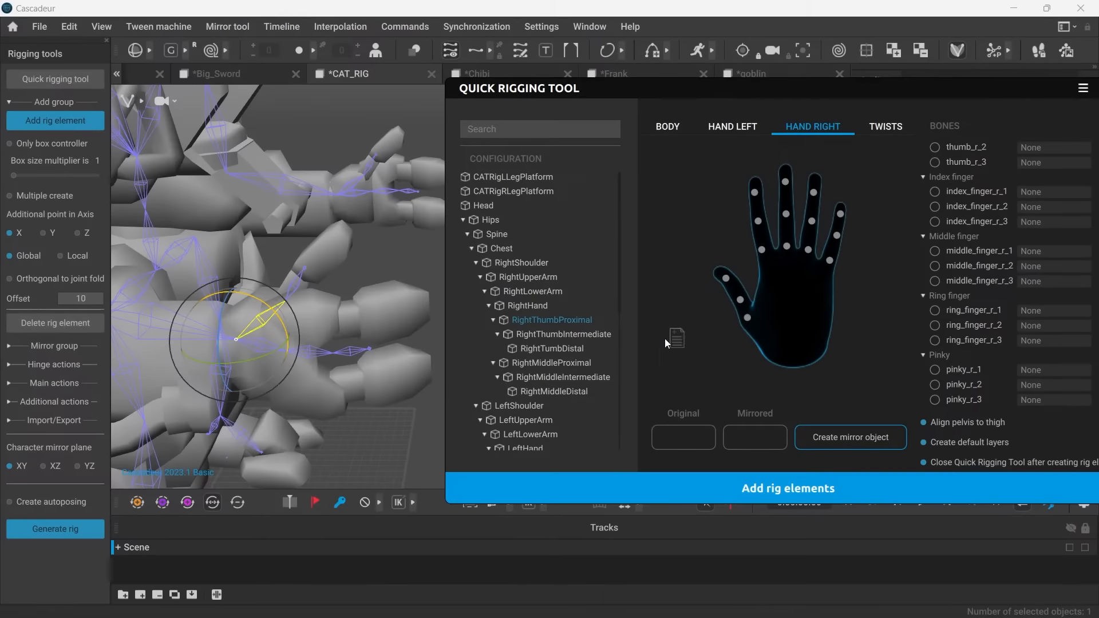
Step: Assign the CAT_RIG character's RightThumbProximal, RightThumbIntermediate and RightTumbDistal joints to the right thumb points
left_click(748, 318)
left_click(563, 335)
left_click(740, 300)
left_click(552, 349)
left_click(725, 278)
Step: Assign the CAT_RIG character's RightMiddleProximal, RightMiddleIntermediate and RightMiddleDistal joints to the right middle finger points
left_click(552, 363)
left_click(788, 246)
left_click(563, 377)
left_click(786, 214)
left_click(554, 391)
left_click(786, 182)
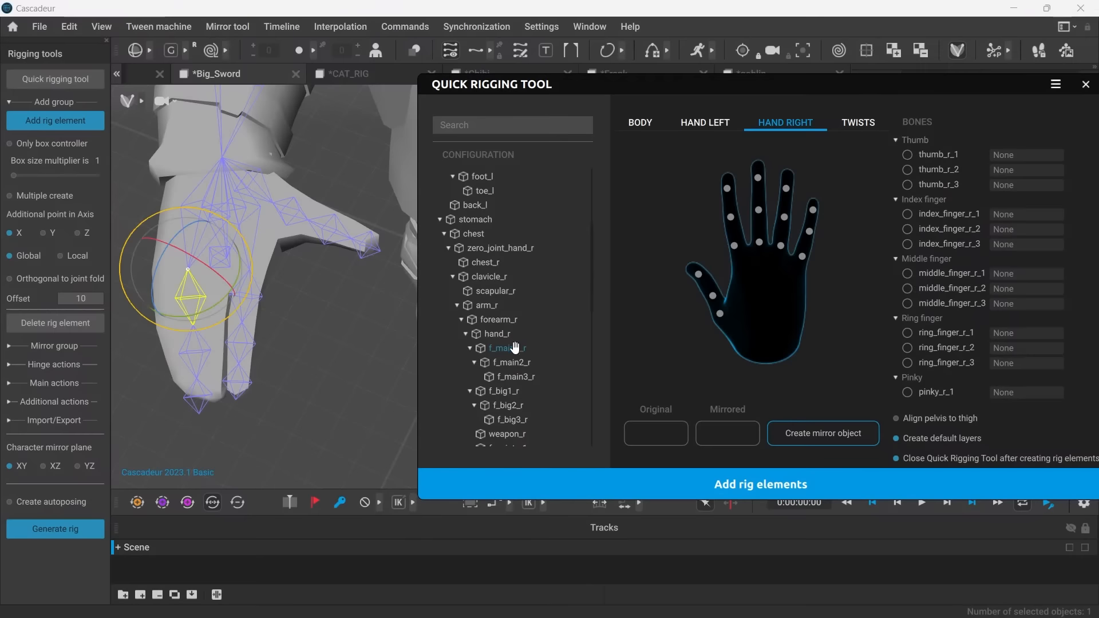
Step: Assign the Big_Sword character's f_main1_r, f_main2_r and f_main3_r joints to the right ring finger points
left_click(781, 246)
left_click(512, 363)
left_click(784, 217)
left_click(516, 377)
left_click(786, 189)
Step: Assign the Big_Sword character's f_big1_r, f_big2_r and f_big3_r joints to the right thumb points
scroll(504, 344, "down", 3)
left_click(504, 297)
left_click(720, 313)
left_click(525, 312)
left_click(713, 296)
left_click(524, 327)
left_click(699, 274)
Step: Assign the Big_Sword character's f_pointer1_r, f_pointer2_r and f_pointer3_r joints to the right index finger points
left_click(511, 354)
left_click(735, 246)
left_click(515, 369)
left_click(731, 217)
left_click(524, 384)
left_click(727, 189)
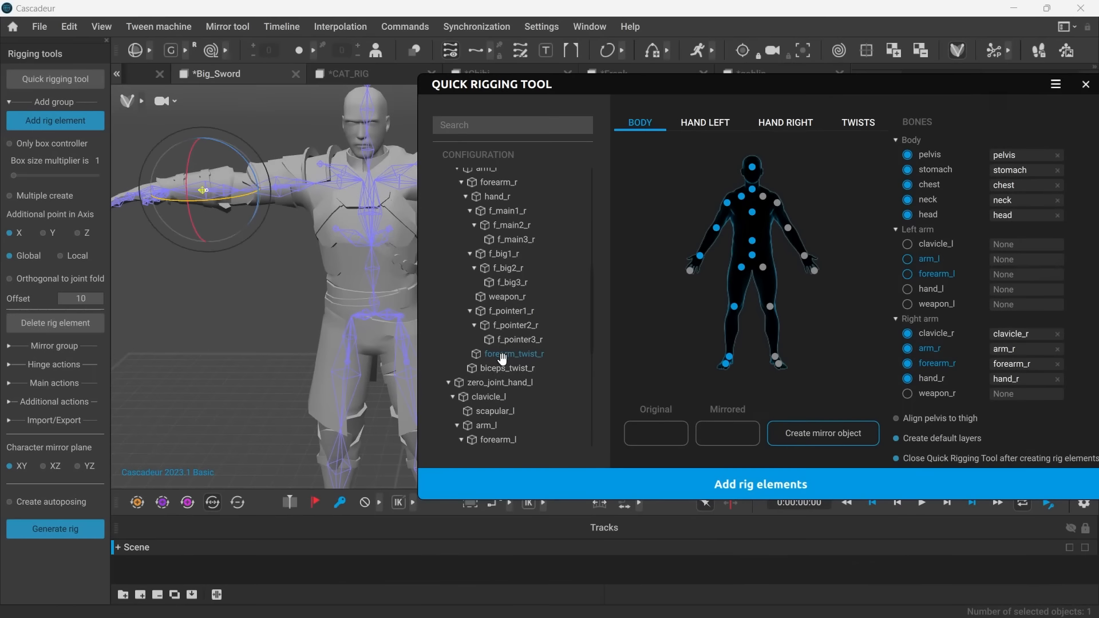
Step: Assign the Big_Sword character's biceps_twist_r and forearm_twist_r joints to the right arm and forearm twist points
left_click(507, 356)
left_click(508, 368)
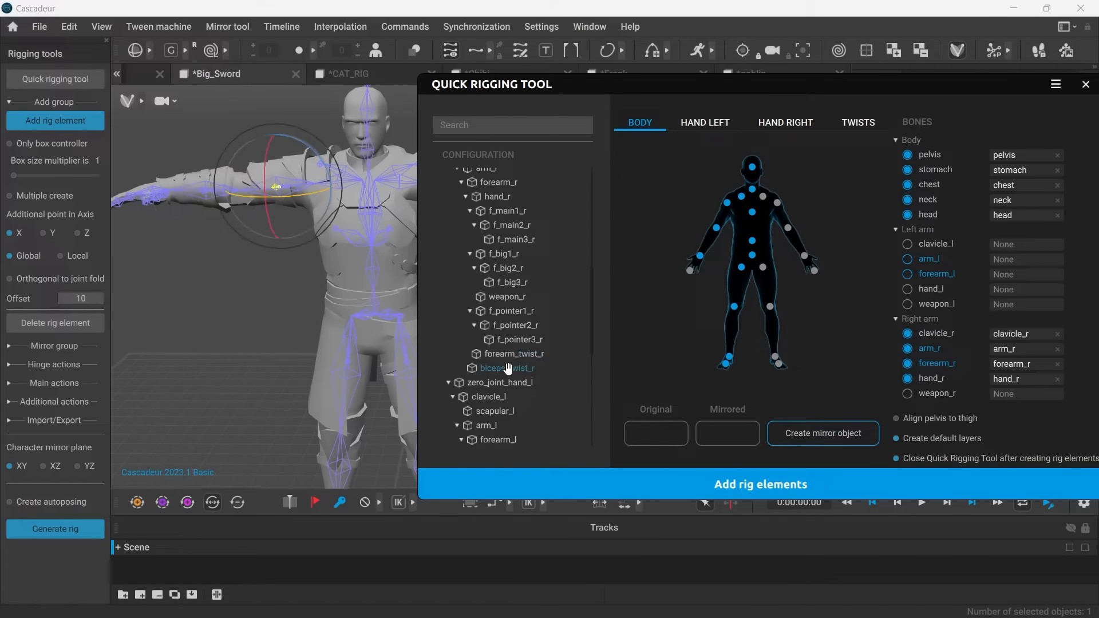
left_click(862, 123)
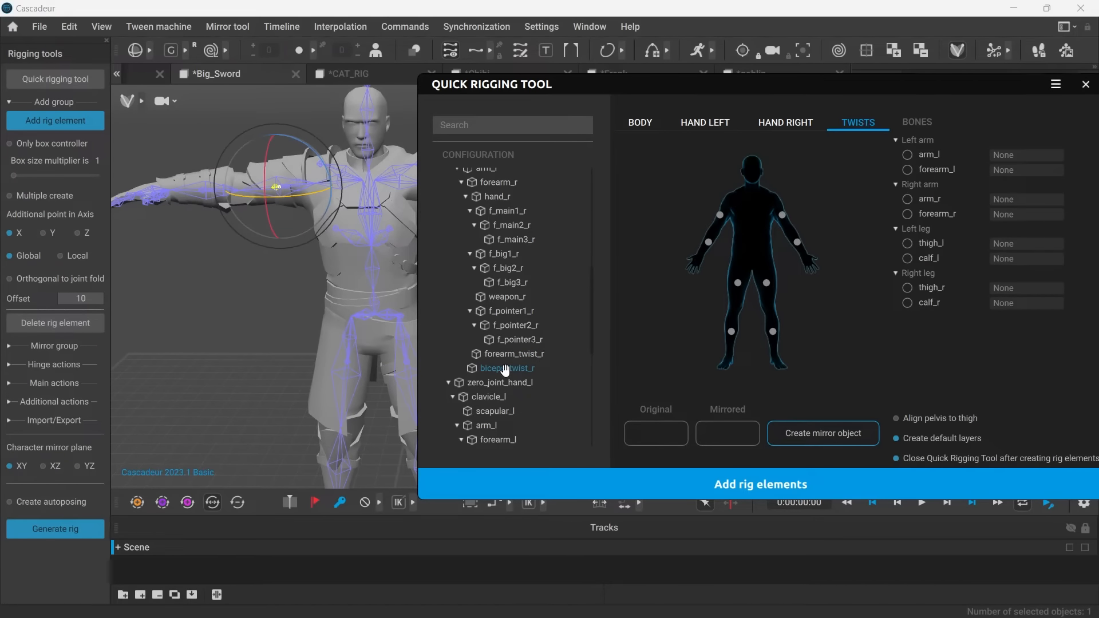
left_click_drag(501, 369, 726, 288)
left_click_drag(724, 217, 723, 217)
left_click_drag(513, 354, 586, 349)
left_click_drag(712, 250, 711, 247)
Step: Assign the Big_Sword character's thigh_twist_r joint to the right thigh twist point
scroll(506, 324, "up", 6)
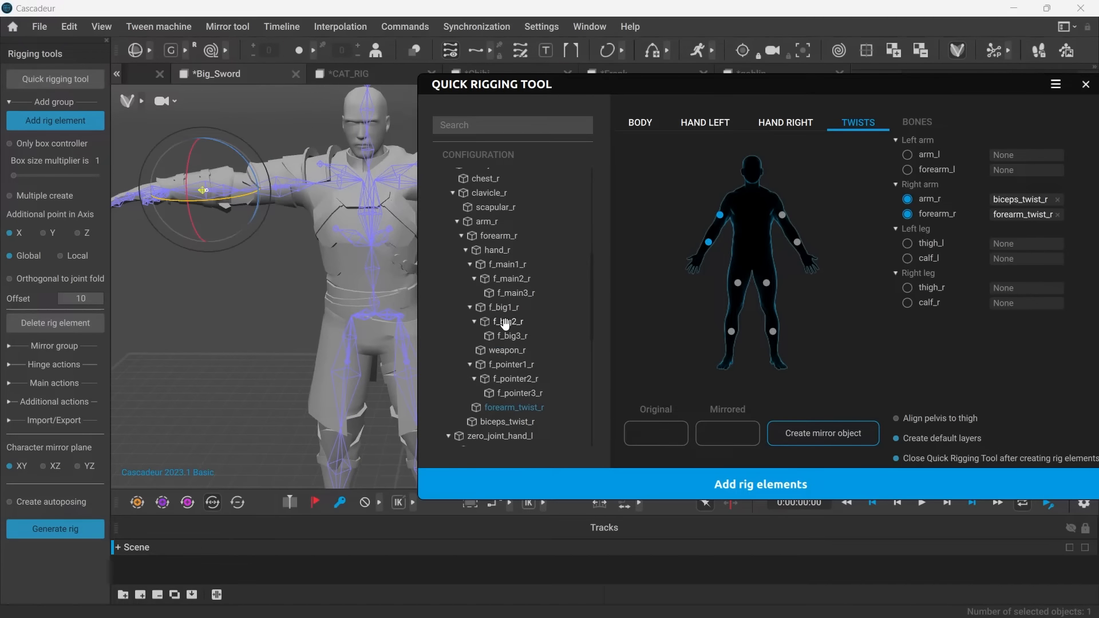
scroll(506, 324, "up", 2)
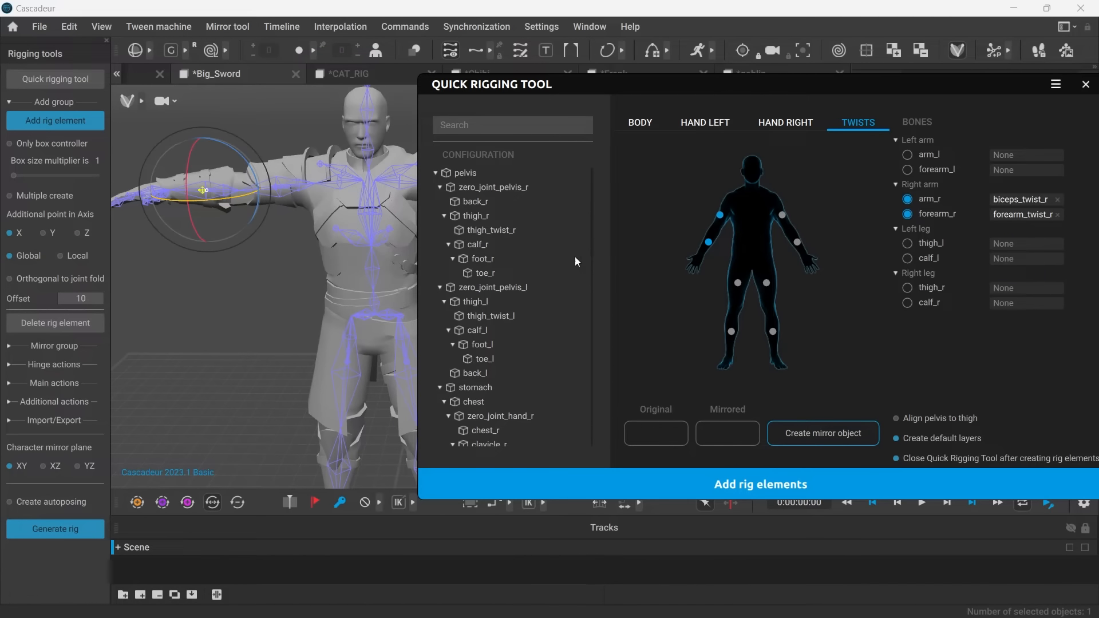
left_click(494, 230)
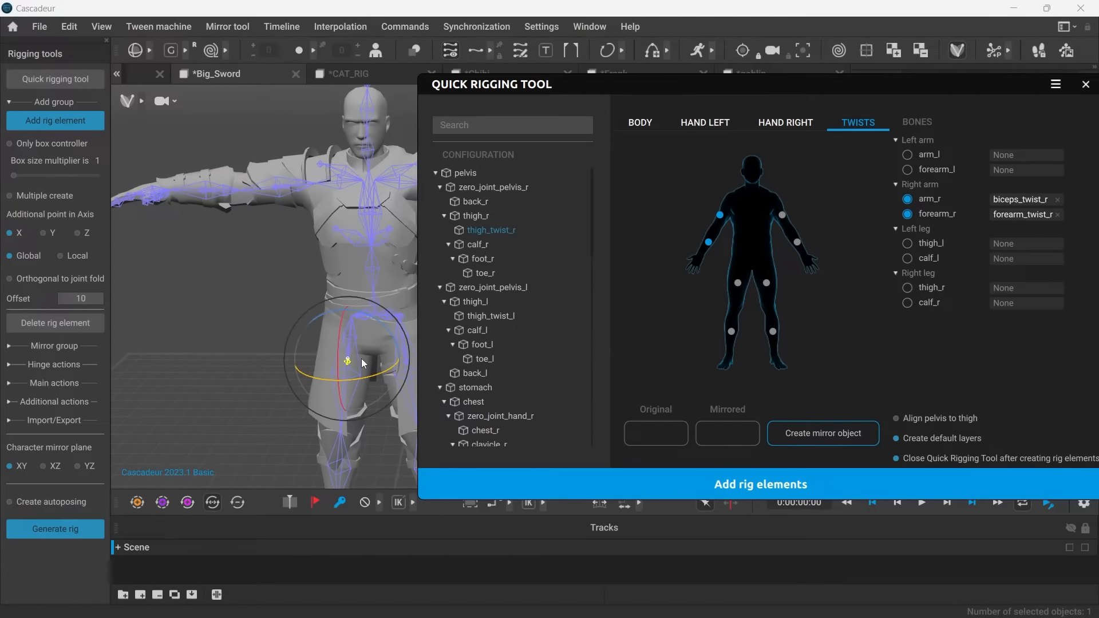
left_click_drag(486, 229, 739, 283)
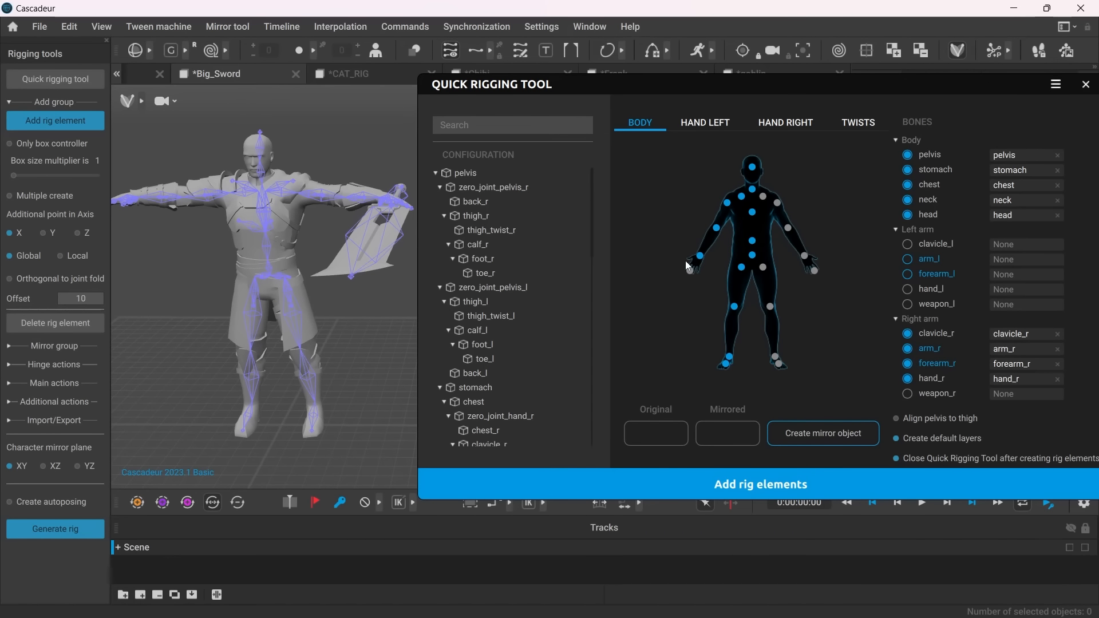
Step: Mirror the Big_Sword character's right-side joint assignments to the left, with _r as the original suffix and _l as the mirrored one
left_click(786, 123)
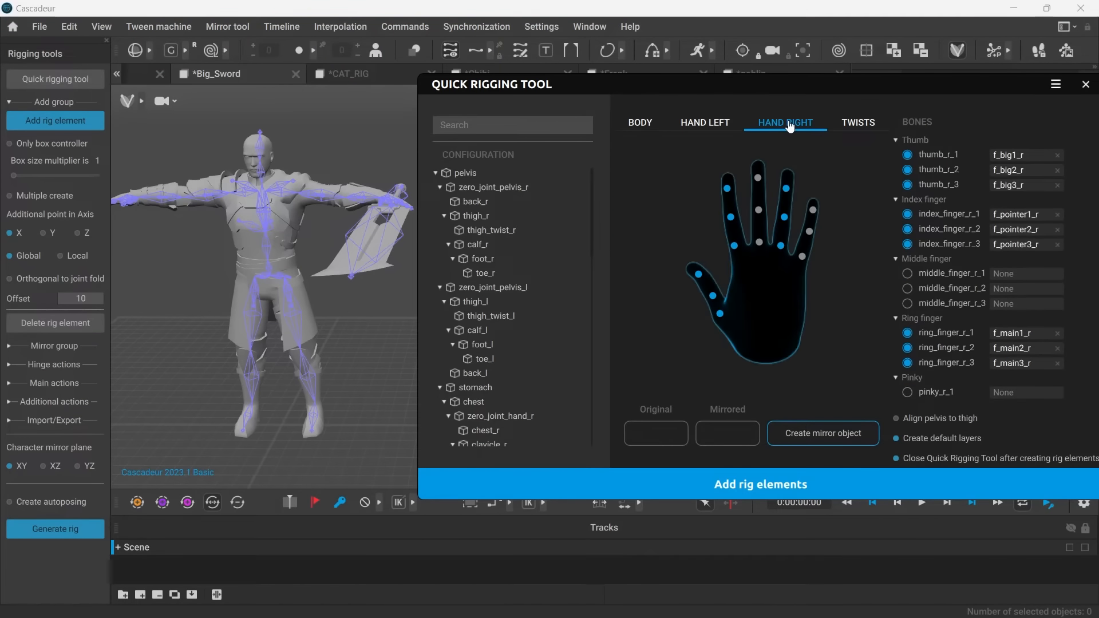
left_click(640, 122)
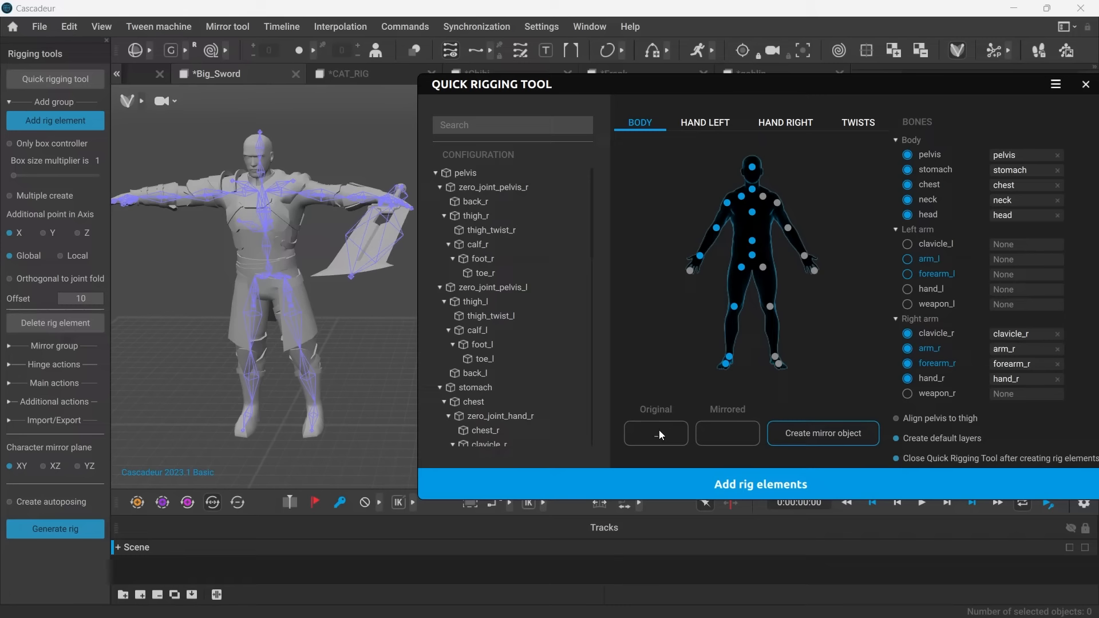
left_click(723, 428)
type("_l")
left_click(817, 437)
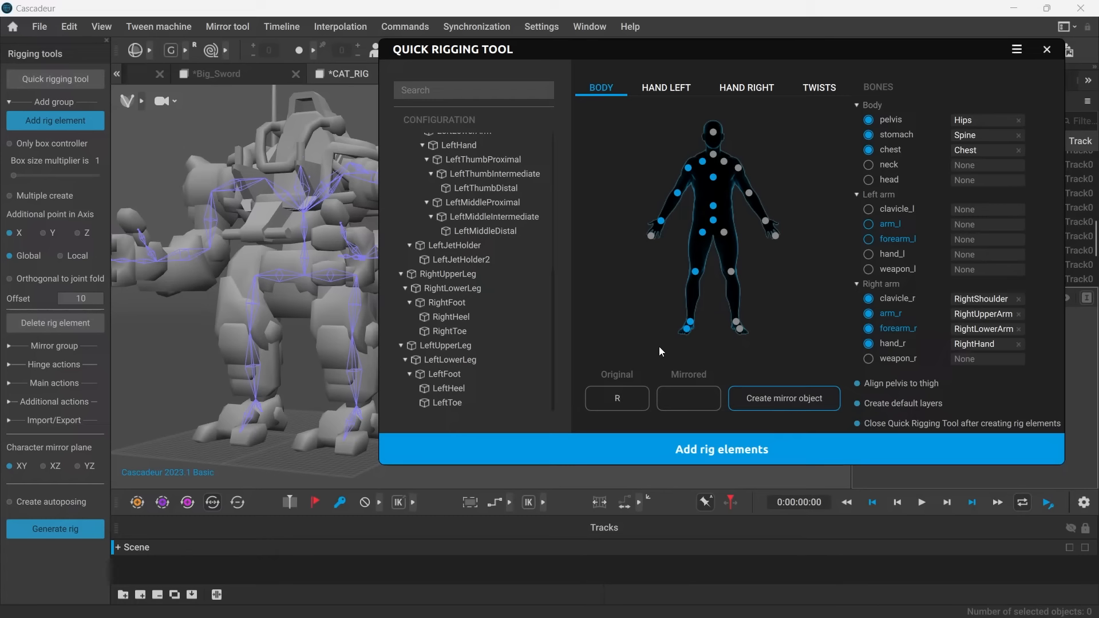
Step: Mirror the CAT_RIG character's joint assignments, with Right as the original name part and Left as the mirrored one
type("ig")
type("Left")
left_click(749, 397)
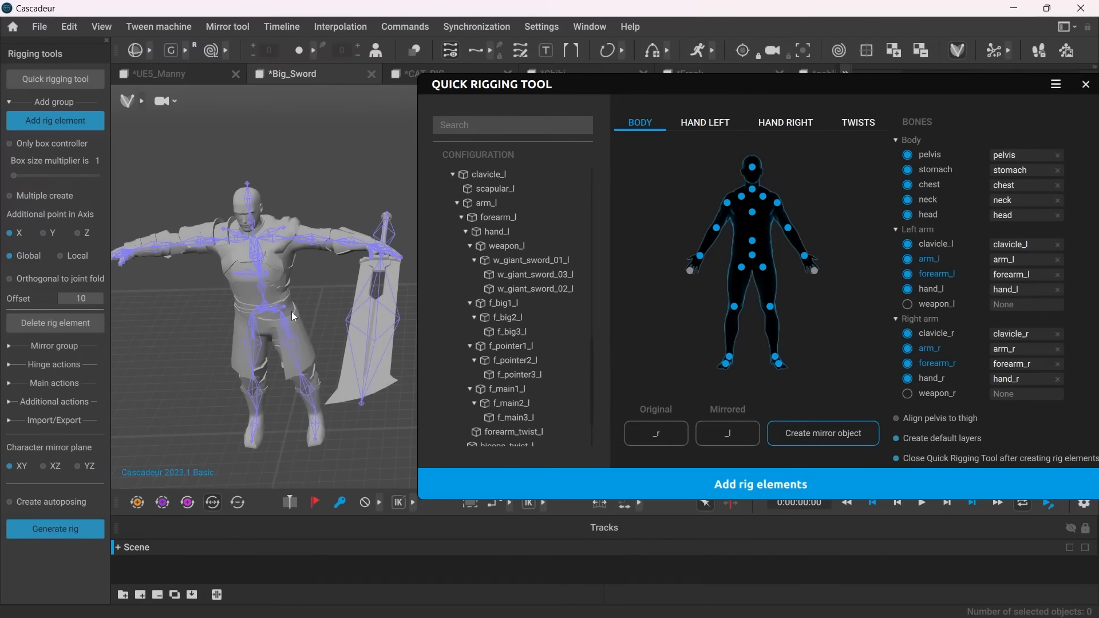
Step: Identify the Big_Sword character's sword joint below hand_l and assign weapon_l to the left weapon point
left_click_drag(301, 308, 237, 315, "alt")
right_click_drag(236, 314, 399, 333, "alt")
left_click_drag(245, 347, 353, 319, "alt")
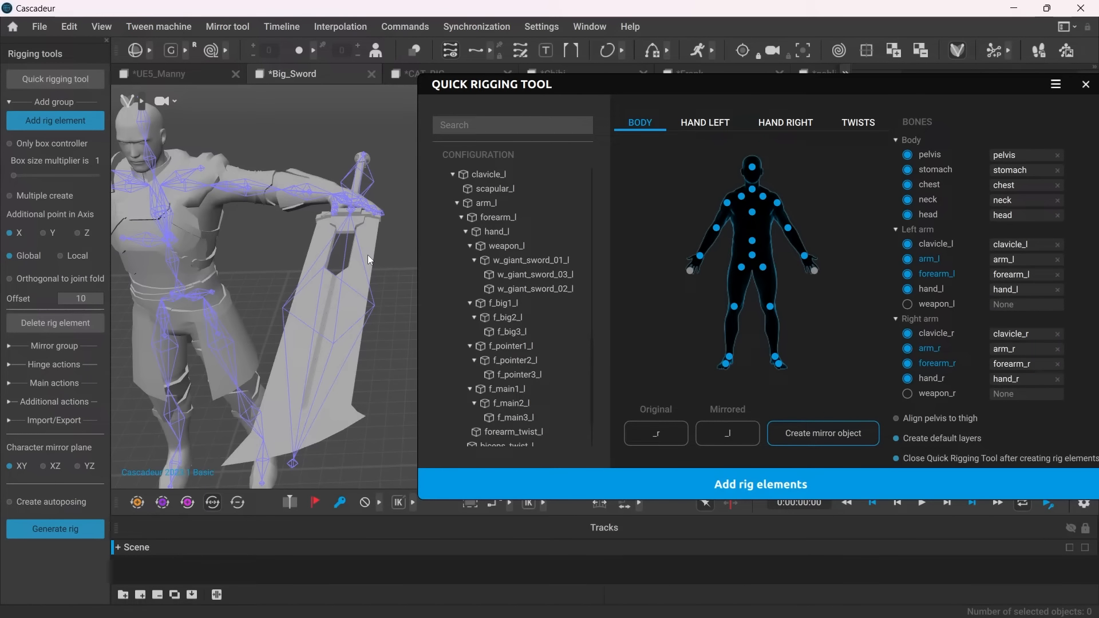
left_click(513, 246)
left_click(496, 231)
left_click(506, 246)
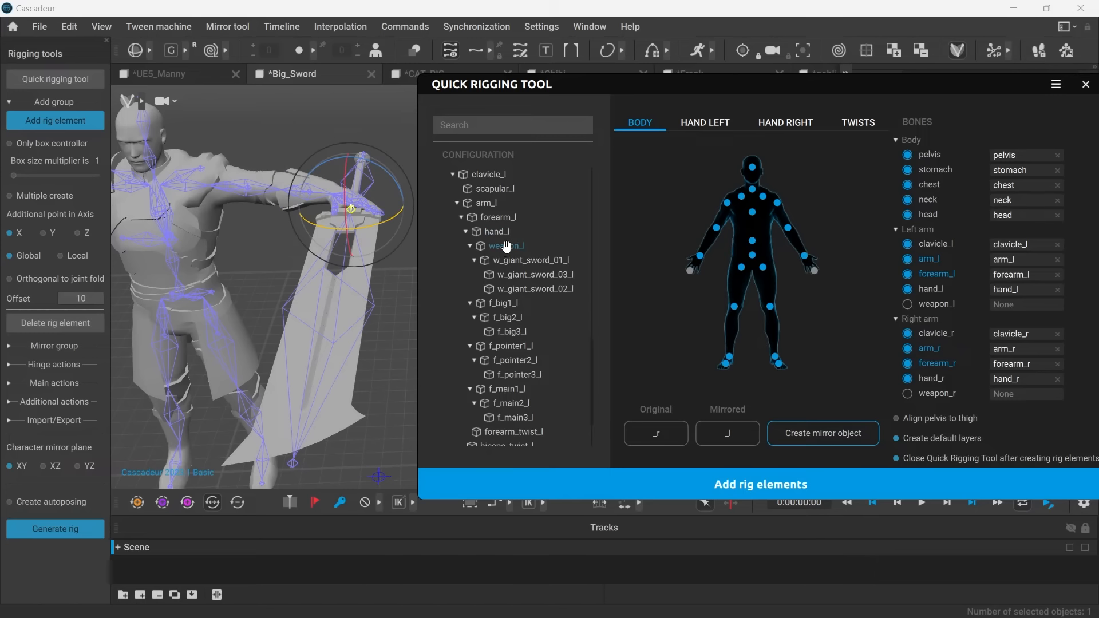
left_click_drag(506, 246, 817, 274)
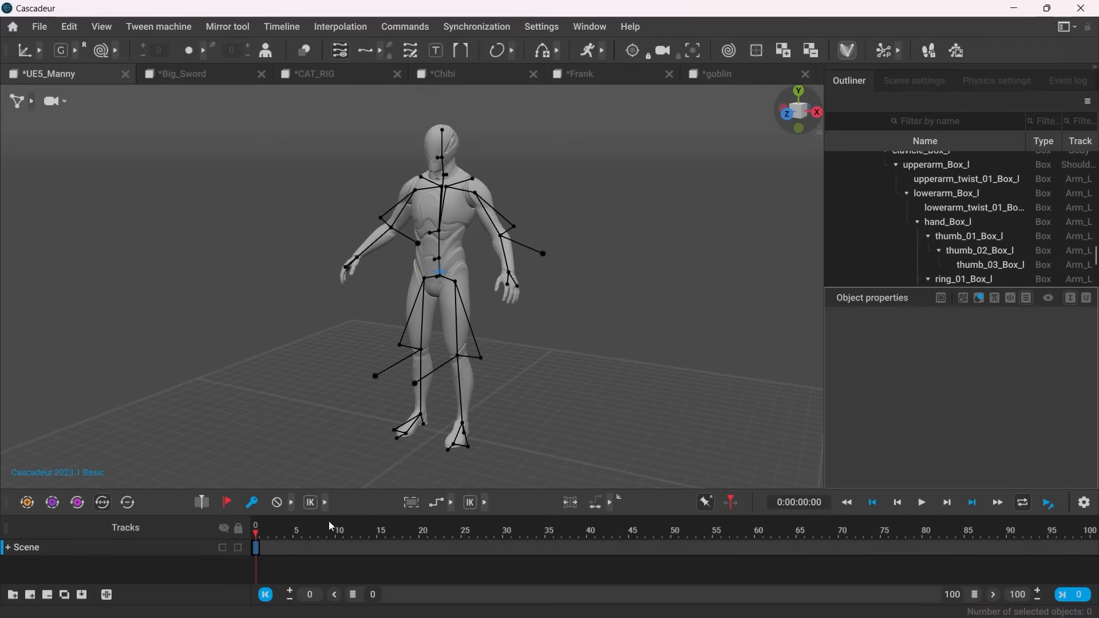
Step: Add the Sword FBX model from the Characters folder to the UE5_Manny scene
left_click(41, 27)
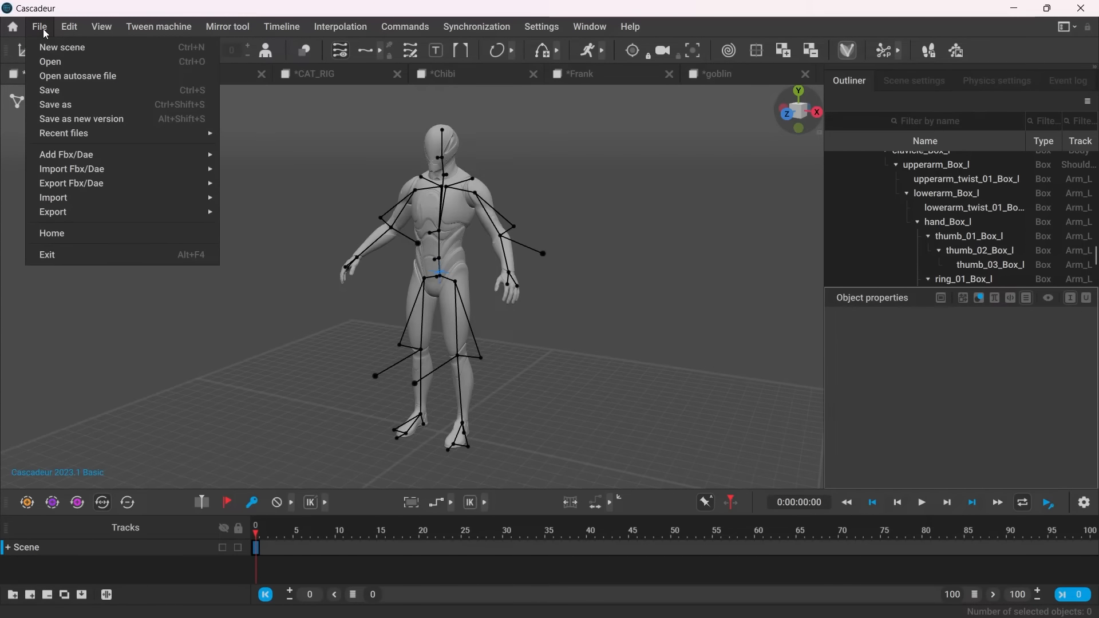
mouse_move(132, 160)
left_click(253, 158)
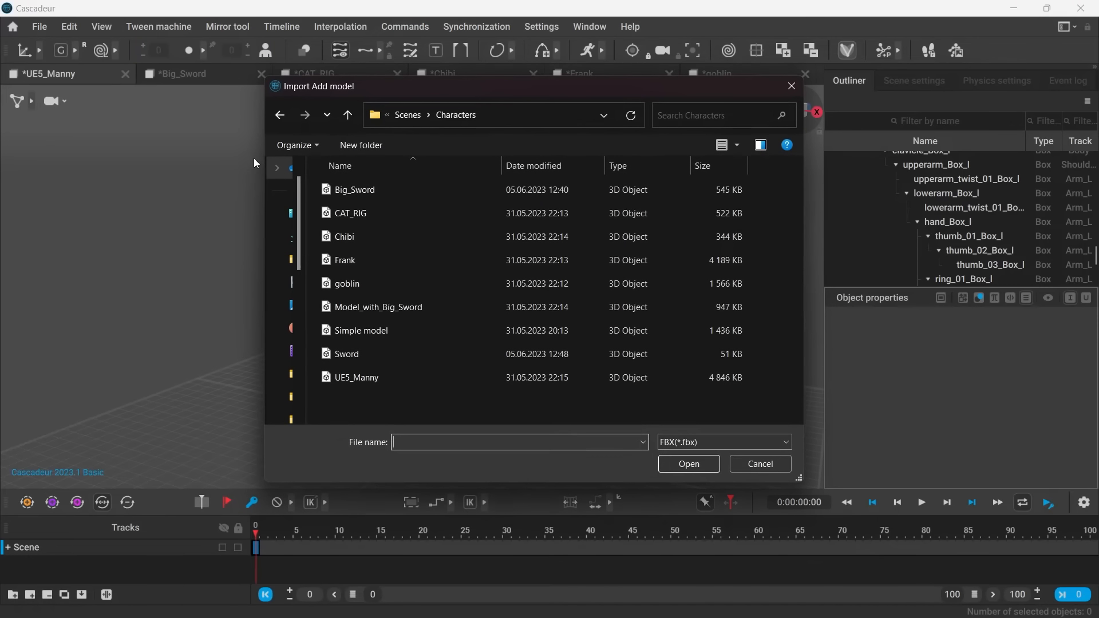
left_click(349, 355)
double_click(349, 355)
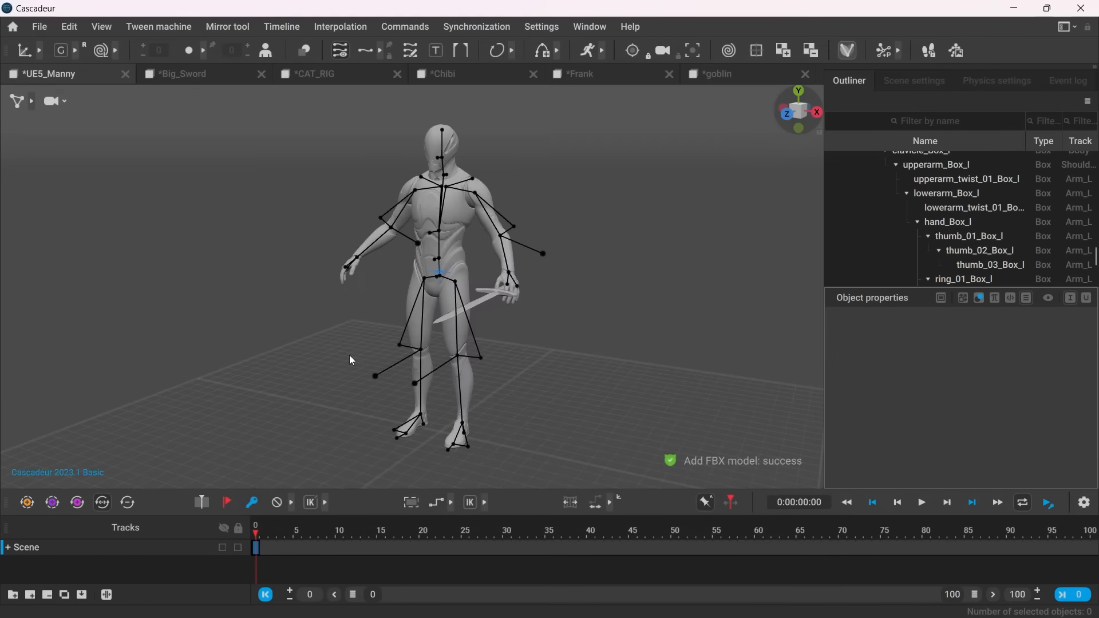
scroll(475, 355, "up", 2)
left_click_drag(476, 356, 547, 372, "alt")
scroll(605, 351, "down", 3)
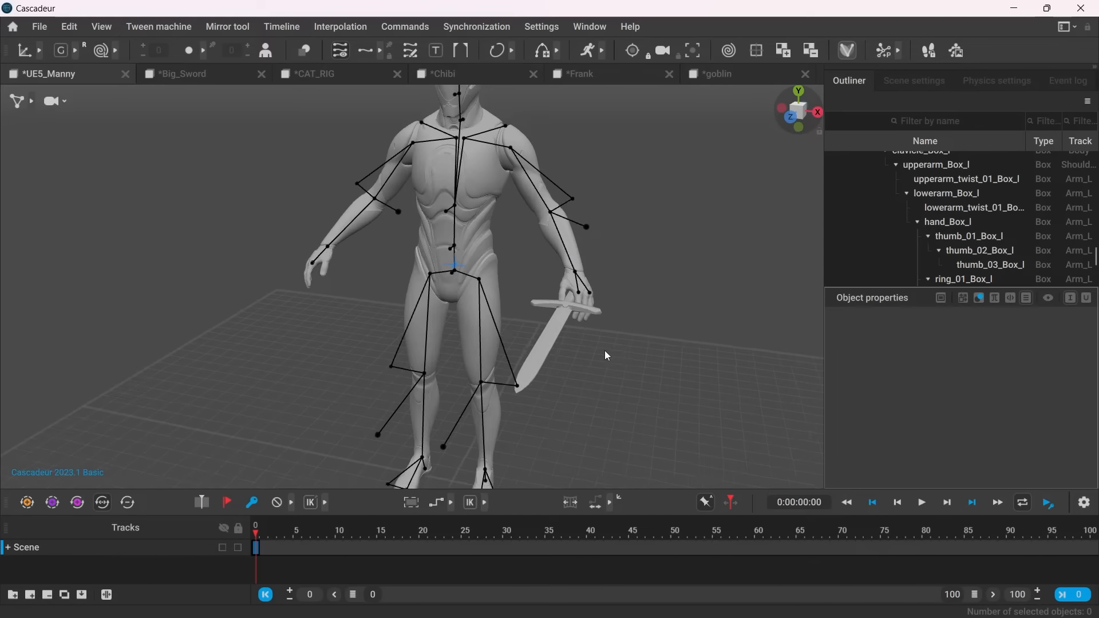
left_click(851, 55)
left_click(488, 365)
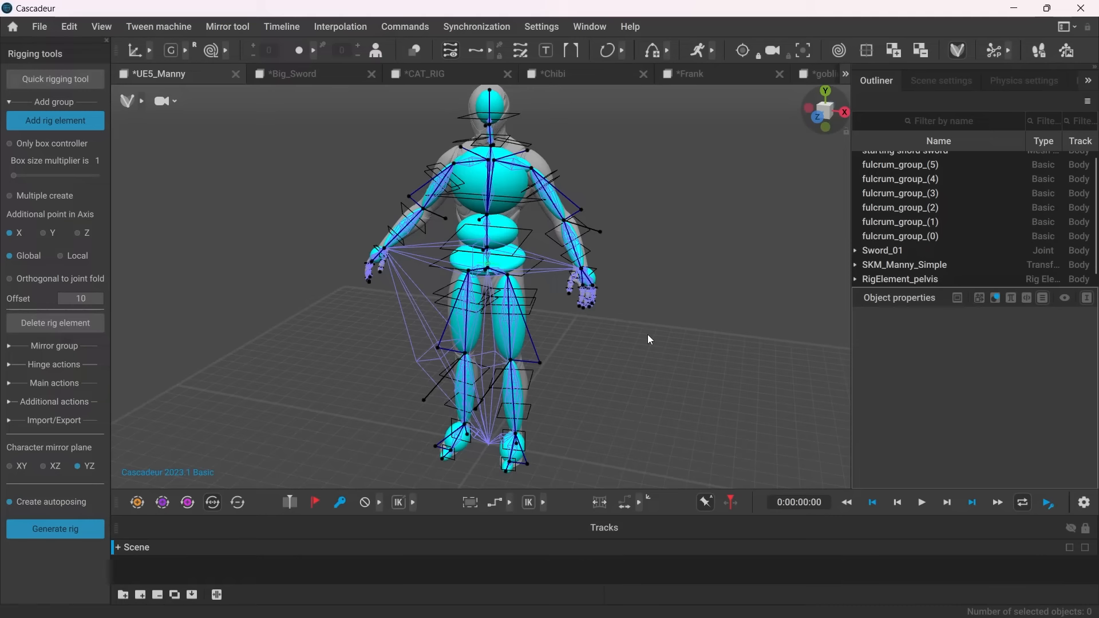
left_click(955, 56)
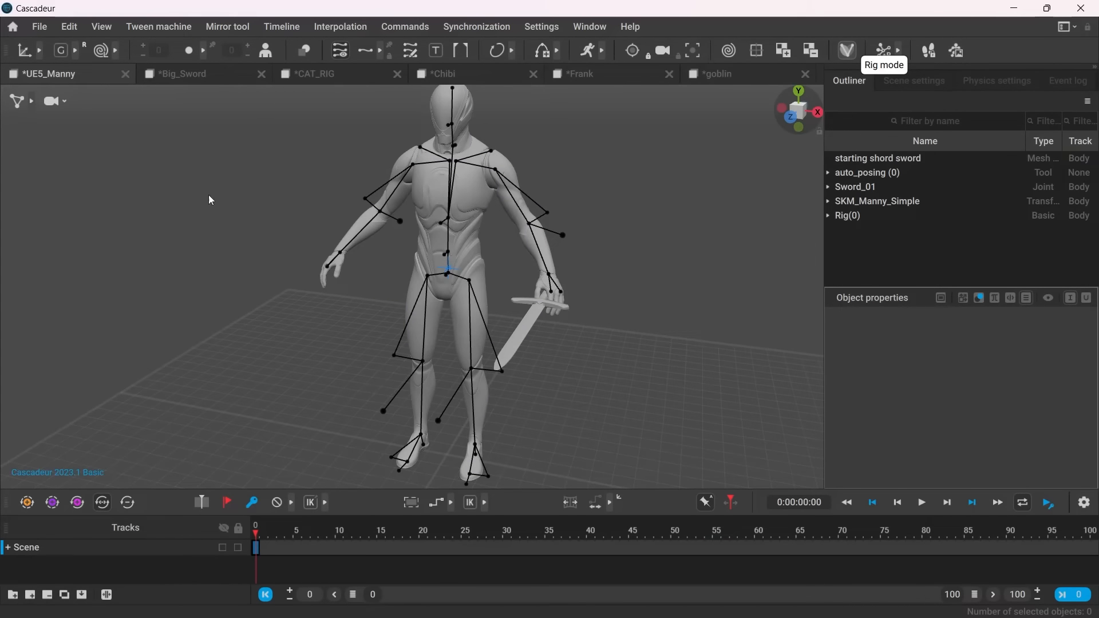
Step: In joint mode, add the Sword_01 and Sword_02 joints to UE5_Manny's Rig info object
left_click(120, 102)
left_click(537, 353)
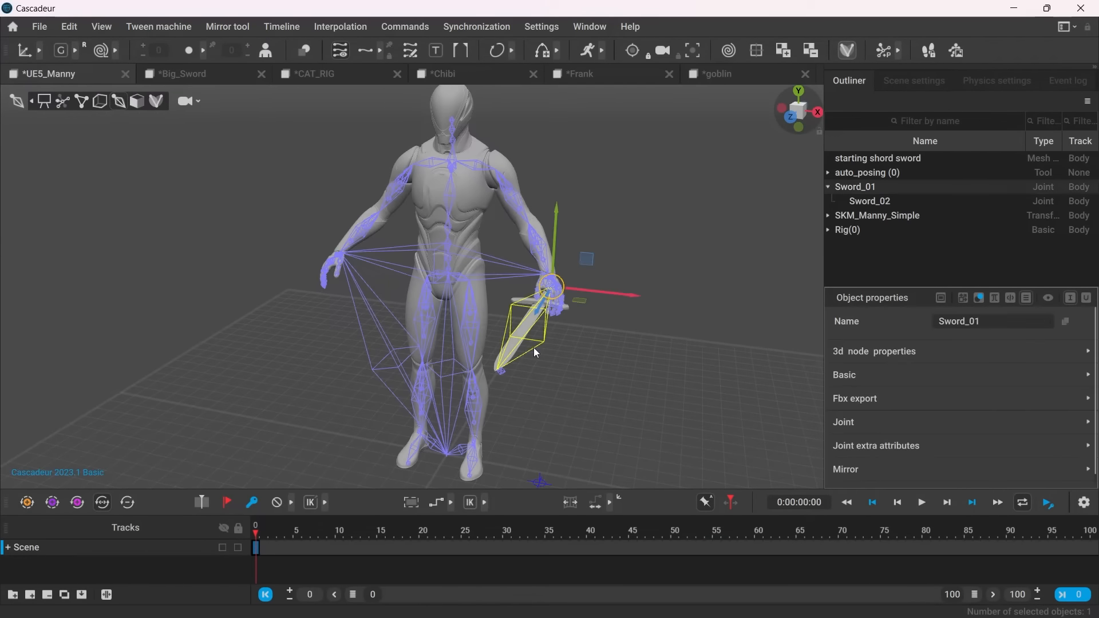
left_click(862, 202, "ctrl")
left_click(828, 230)
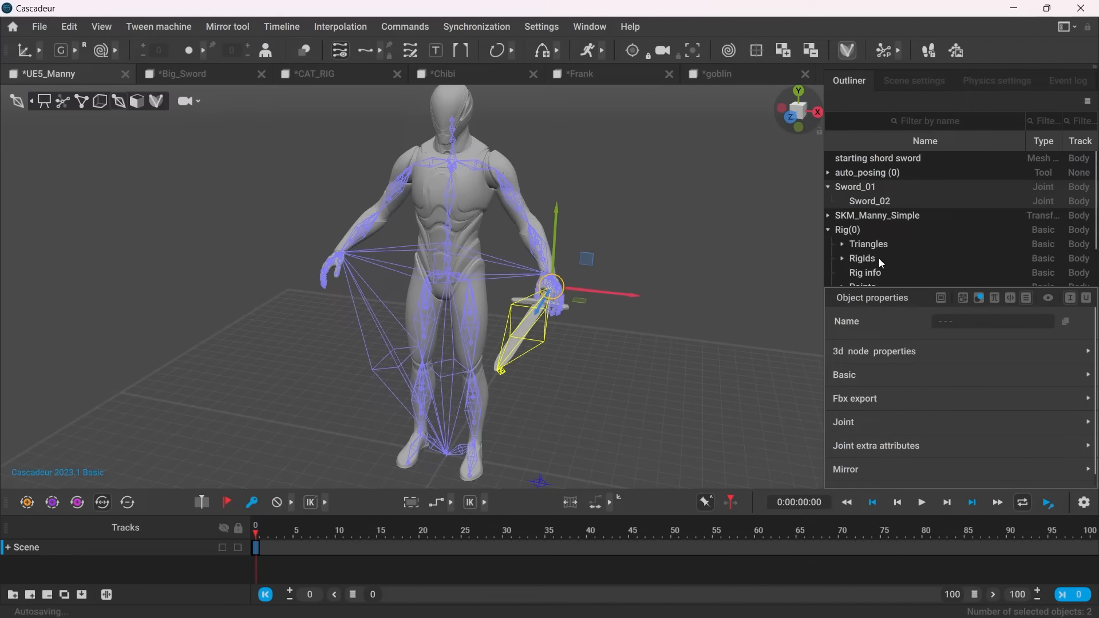
scroll(876, 263, "down", 1)
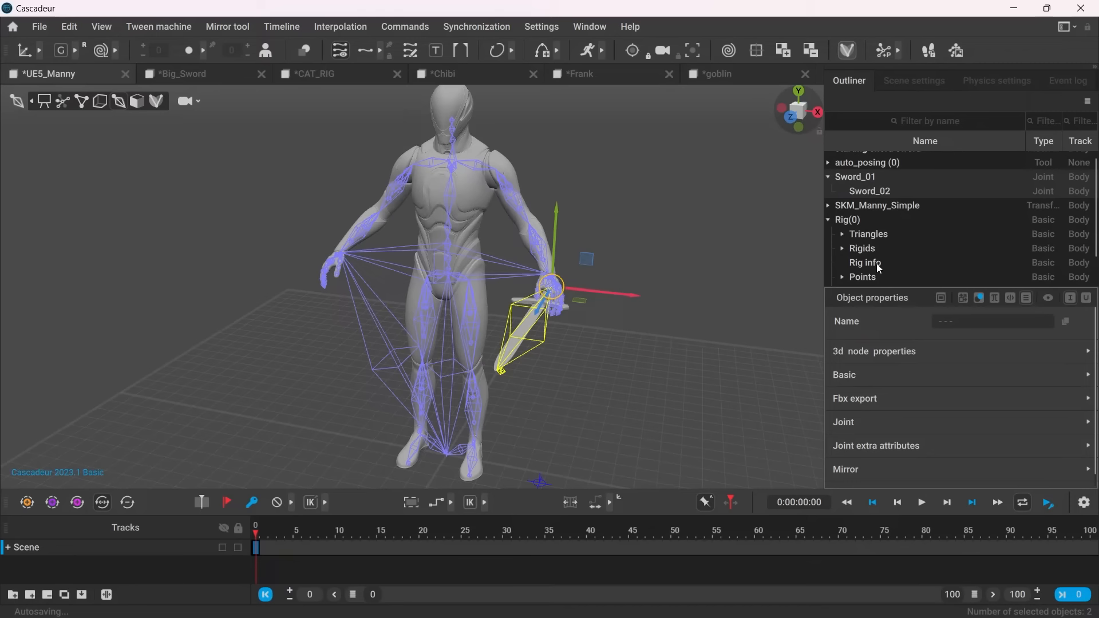
left_click(880, 265)
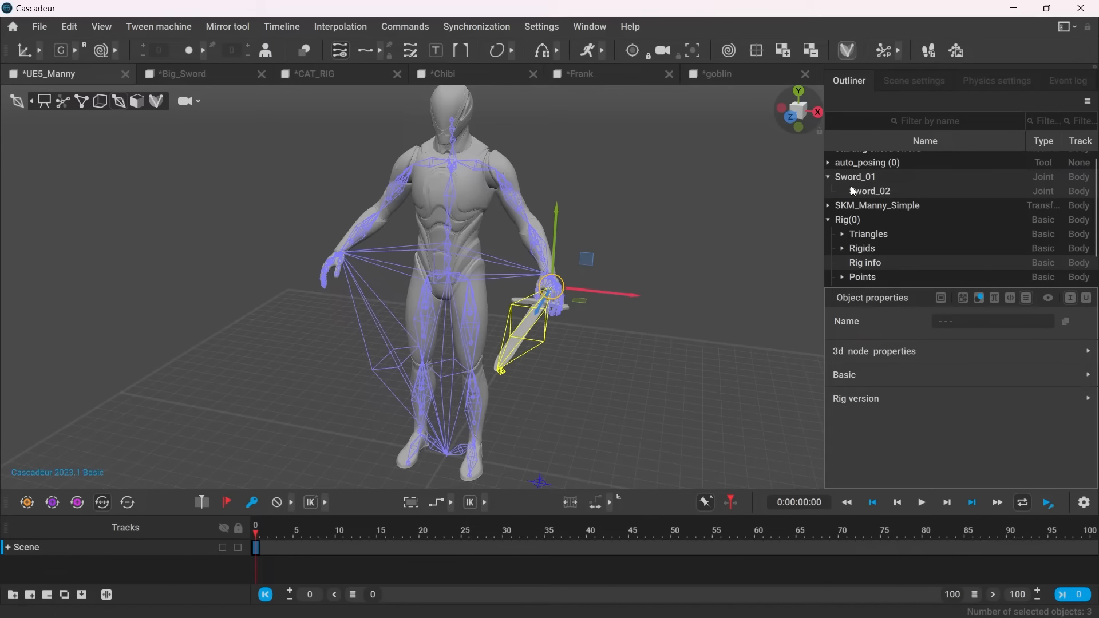
left_click(397, 29)
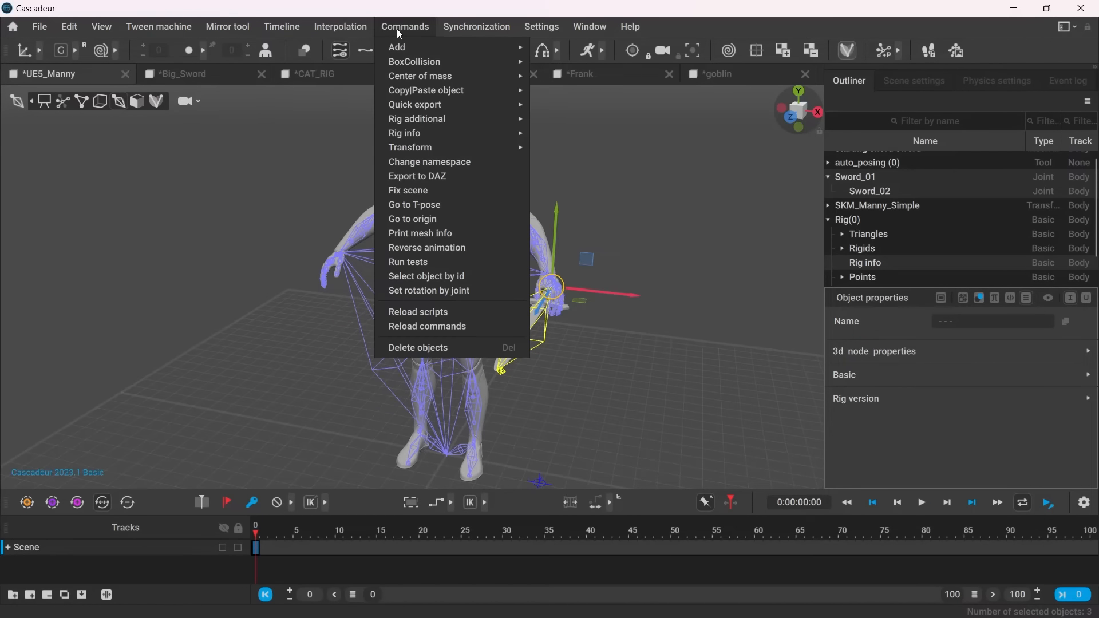
mouse_move(453, 133)
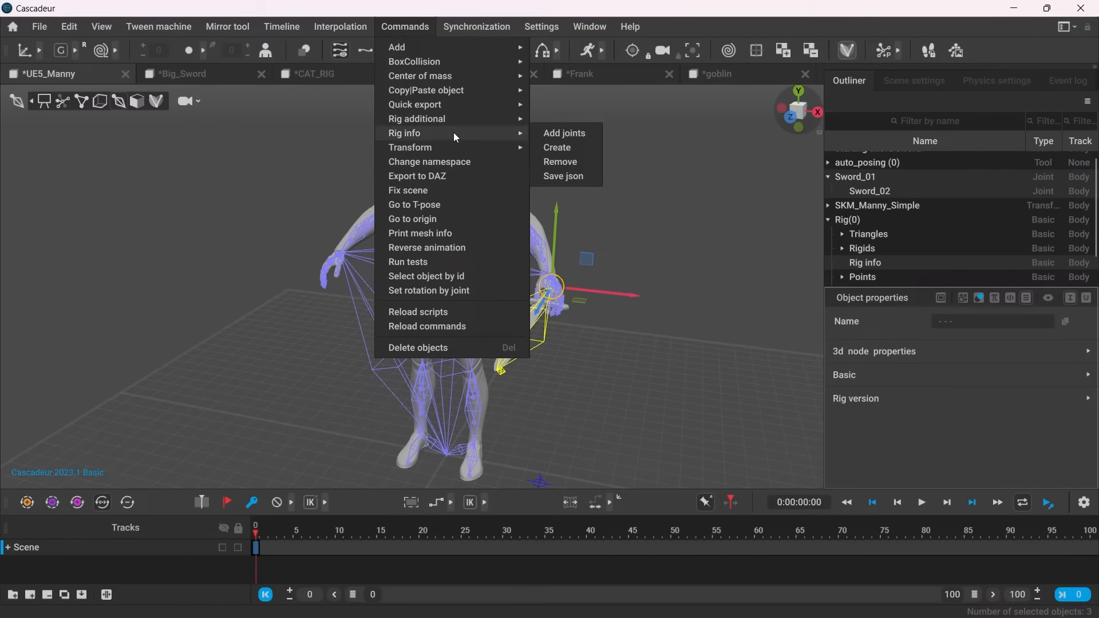
left_click(563, 135)
Step: Re-enter rig mode on UE5_Manny and assign Sword_01 to the left weapon point in the Quick Rigging Tool
left_click(849, 53)
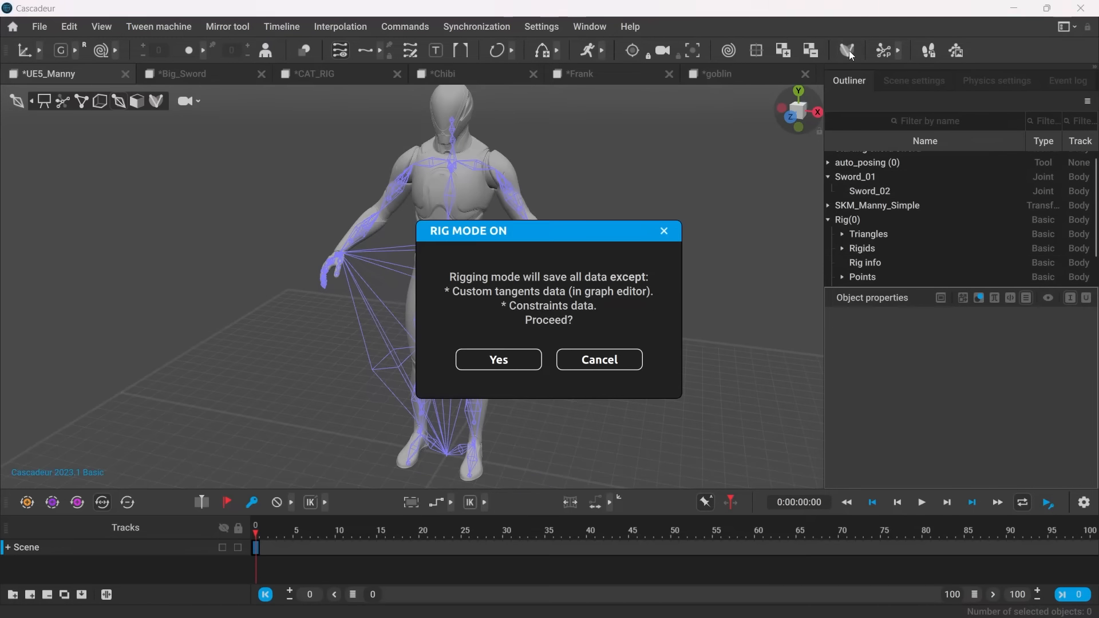
left_click(510, 364)
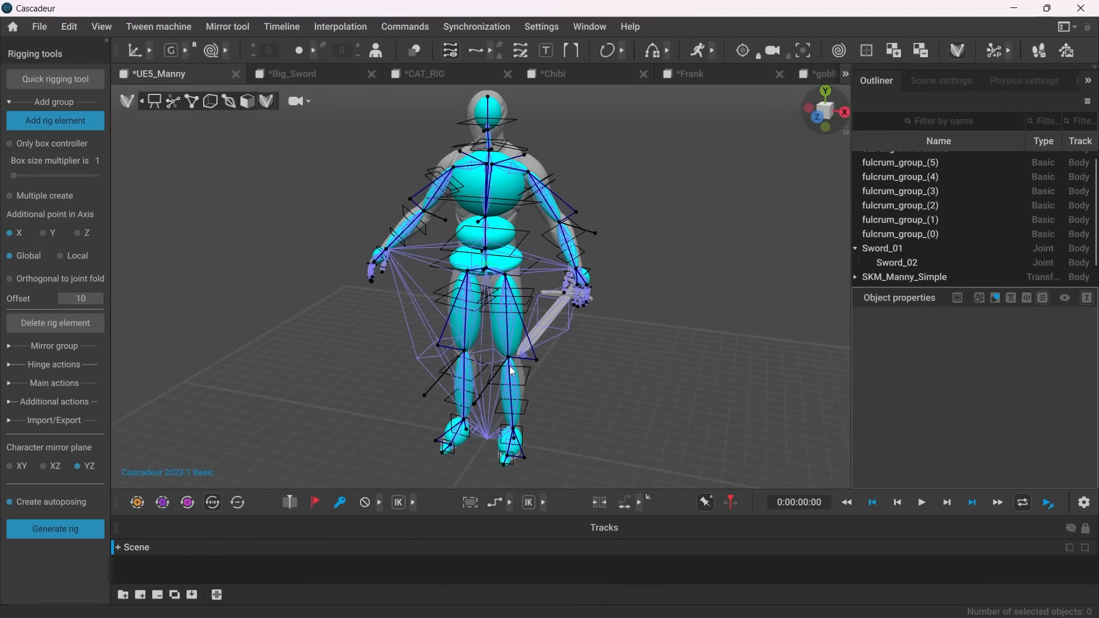
scroll(610, 378, "up", 1)
left_click(56, 79)
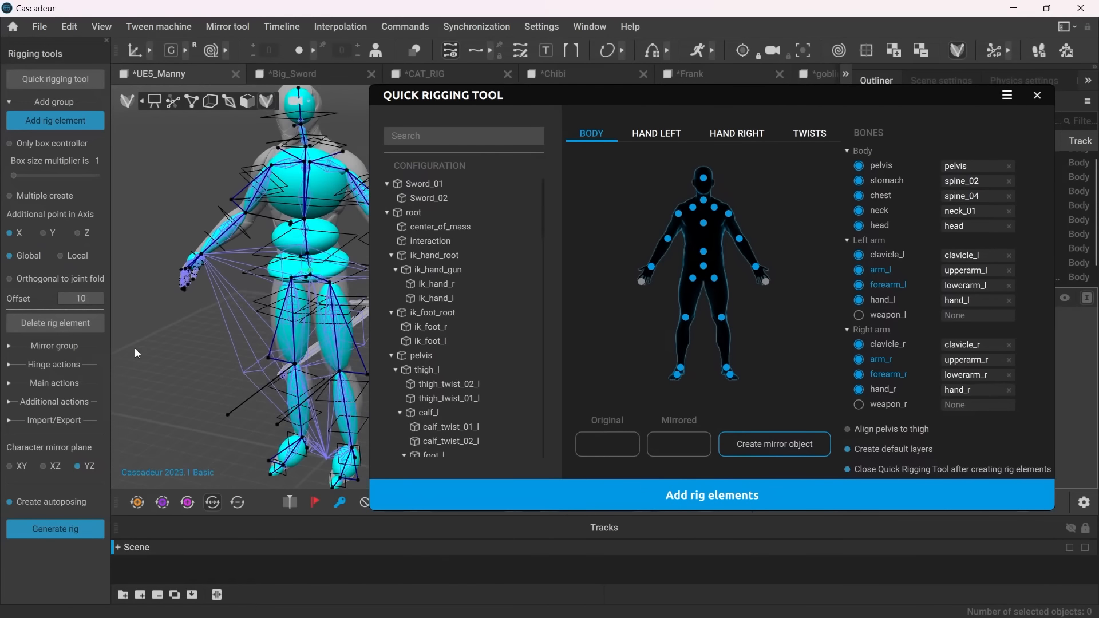
right_click_drag(137, 353, 189, 344)
left_click_drag(424, 183, 768, 280)
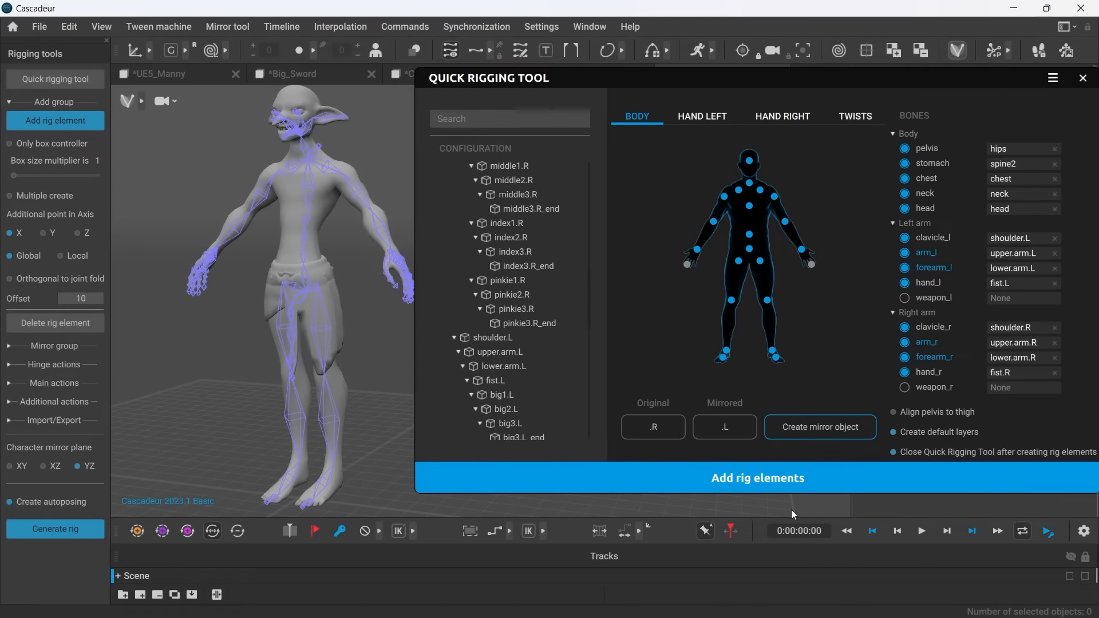
Step: Add the goblin's rig elements from its joint mapping, then leave rig mode with the rig generated
left_click(750, 492)
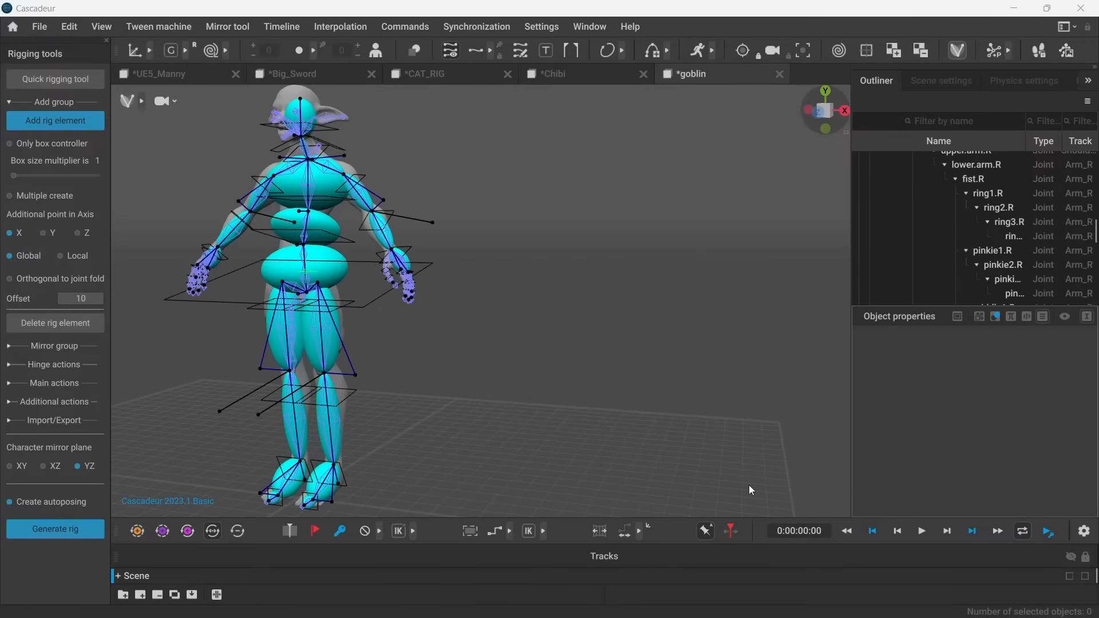
middle_click_drag(421, 383, 623, 385)
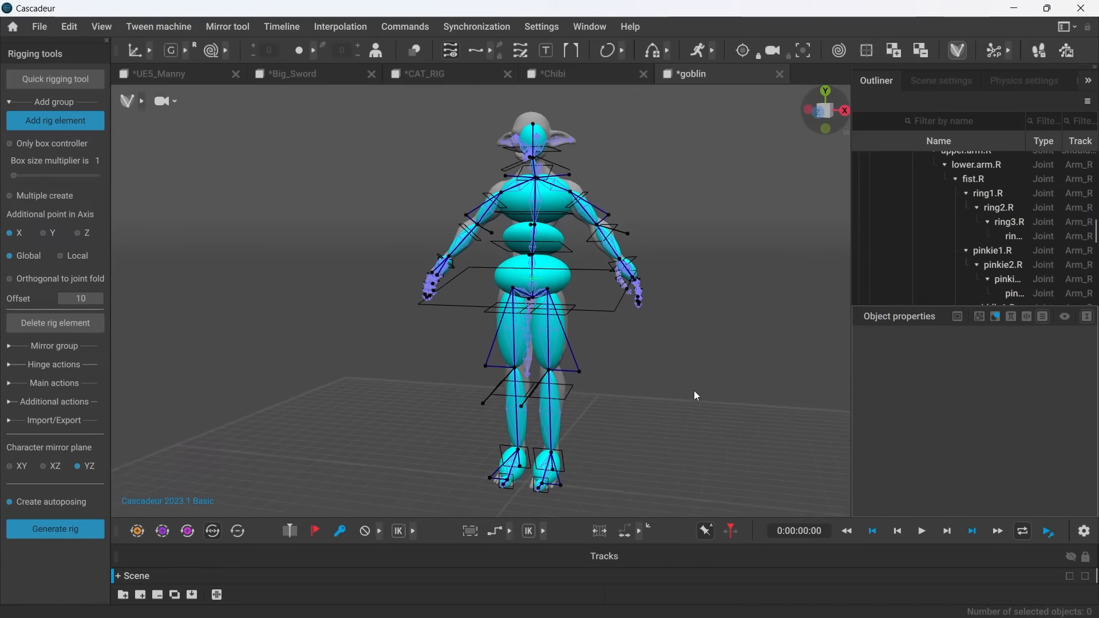
mouse_move(628, 399)
right_mouse_down()
mouse_move(716, 394)
mouse_move(570, 403)
mouse_move(610, 396)
right_mouse_up()
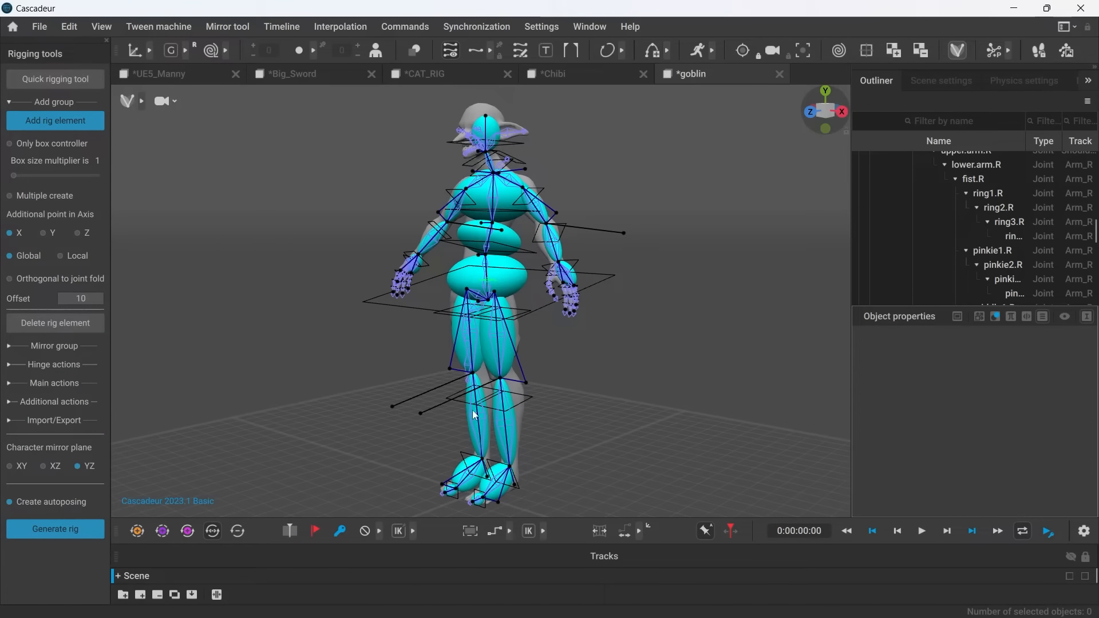
left_click(963, 53)
Step: Pose the goblin by moving its left foot controller in autoposing mode
left_click(33, 104)
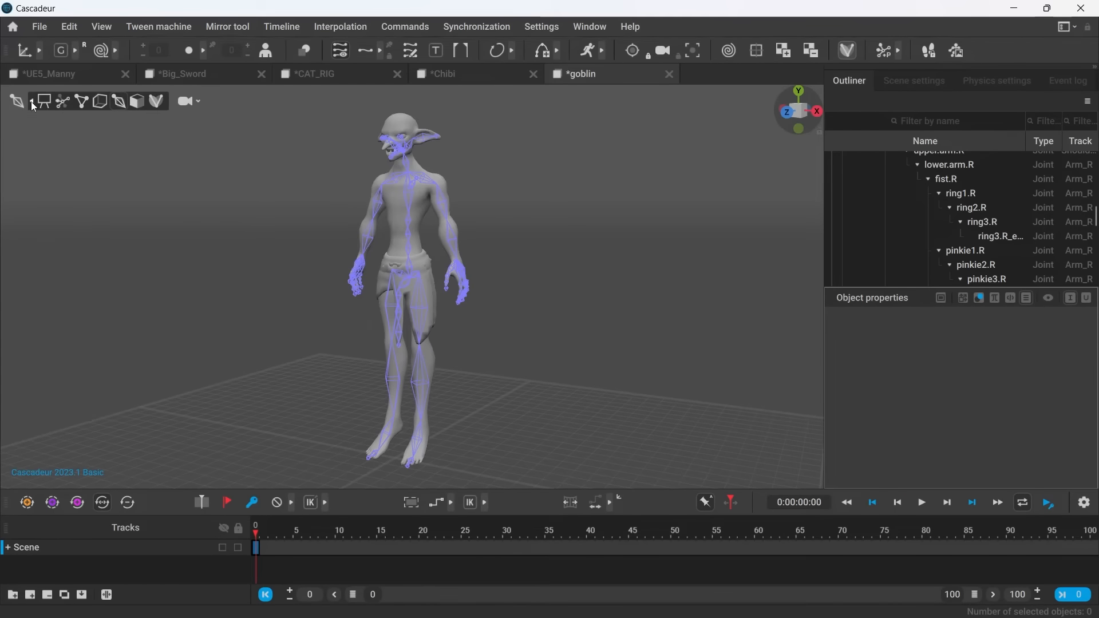
left_click(63, 104)
right_click_drag(259, 375, 395, 379)
left_click(422, 417)
left_click_drag(422, 417, 443, 440)
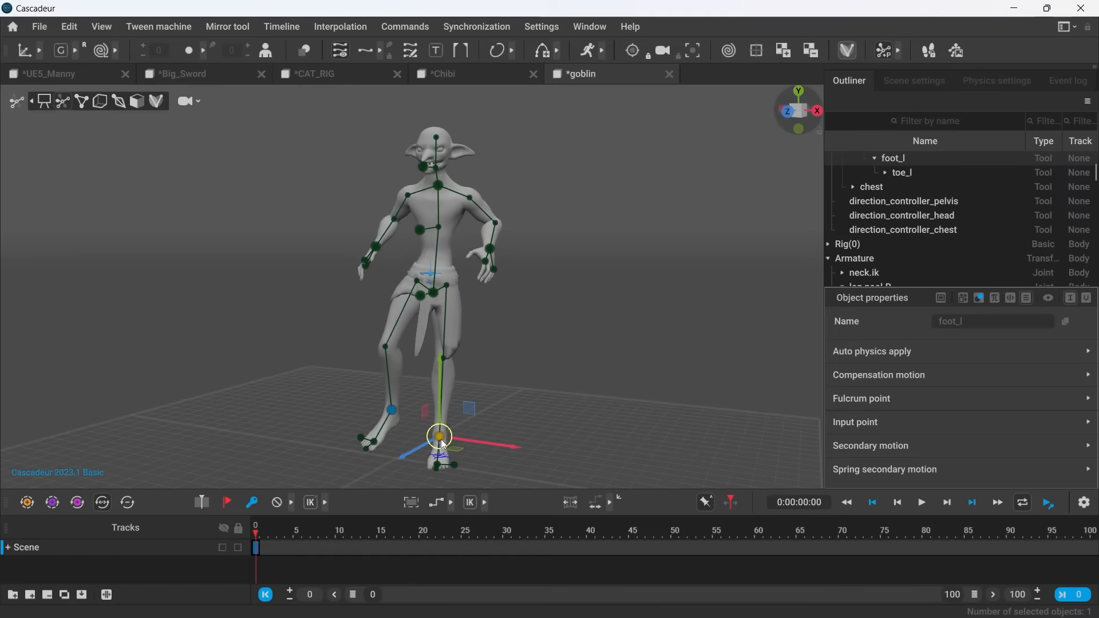
Step: Reposition the goblin's right ankle point in point controller mode
left_click(293, 360)
left_click(84, 103)
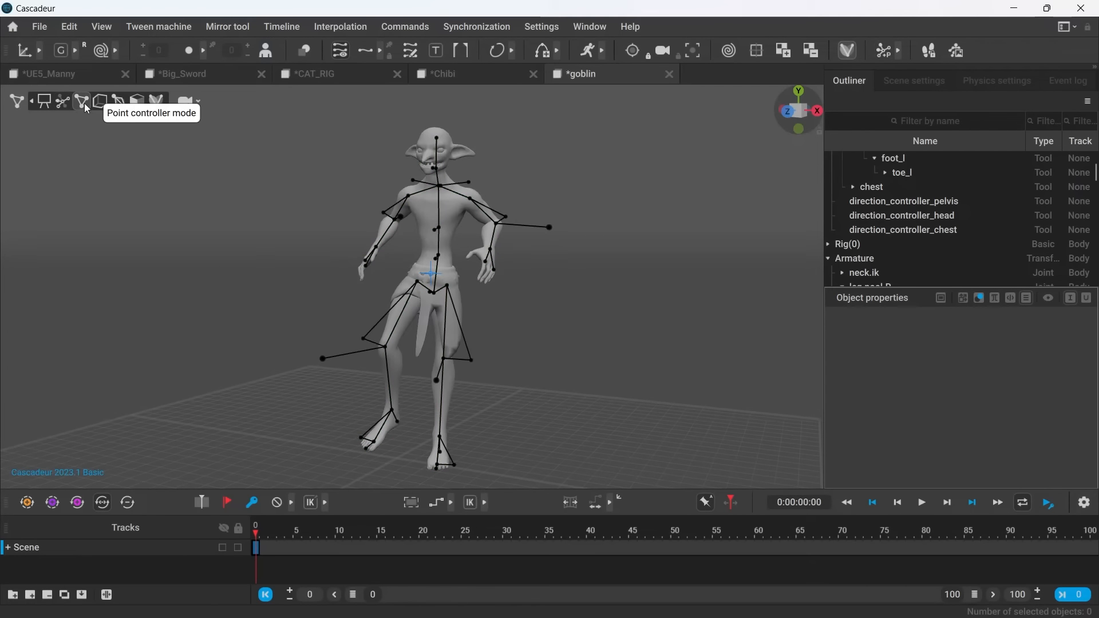
left_click(393, 407)
mouse_move(394, 379)
left_mouse_down()
mouse_move(394, 415)
mouse_move(395, 341)
mouse_move(394, 366)
left_mouse_up()
mouse_move(414, 406)
left_mouse_down()
mouse_move(439, 409)
mouse_move(420, 402)
left_mouse_up()
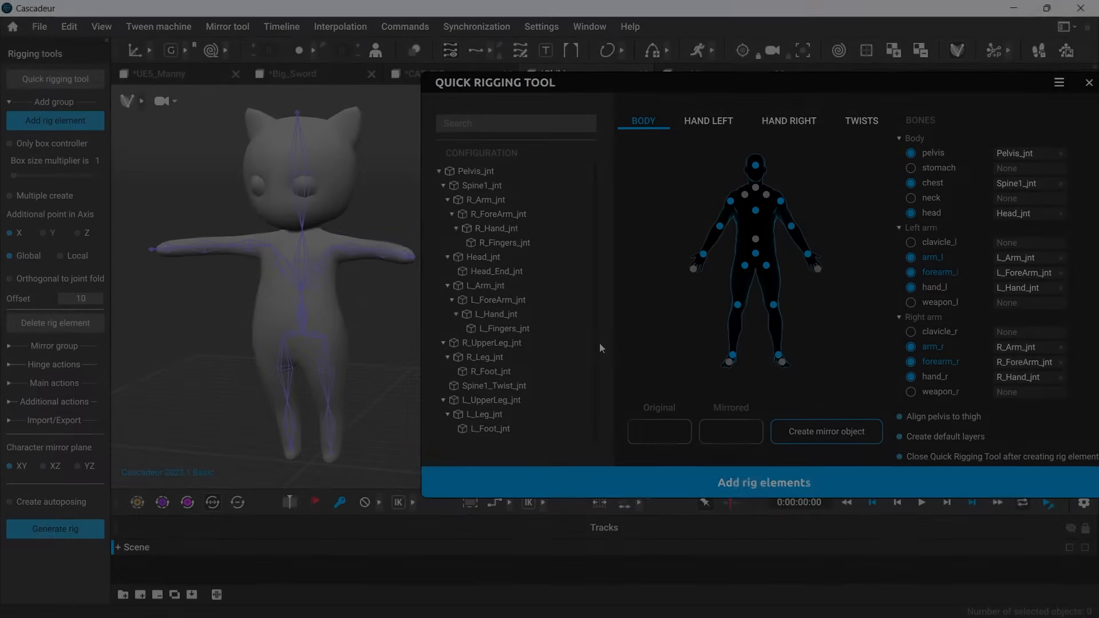
Step: Add the Chibi character's rig elements and generate its rig
left_click(739, 481)
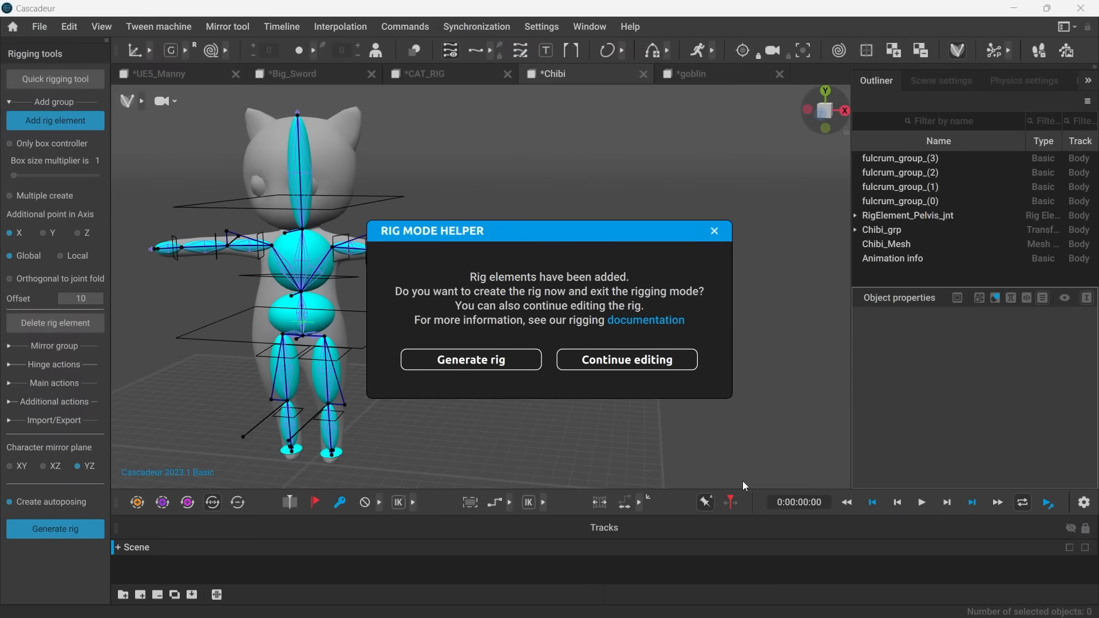
left_click(429, 362)
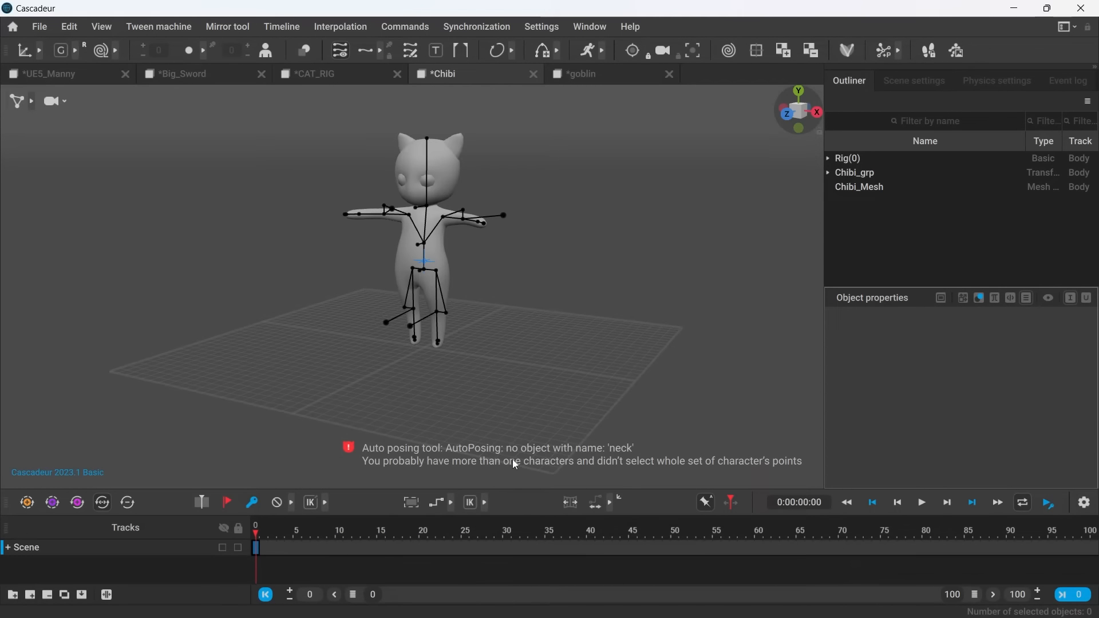
scroll(390, 238, "up", 3)
middle_click_drag(367, 236, 401, 343)
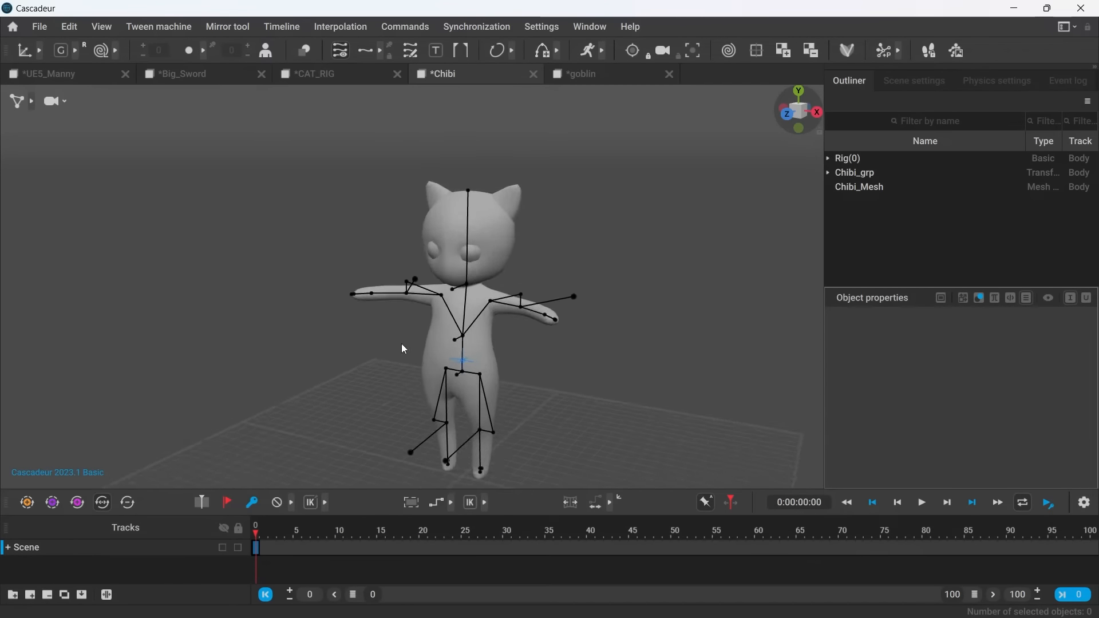
Step: Rotate the Chibi character's right arm downward with its point controllers and select the head's additional point
scroll(408, 326, "up", 2)
double_click(421, 262)
key("e")
mouse_move(455, 226)
left_mouse_down()
mouse_move(468, 251)
mouse_move(441, 211)
left_mouse_up()
left_click(546, 241)
double_click(353, 302)
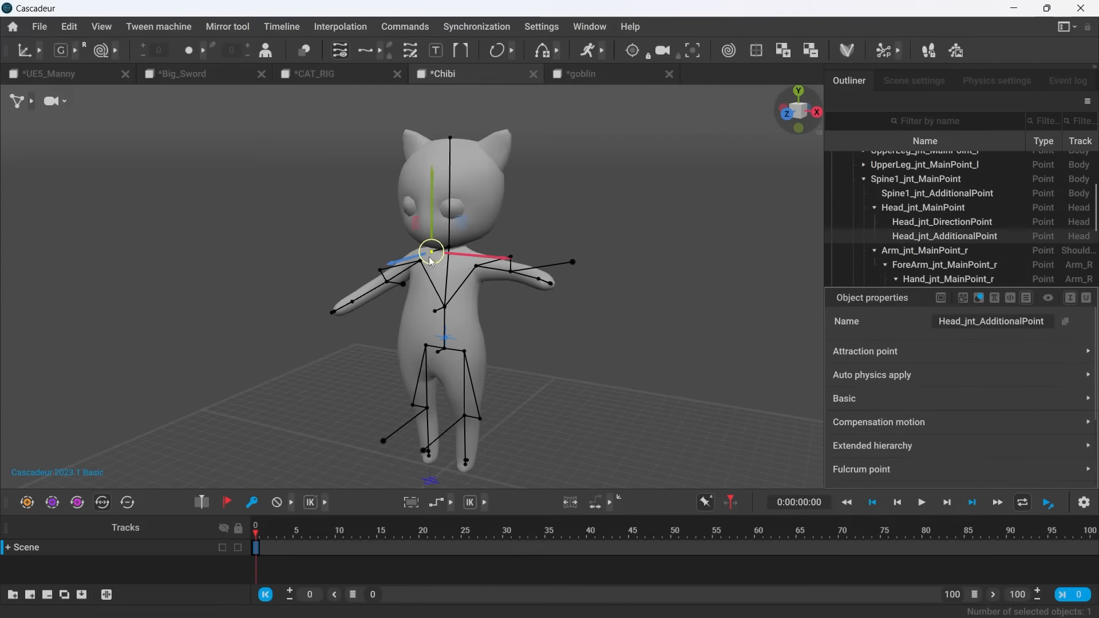
left_click(511, 342)
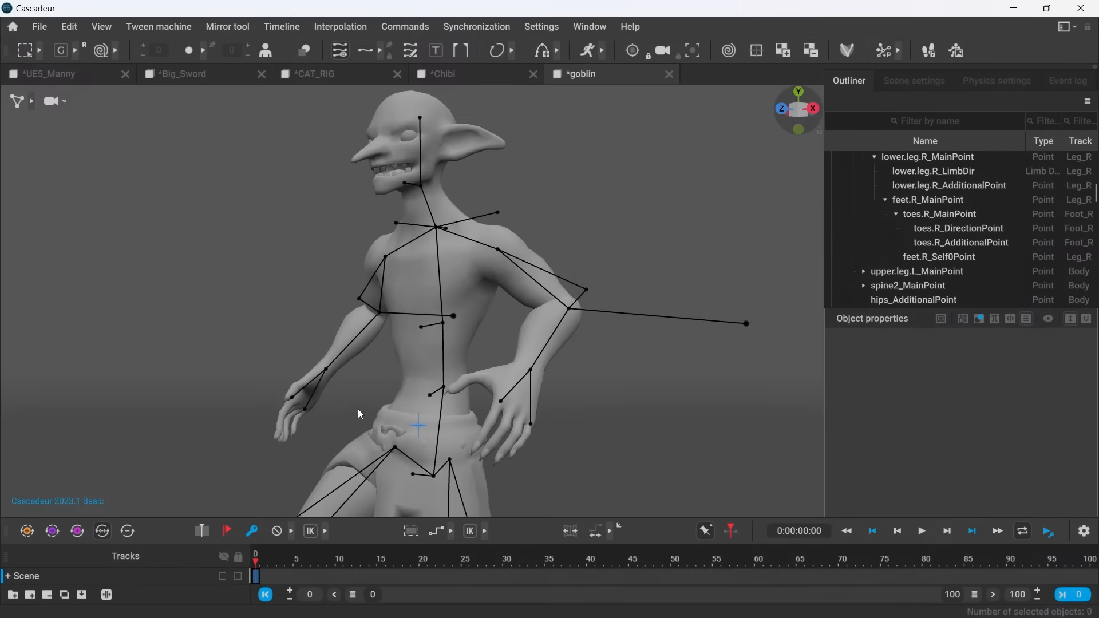
Step: Examine the additional points of the goblin's hips, spine, chest and head one by one
left_click(412, 475)
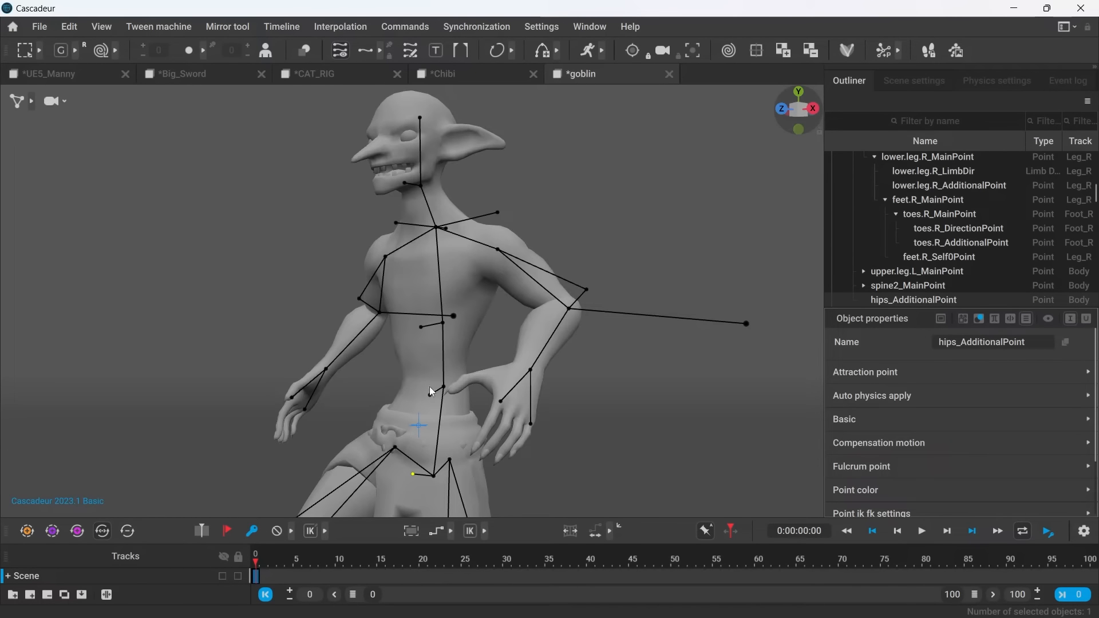
left_click(430, 395)
left_click(422, 327)
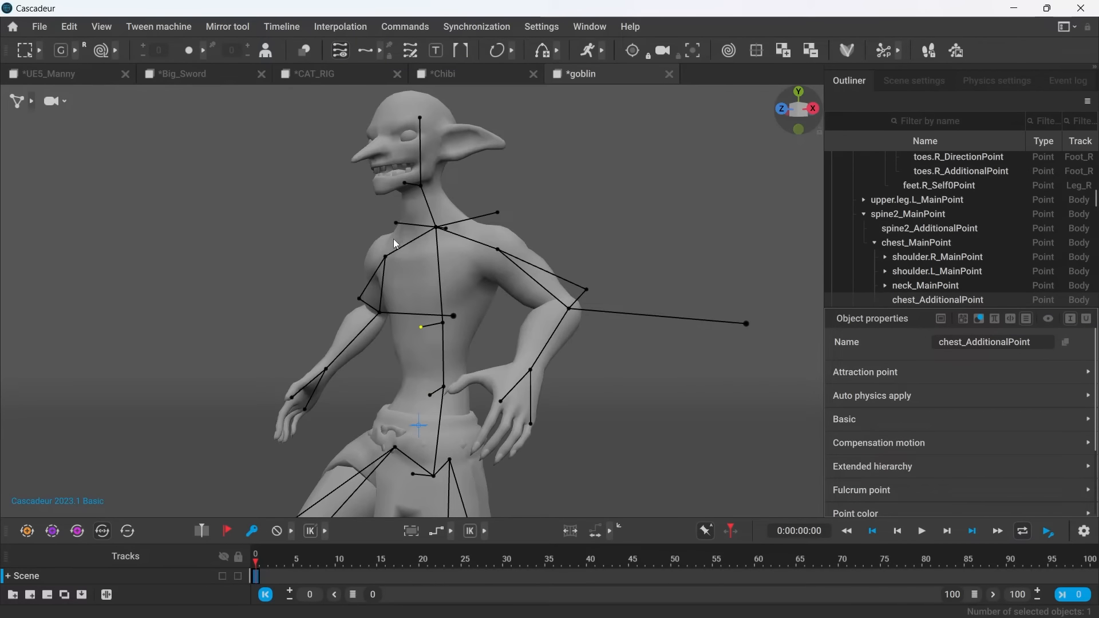
left_click(406, 184)
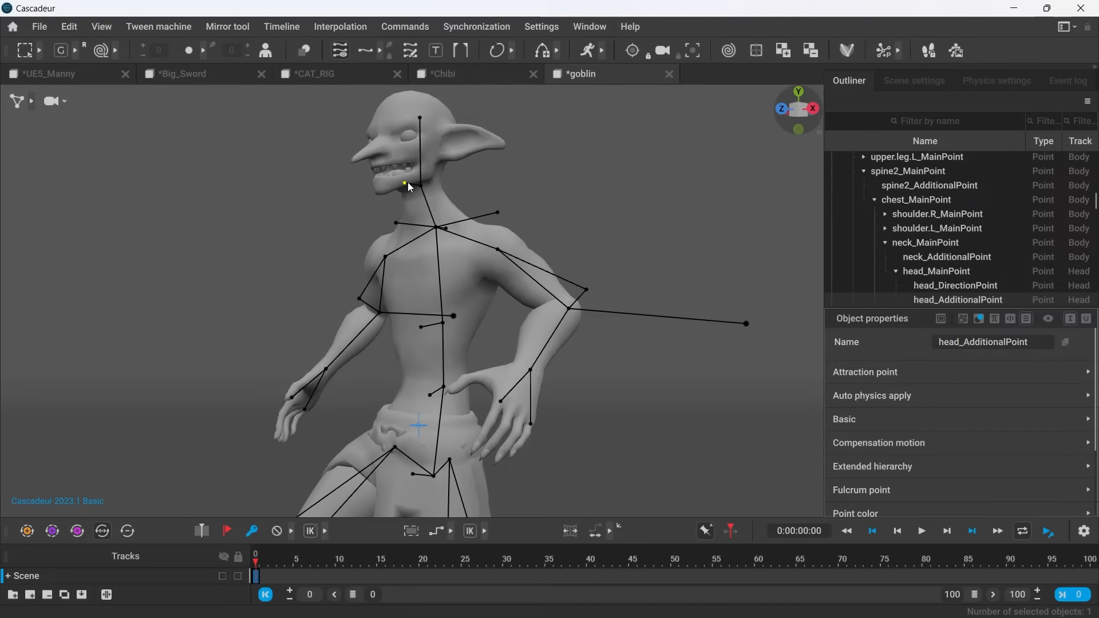
left_click(474, 155)
Step: Tilt the goblin's head downward in side view by moving the additional point under its jaw
right_click_drag(472, 153, 476, 245)
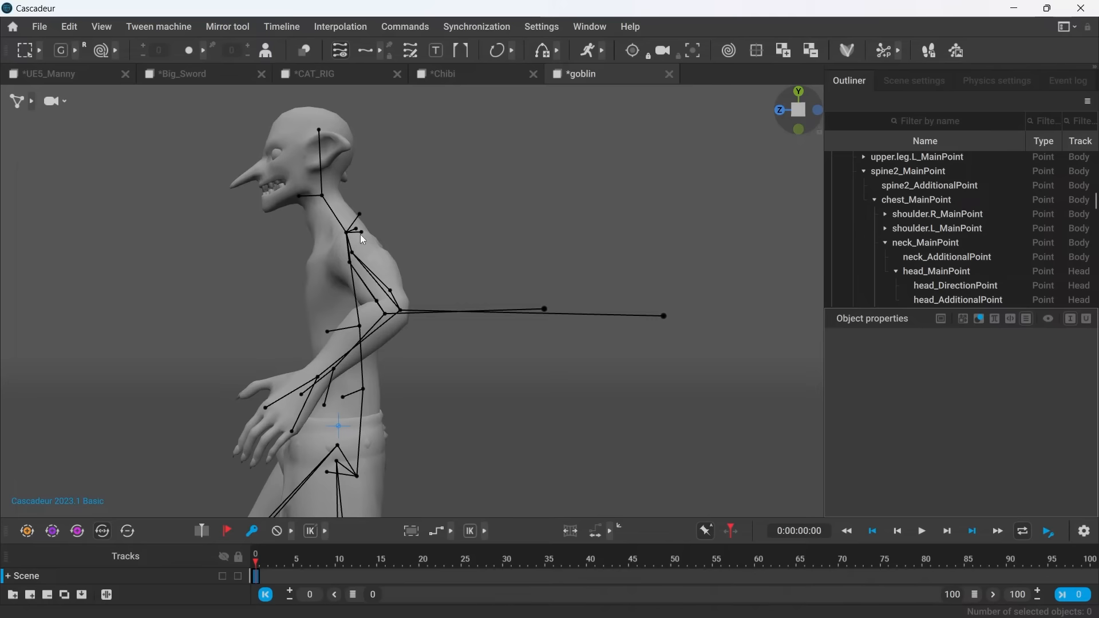
middle_click_drag(214, 205, 321, 318)
scroll(474, 344, "up", 3)
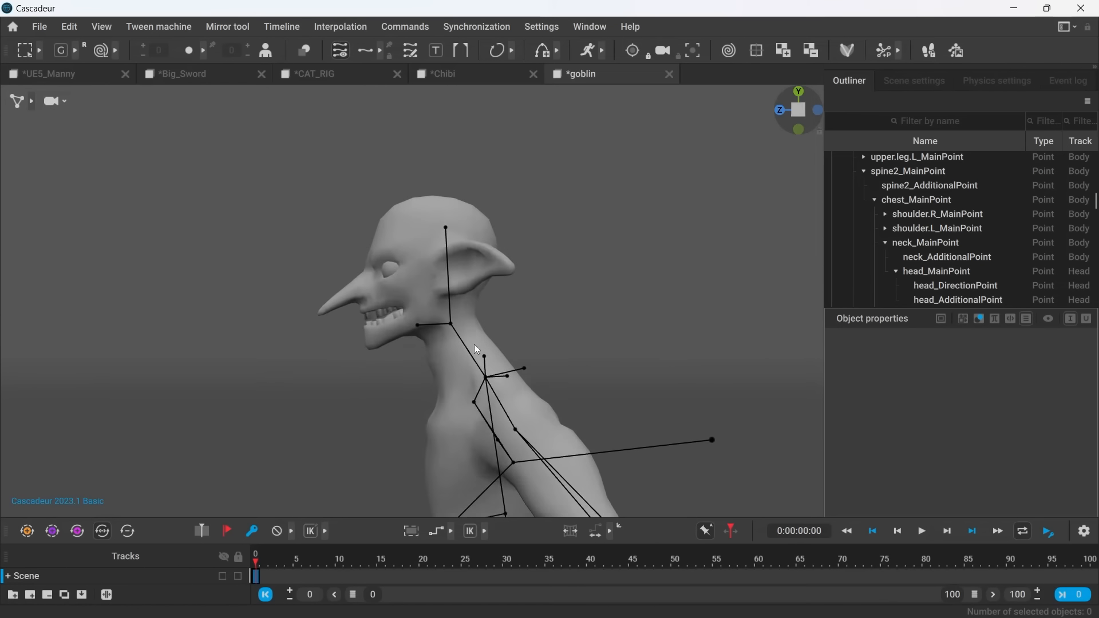
scroll(476, 345, "up", 3)
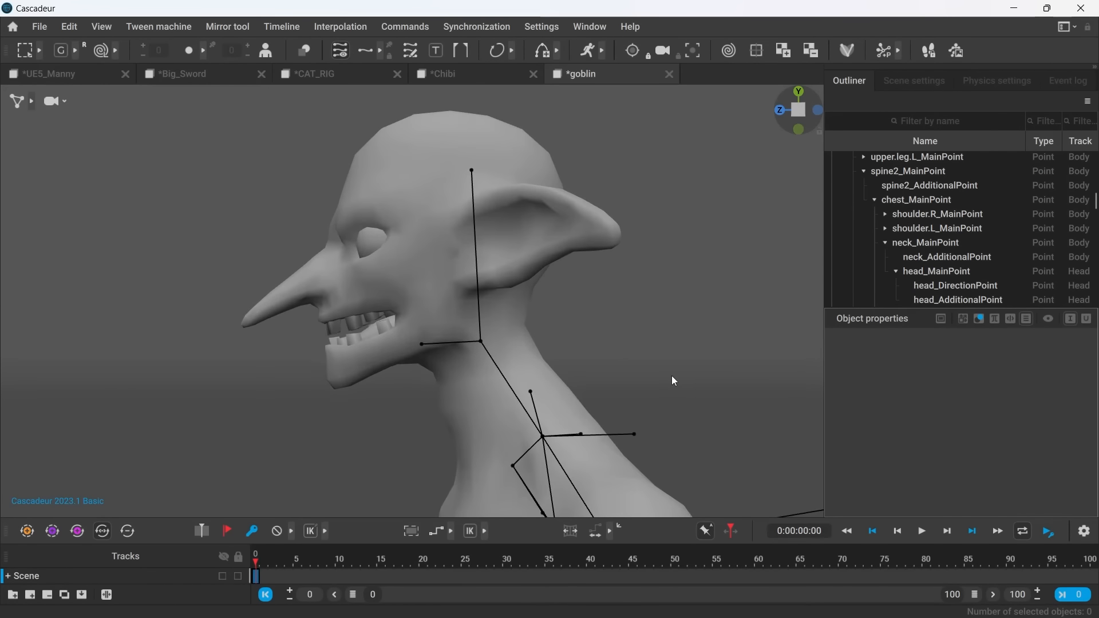
left_click(425, 344)
right_click_drag(412, 407, 466, 400)
left_click(443, 405)
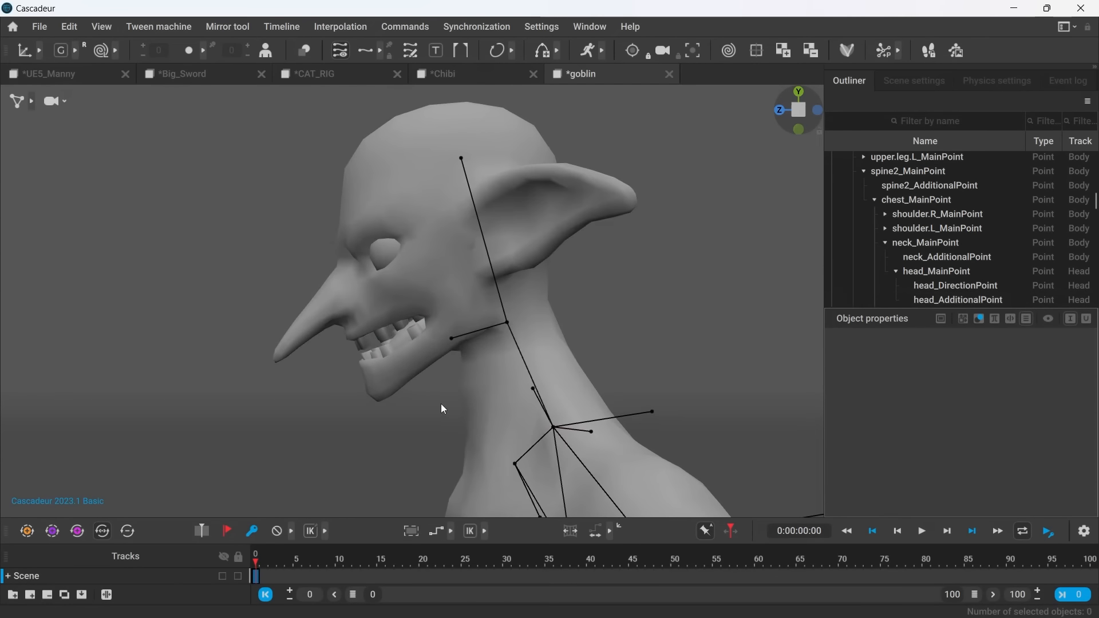
Step: Return the goblin to rig mode and move the head's additional point farther forward from the face
left_click(848, 55)
left_click(485, 364)
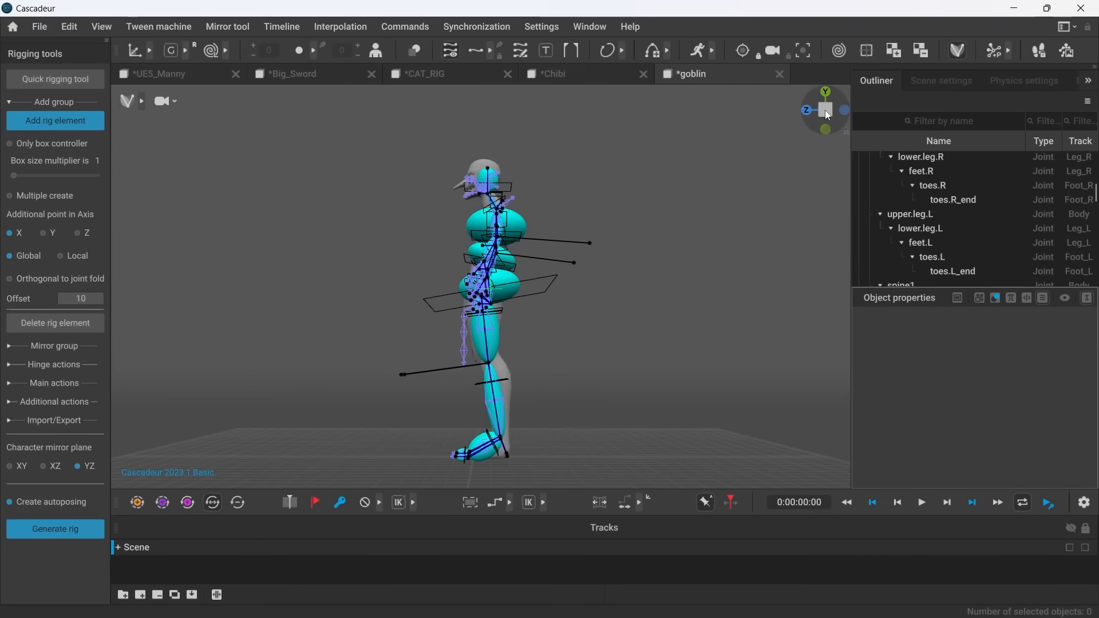
left_click(825, 111)
right_click_drag(595, 247, 784, 261, "alt")
middle_click_drag(603, 229, 592, 424, "alt")
right_click_drag(336, 353, 450, 308, "alt")
left_click(421, 270)
left_click_drag(382, 267, 238, 276)
left_click(262, 407)
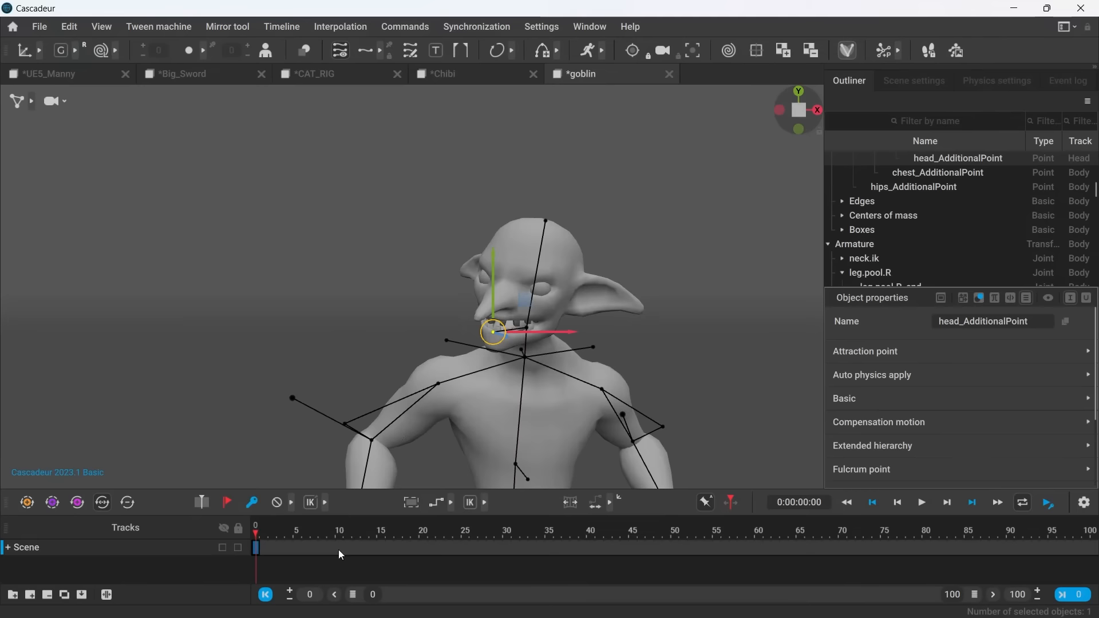
Step: Turn the goblin's head to its other side at frame 10 and change the interpolation of the interval from frame 0
left_click(339, 551)
left_click_drag(497, 336, 598, 348)
left_click(307, 549)
key("b")
Step: Scrub through frames 0 to 10 and examine the head's additional point trajectory from another angle
left_click_drag(261, 549, 339, 545)
left_click_drag(494, 437, 376, 425, "alt")
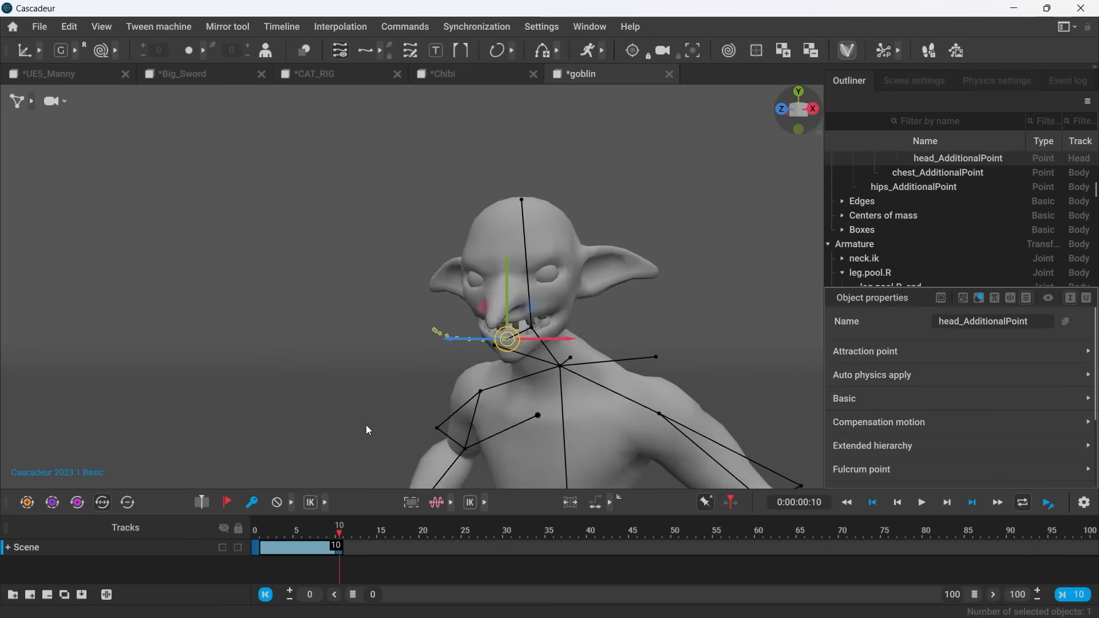
right_click_drag(377, 425, 561, 459, "alt")
key("q")
left_click_drag(267, 547, 297, 445)
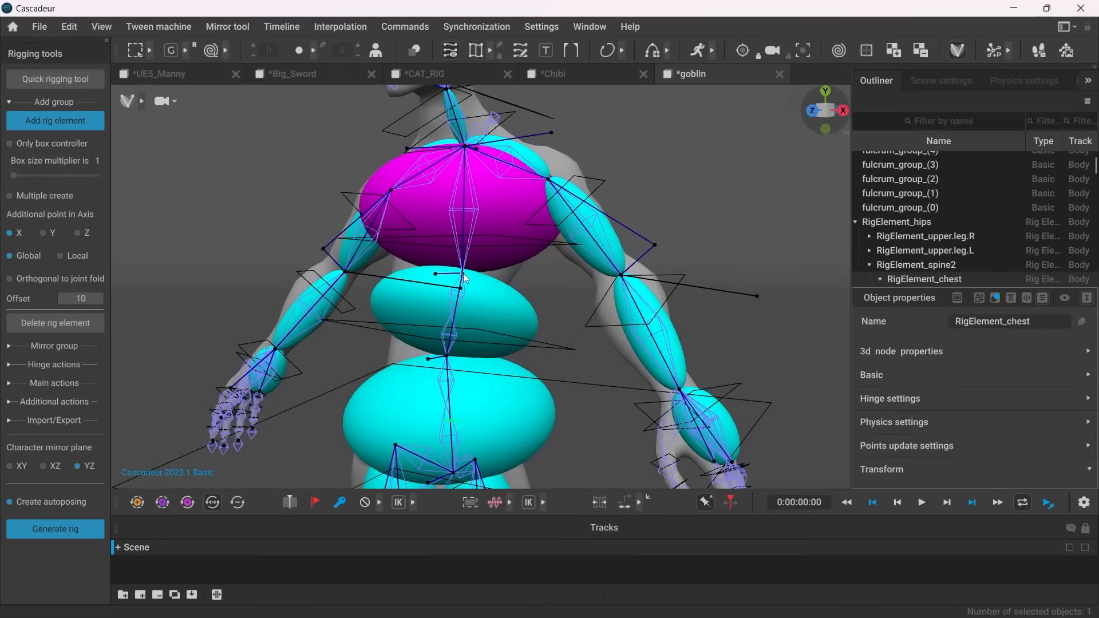
Step: Move the goblin's chest rig element upward along the spine
key("w")
left_click_drag(463, 229, 463, 156)
left_click(523, 269)
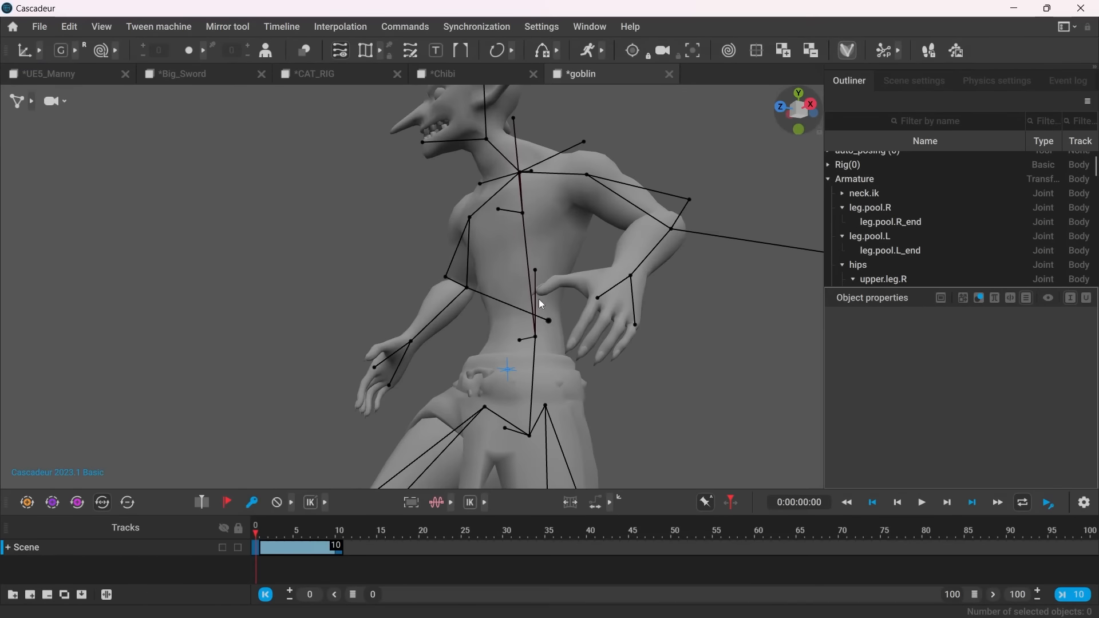
Step: Test how the goblin's torso bends by shifting the spine and chest points of the generated rig
left_click(553, 278)
mouse_move(553, 281)
left_mouse_down()
mouse_move(522, 261)
mouse_move(540, 275)
left_mouse_up()
mouse_move(527, 225)
left_mouse_down()
mouse_move(545, 220)
mouse_move(520, 227)
left_mouse_up()
left_click_drag(548, 343, 517, 342)
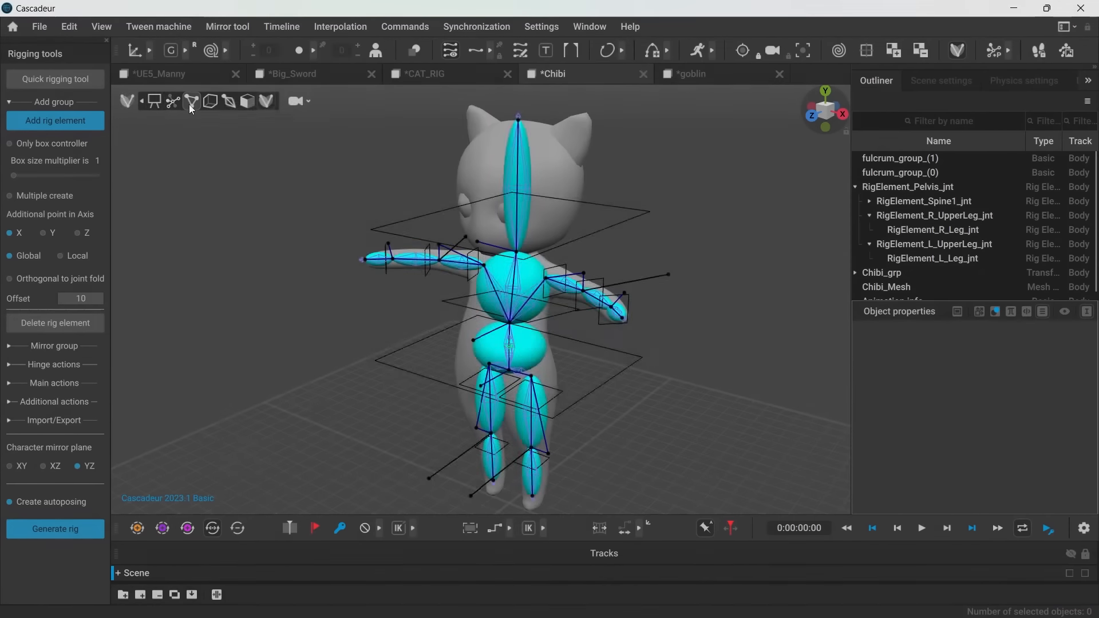
Step: Show only the point rig in the Chibi scene and inspect the additional point in front of the belly
left_click(190, 104)
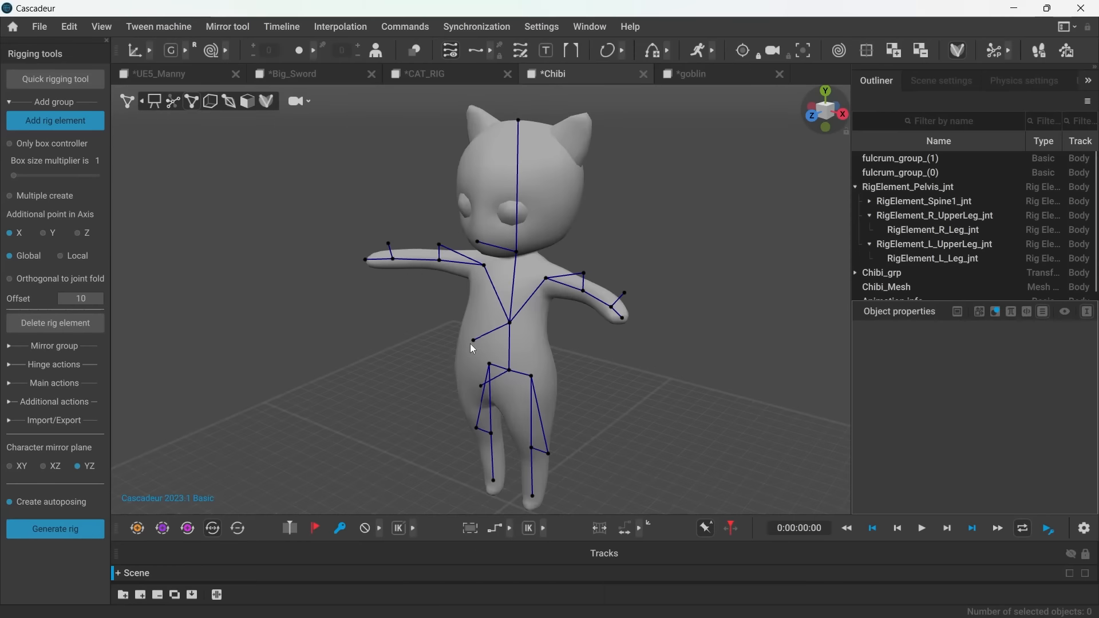
left_click(472, 346)
double_click(979, 337)
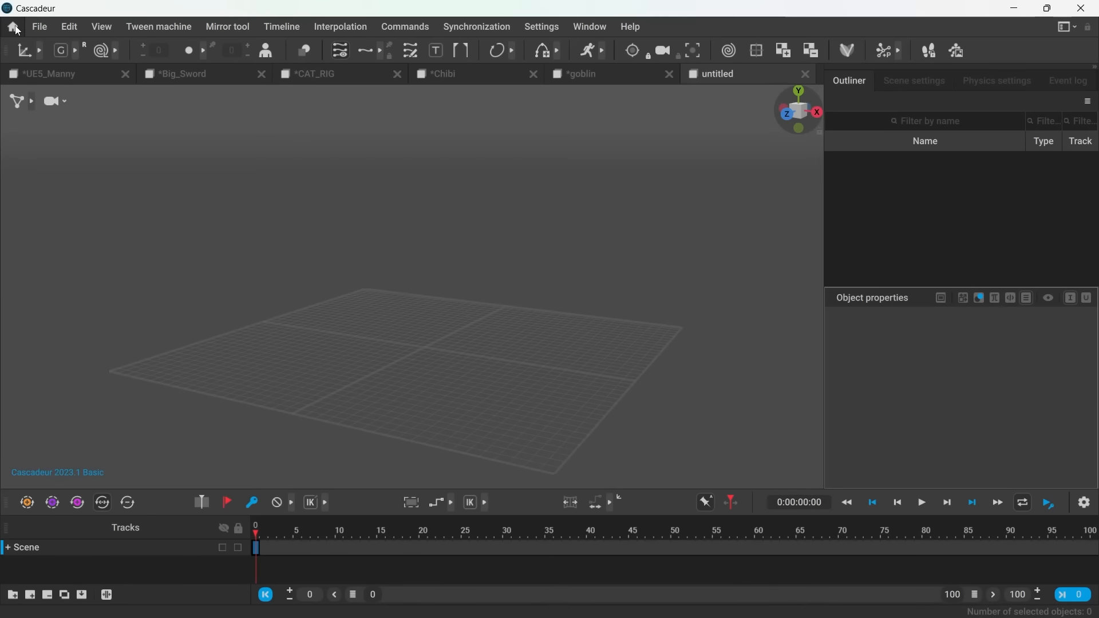
Step: Open the Standard Model Male sample and view the character up close
left_click(12, 27)
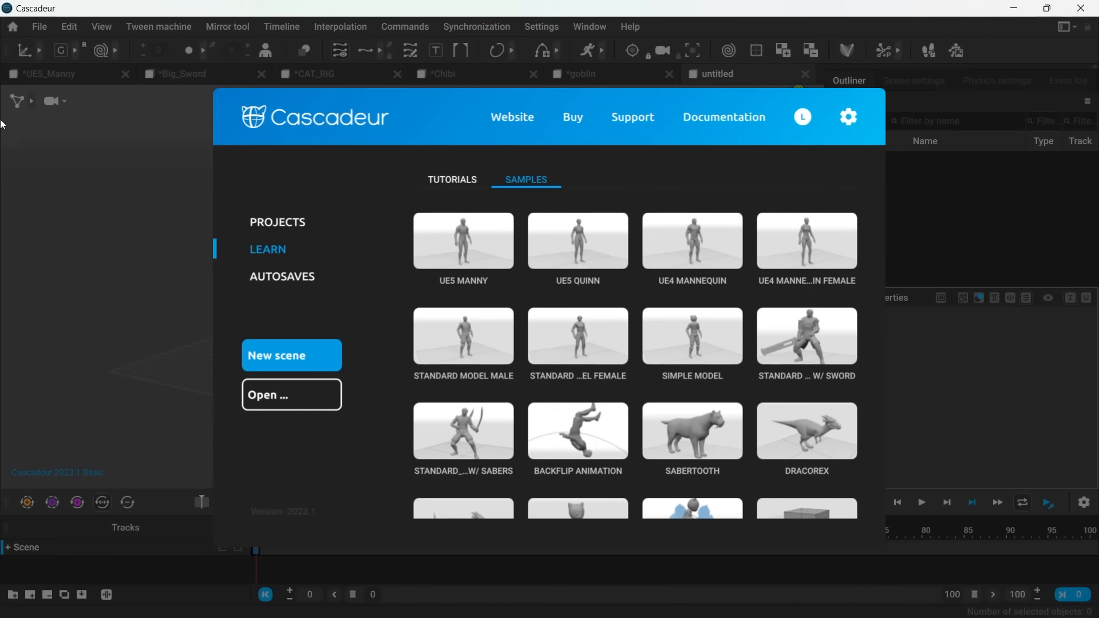
left_click(464, 347)
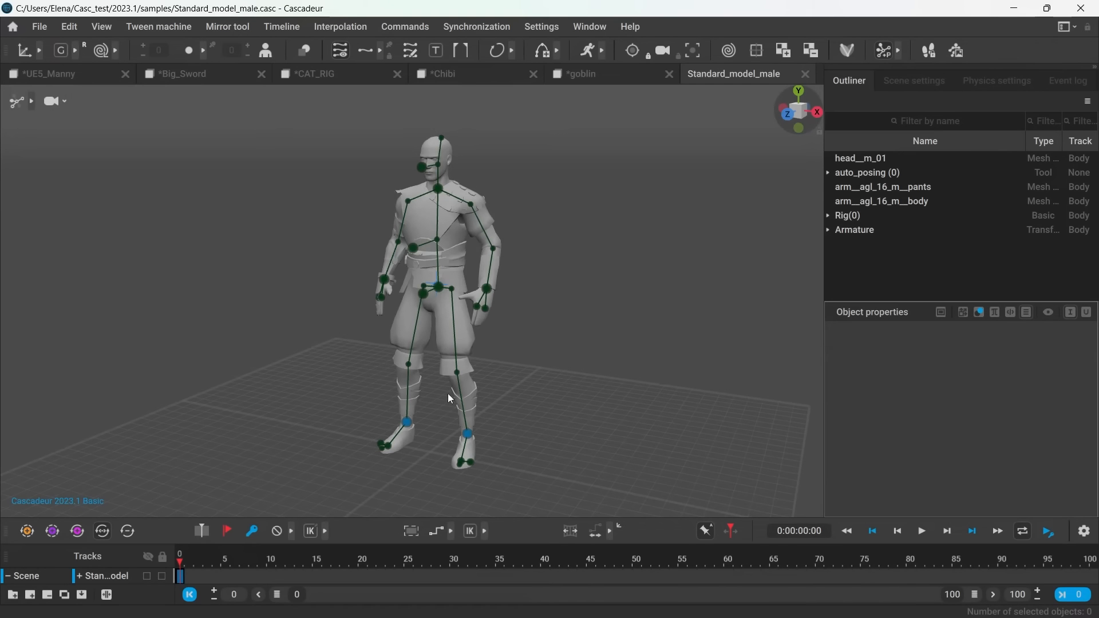
right_click_drag(380, 194, 699, 297)
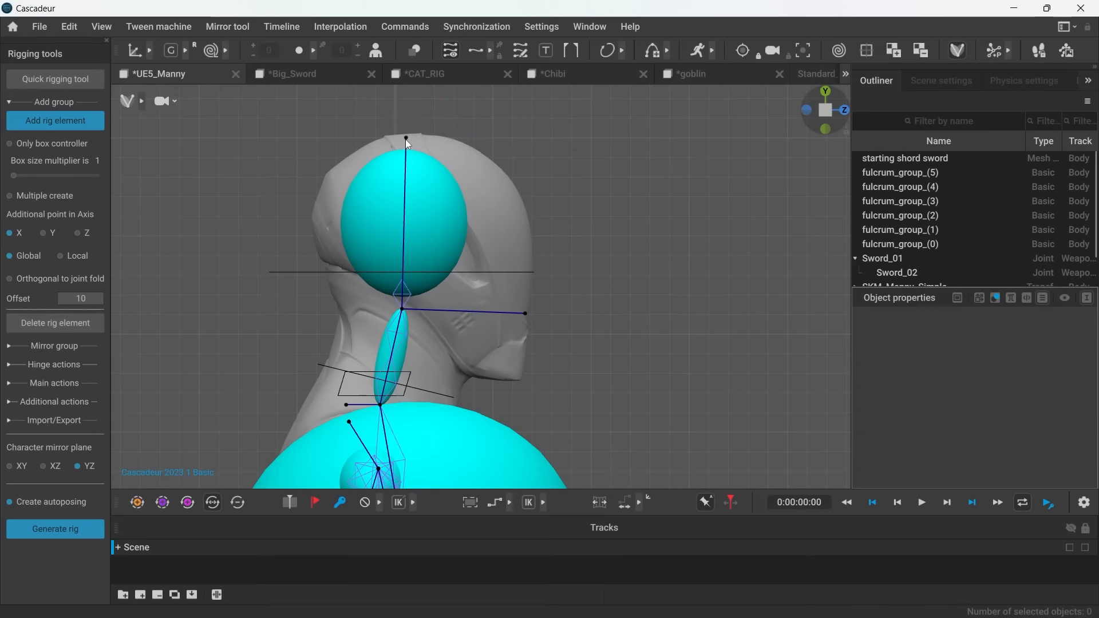
Step: In the UE5_Manny rig, move the head's direction point to the forehead and its additional point down to the chin
left_click(407, 139)
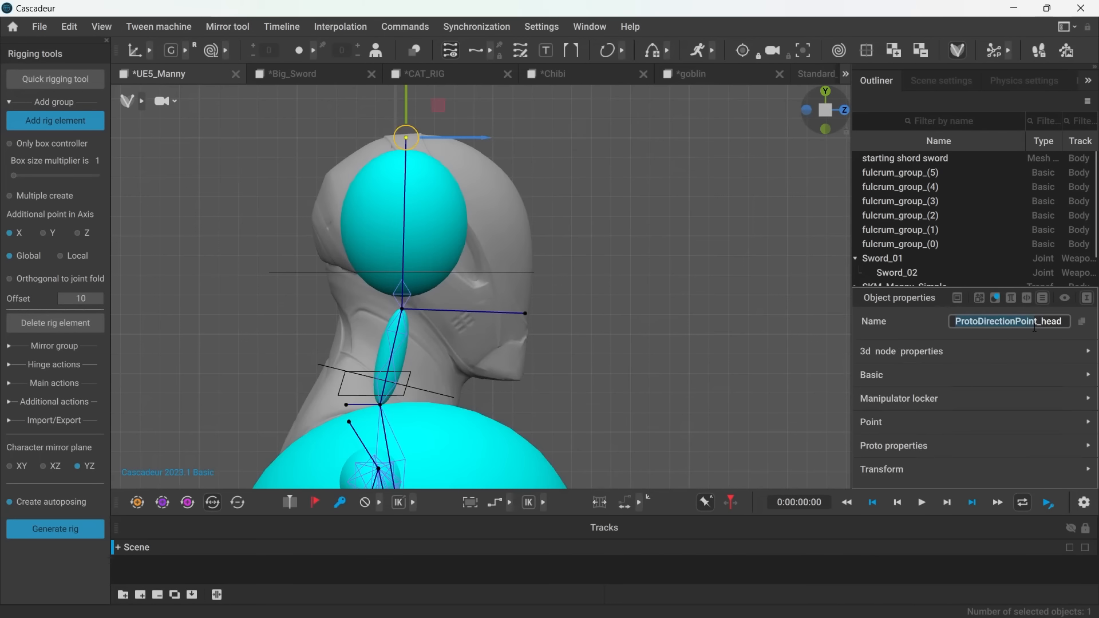
left_click(742, 299)
left_click_drag(407, 138, 532, 255)
left_click_drag(526, 313, 511, 384)
left_click(454, 296)
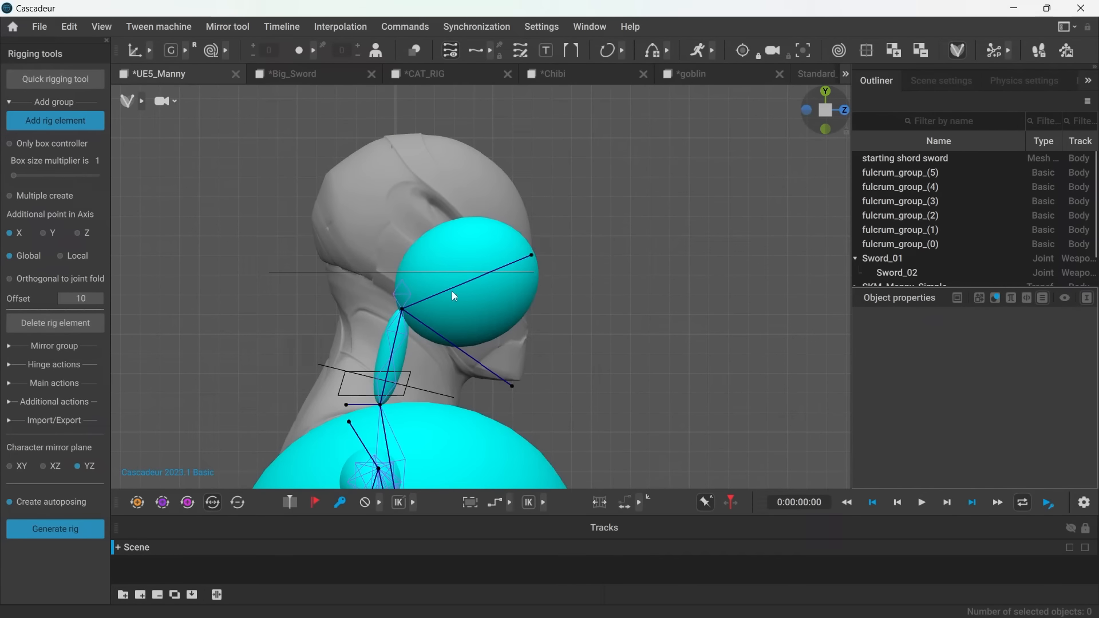
Step: Leave rig mode and test Manny's head tilt by moving the control point in front of the face
left_click(960, 51)
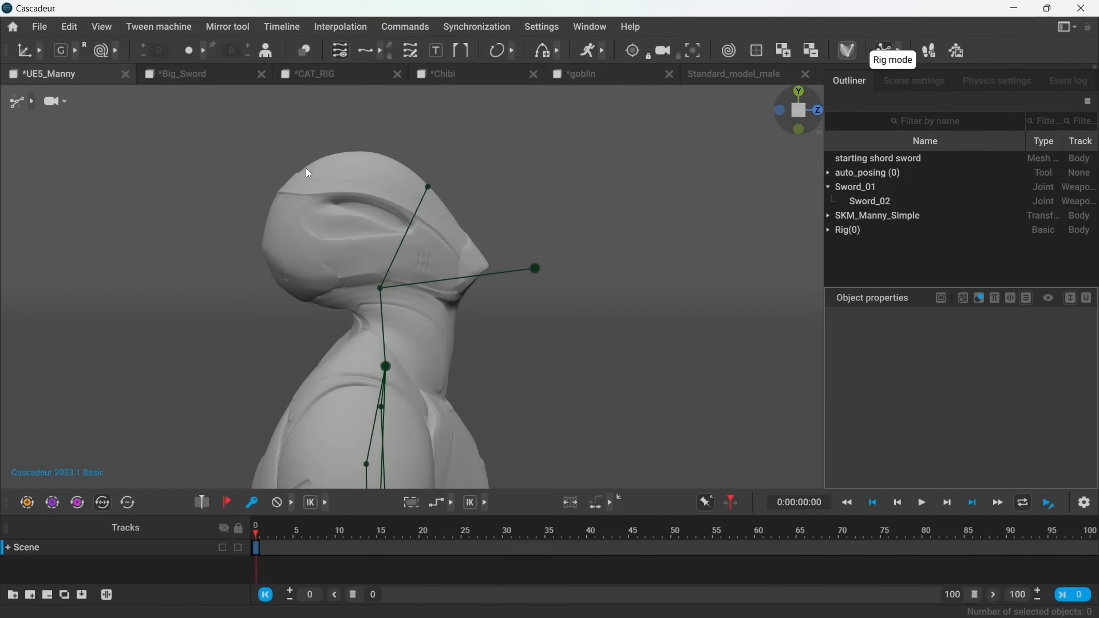
left_click(538, 271)
left_click_drag(538, 271, 554, 245)
left_click(618, 349)
Step: Switch to the Standard_model_male scene and inspect the head's direction point above the skull
left_click(719, 74)
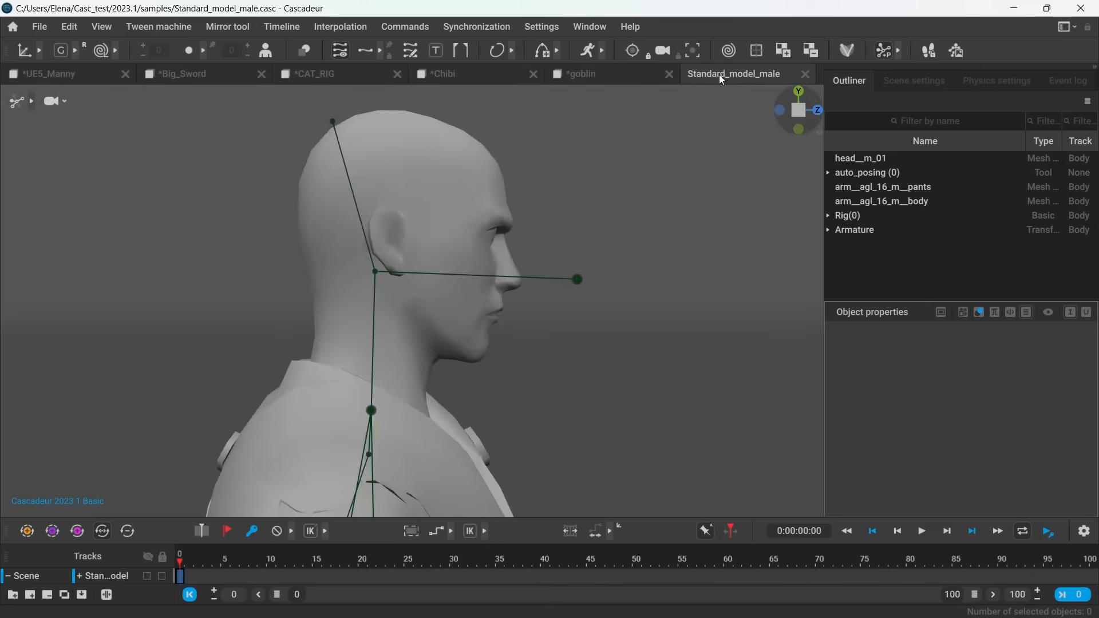
left_click(351, 136)
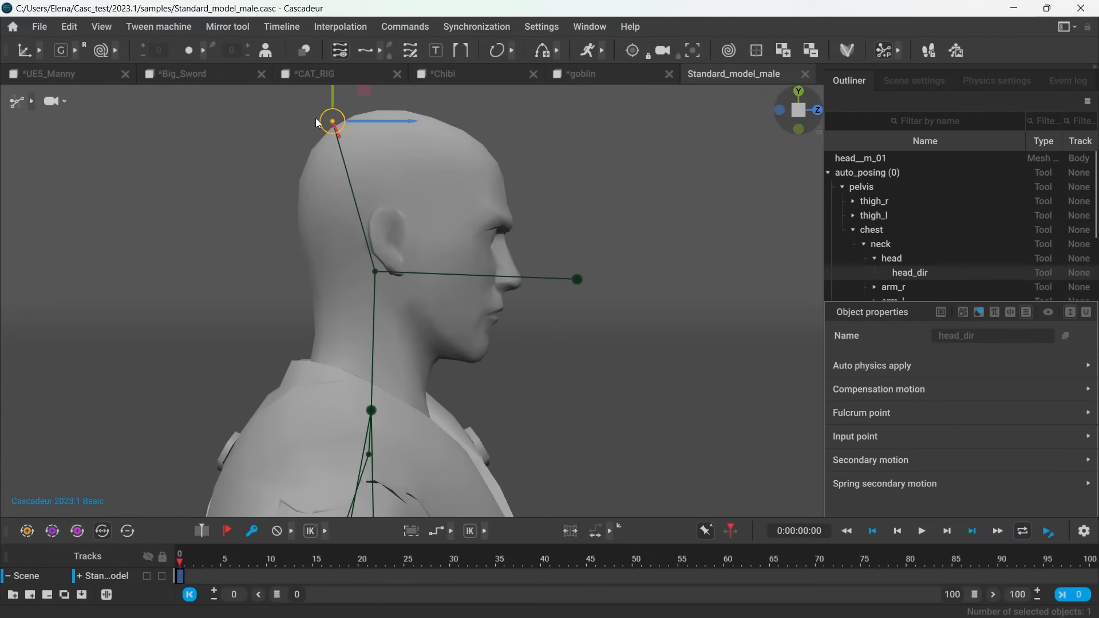
left_click(386, 162)
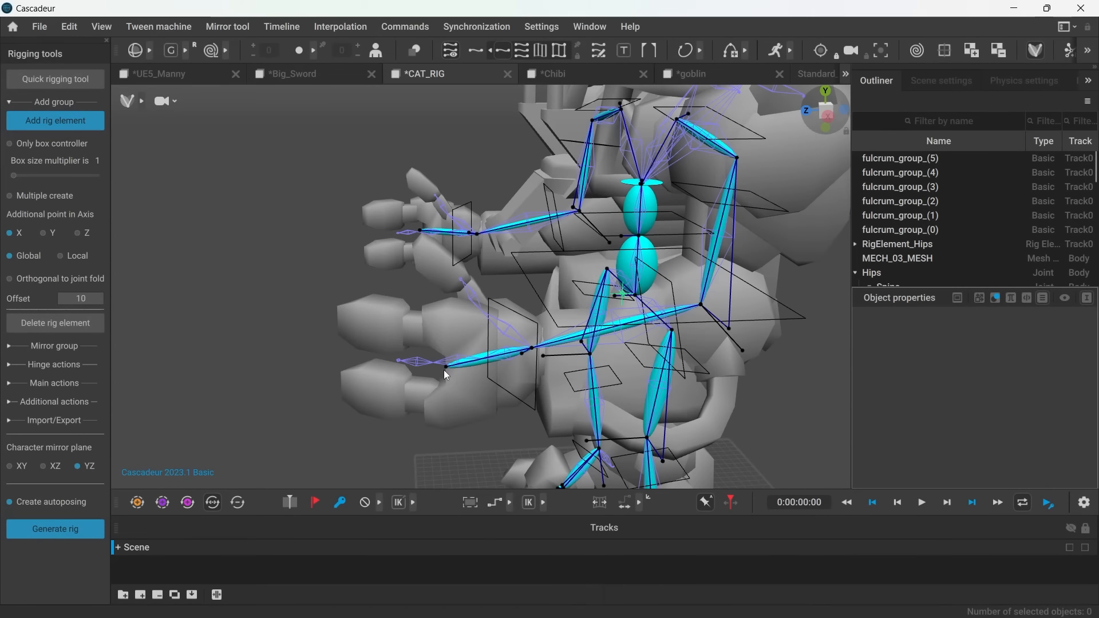
Step: In the CAT_RIG scene, lower the left hand's direction point and move its additional point forward toward the upper finger in side view
left_click(447, 367)
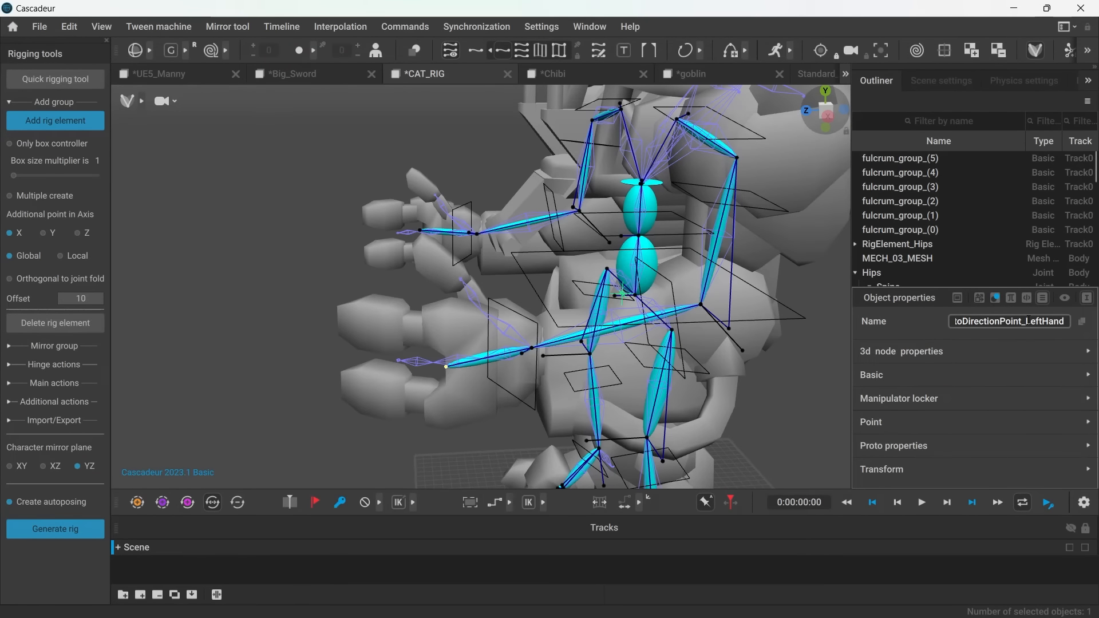
left_click(826, 107)
key("w")
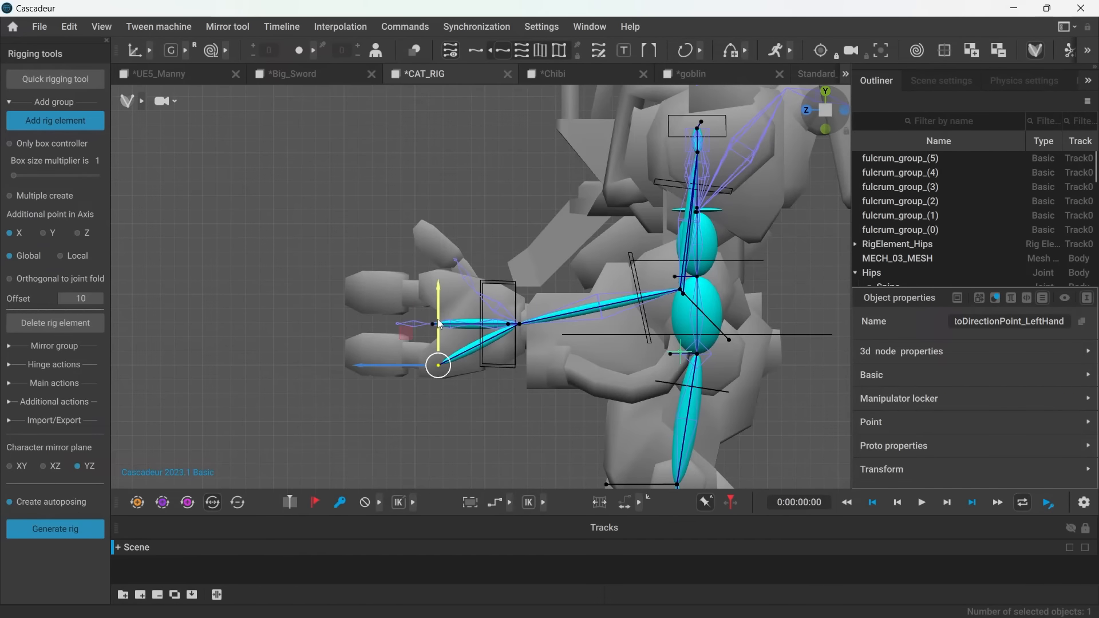
left_click(501, 417)
left_click(511, 325)
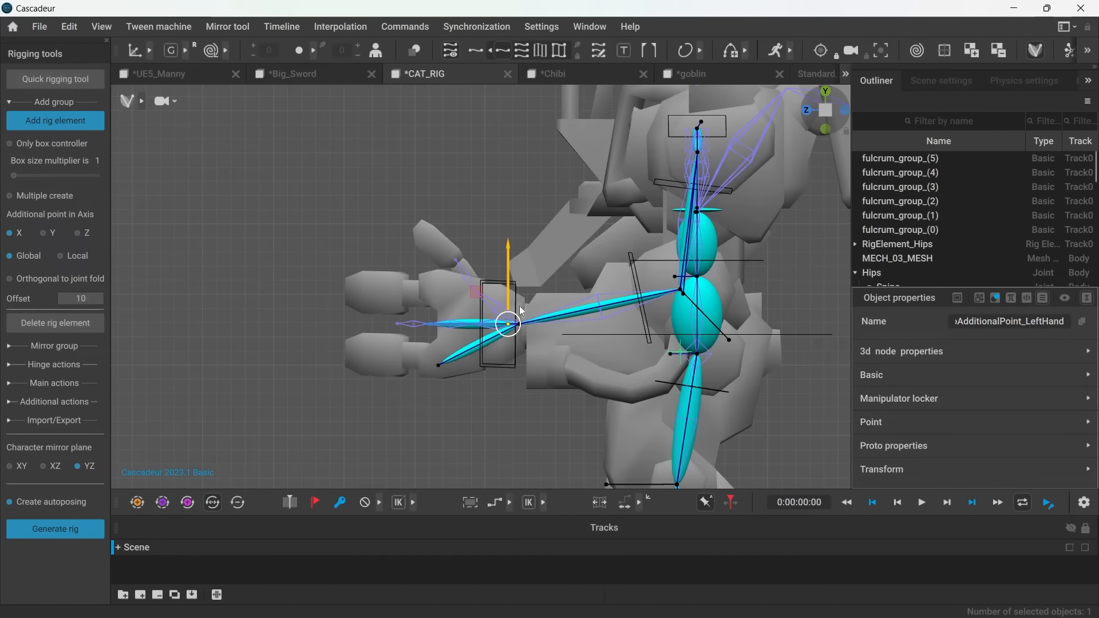
left_click_drag(505, 319, 411, 296)
left_click(452, 424)
Step: Select the three points of the mech's left hand and rotate the hand to test the generated rig
left_click_drag(454, 425, 454, 465, "alt")
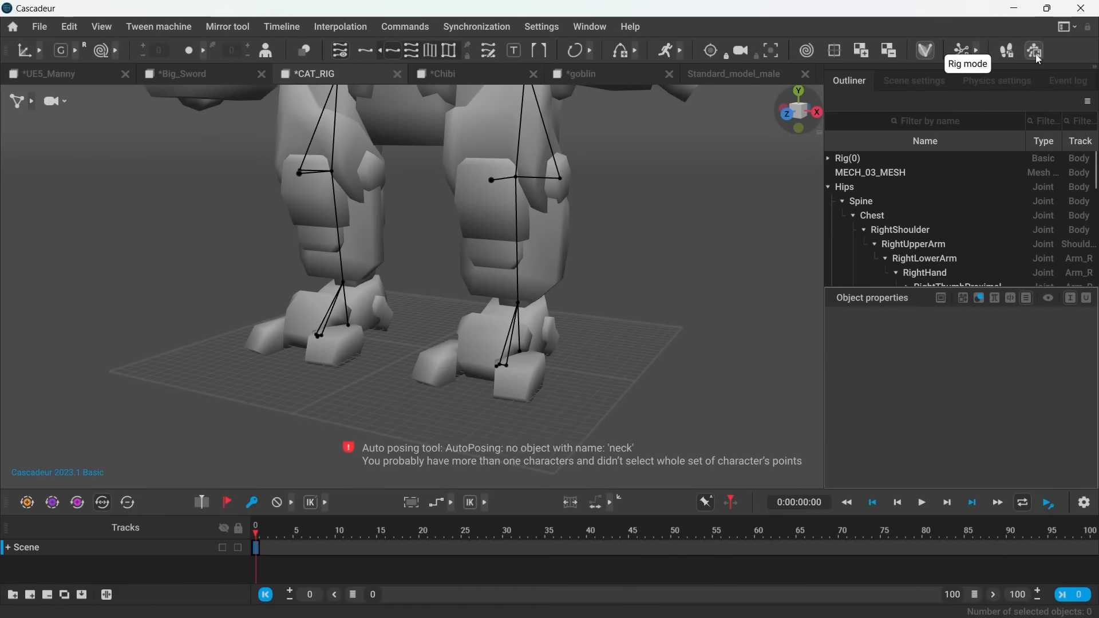
middle_click_drag(605, 216, 588, 400, "alt")
left_click_drag(589, 400, 433, 357, "alt")
middle_click_drag(432, 355, 594, 389, "alt")
double_click(427, 336)
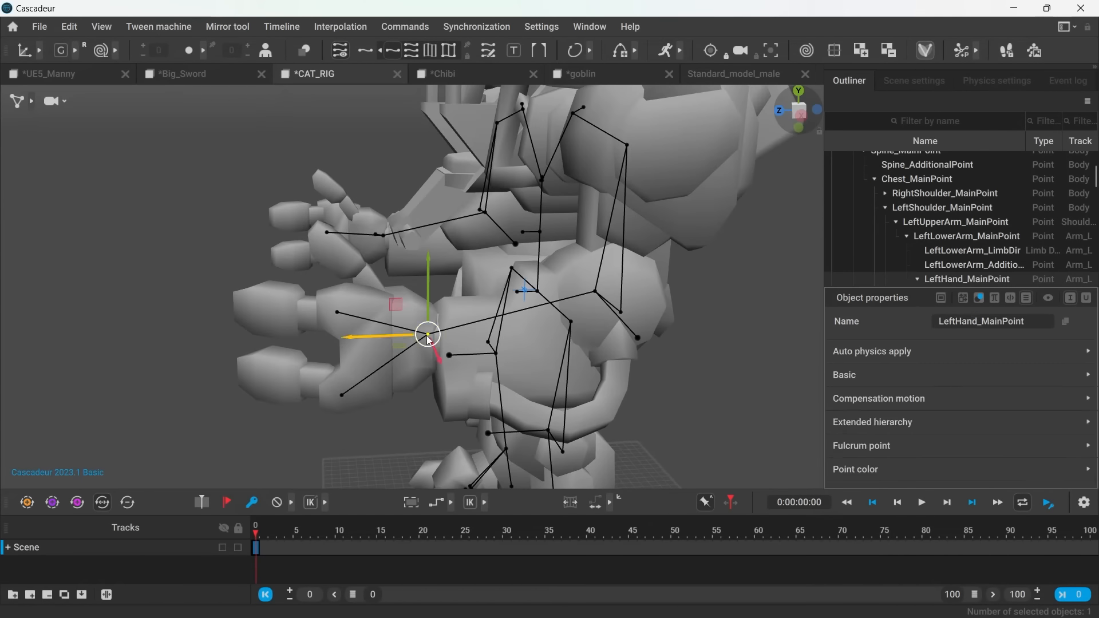
key("e")
left_click_drag(436, 396, 343, 336)
left_click_drag(377, 301, 476, 324)
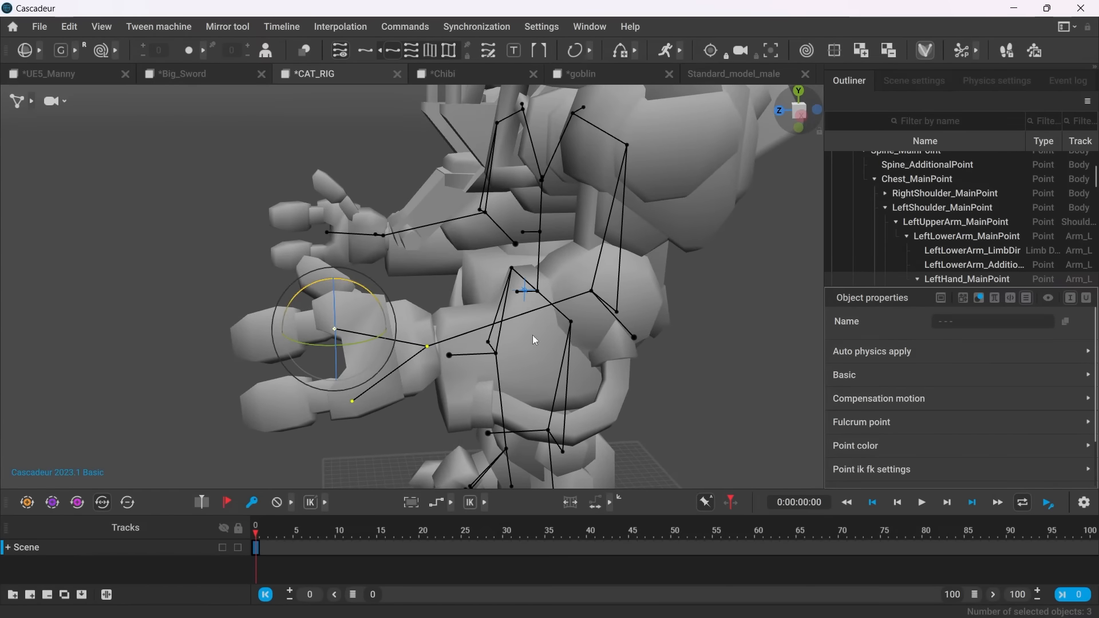
left_click(668, 388)
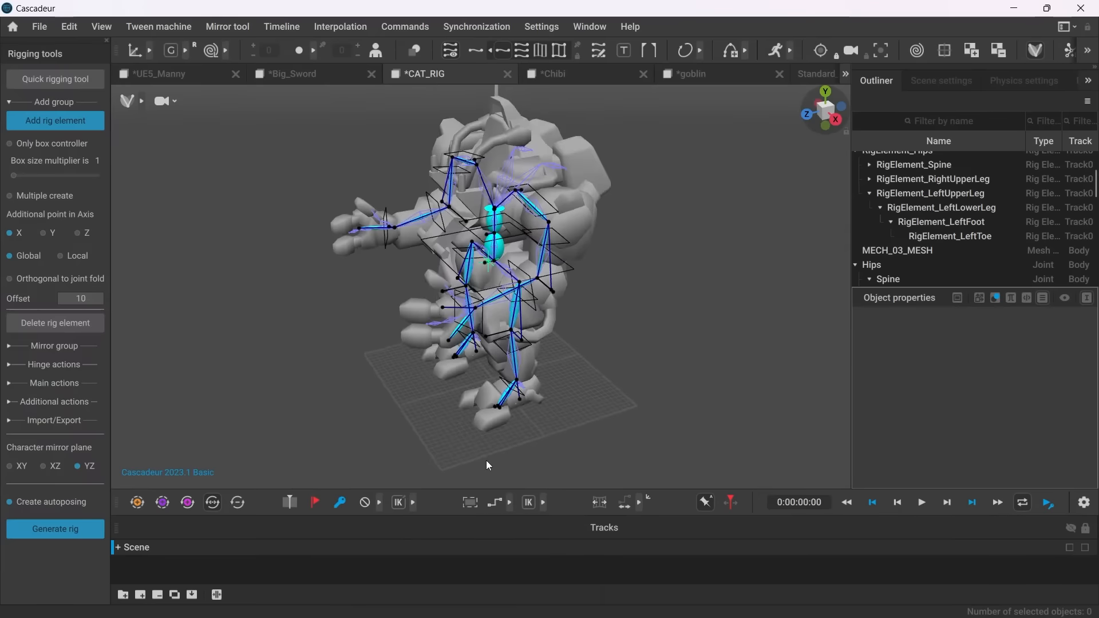
Step: Move the left toe's direction point forward to the tip of the mech's toe
middle_click_drag(469, 458, 442, 339, "alt")
right_click_drag(442, 339, 719, 448, "alt")
middle_click_drag(629, 452, 520, 321, "alt")
scroll(521, 320, "up", 2)
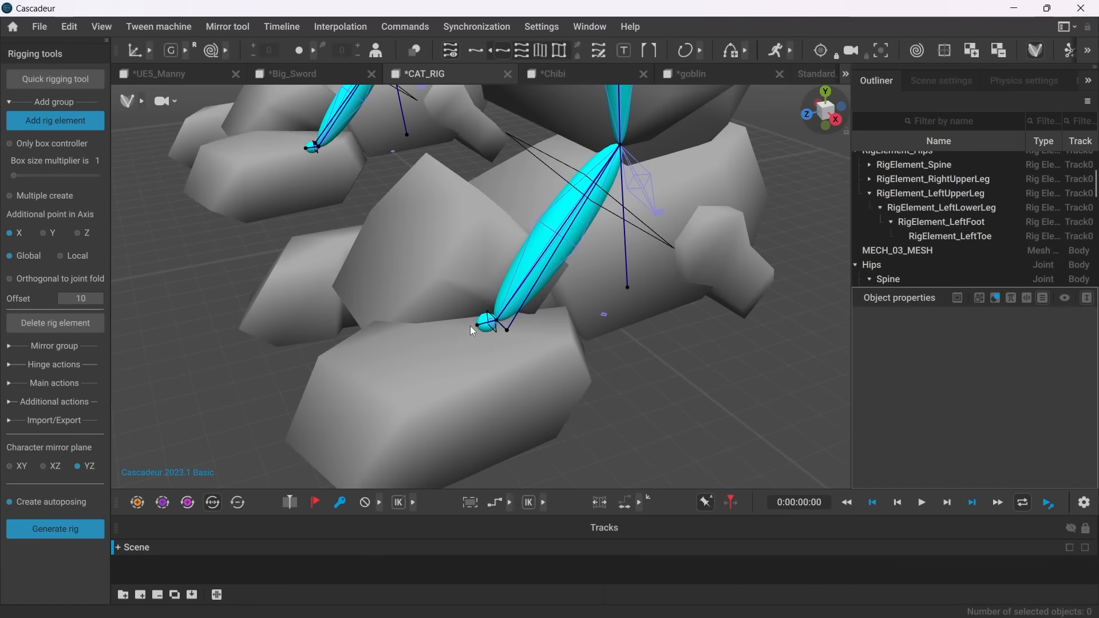
left_click(476, 324)
left_click_drag(425, 340, 234, 392)
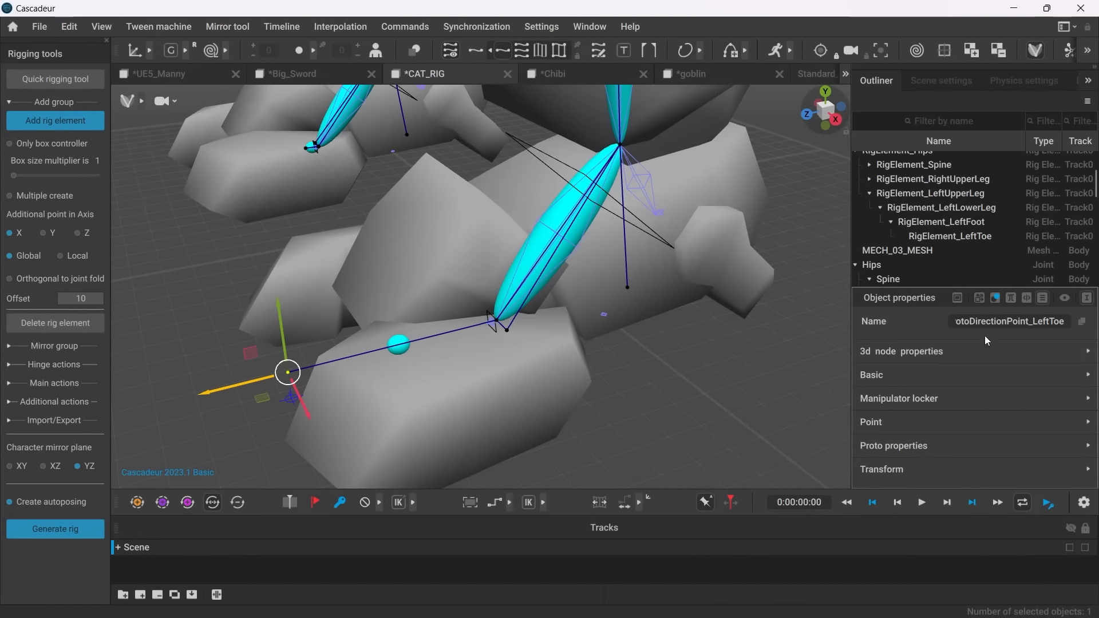
left_click(281, 440)
Step: Move the left toe's additional point sideways, away from the toe joint toward the outer toe
left_click_drag(380, 417, 439, 398, "alt")
right_click_drag(438, 398, 737, 431, "alt")
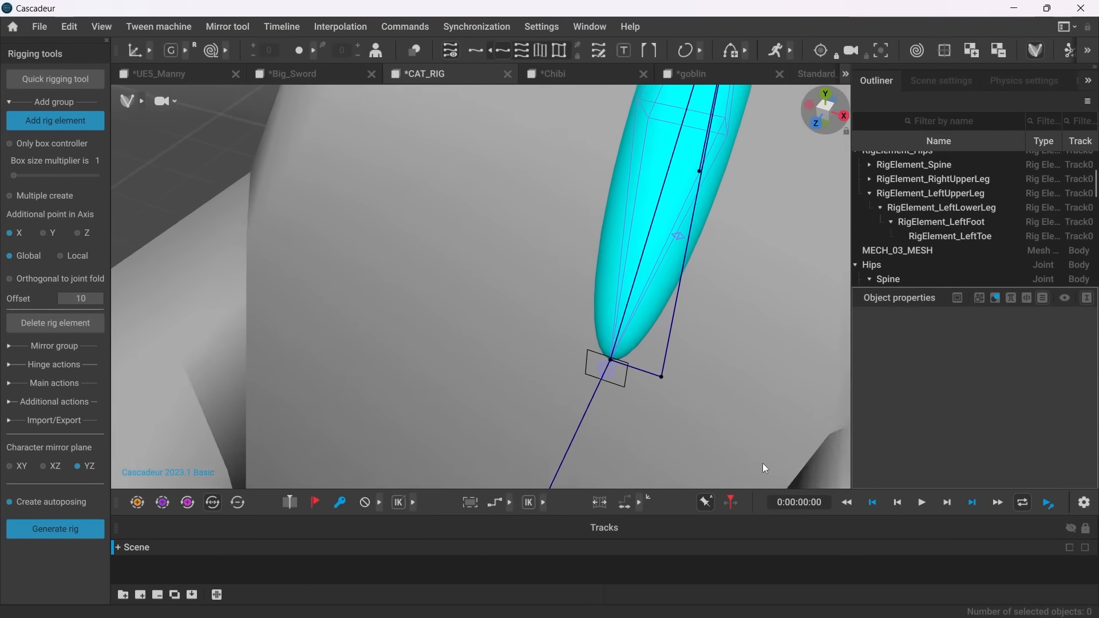
middle_click_drag(736, 431, 630, 407, "alt")
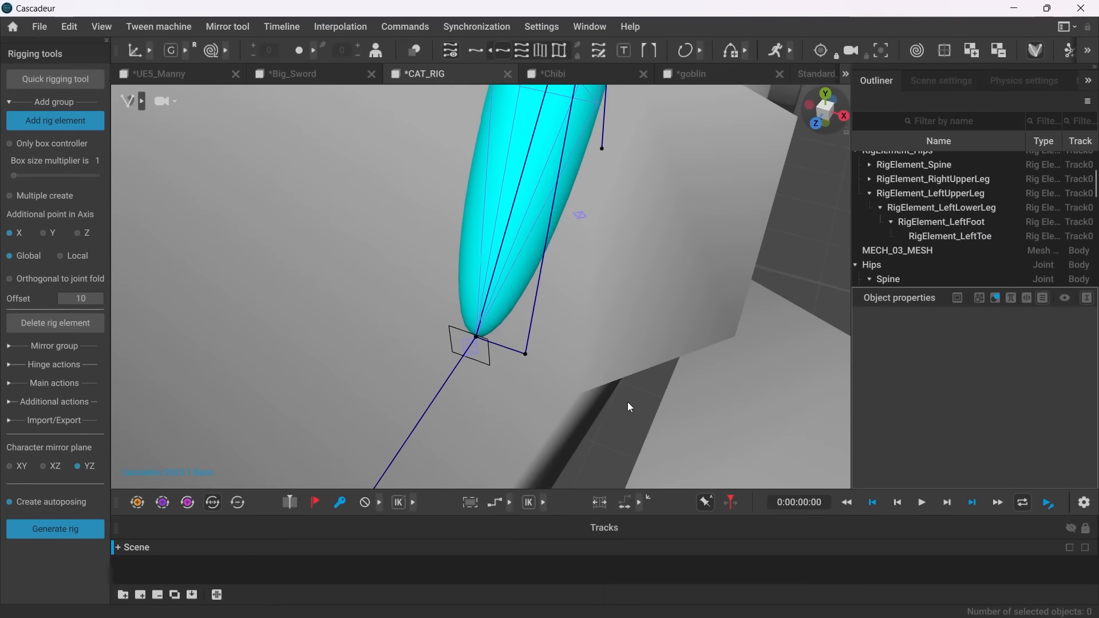
left_click(525, 355)
left_click_drag(515, 378, 569, 371)
left_click(569, 371)
left_click(526, 353)
left_click_drag(511, 329, 557, 380)
right_click_drag(558, 380, 688, 407)
left_click(688, 407)
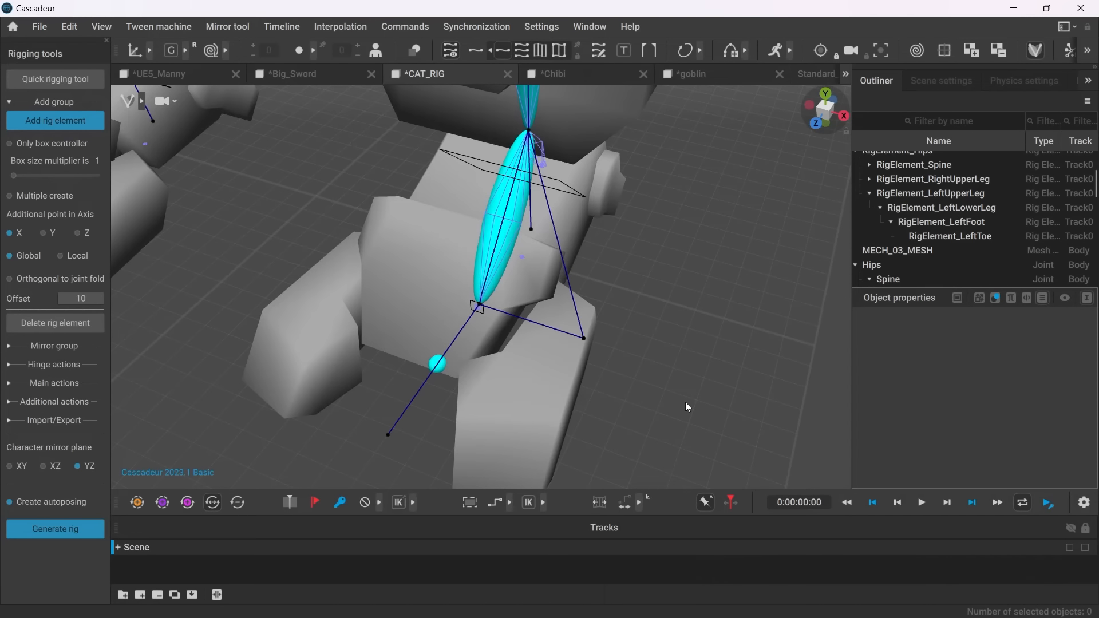
Step: Set the mass of the left toe's rig element to 5 in its physics settings
right_click_drag(630, 437, 401, 355)
left_click(383, 316)
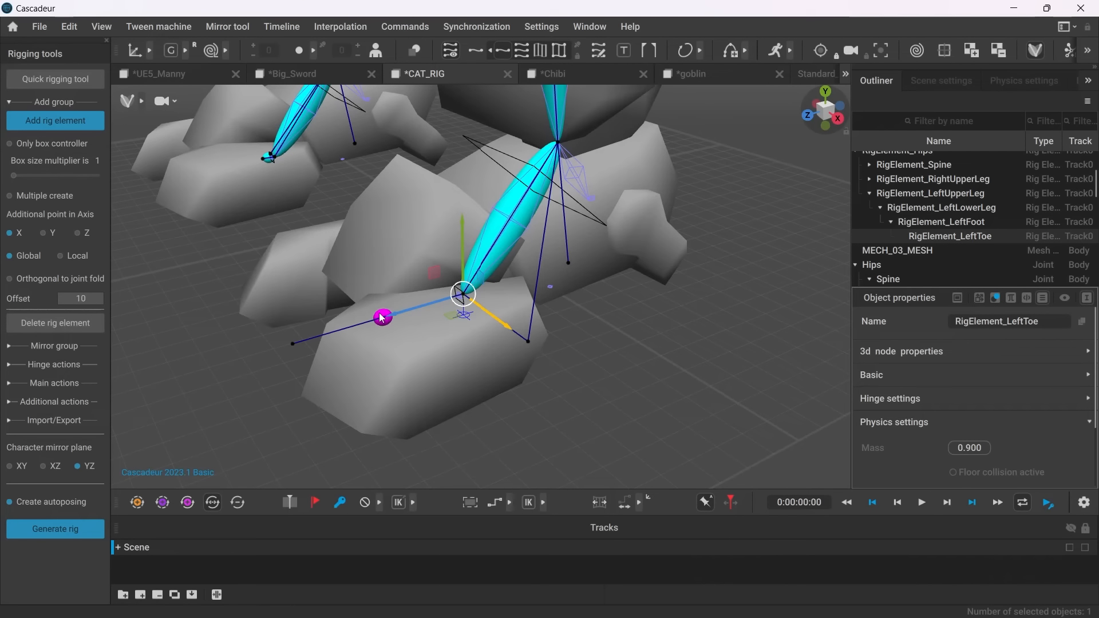
scroll(415, 360, "up", 3)
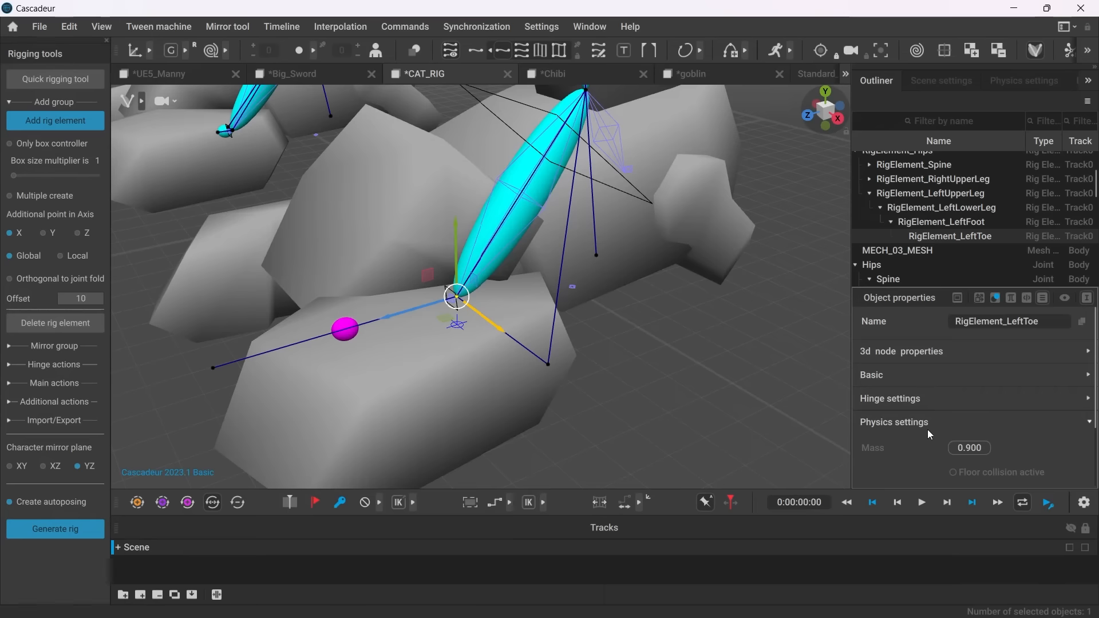
scroll(920, 402, "down", 2)
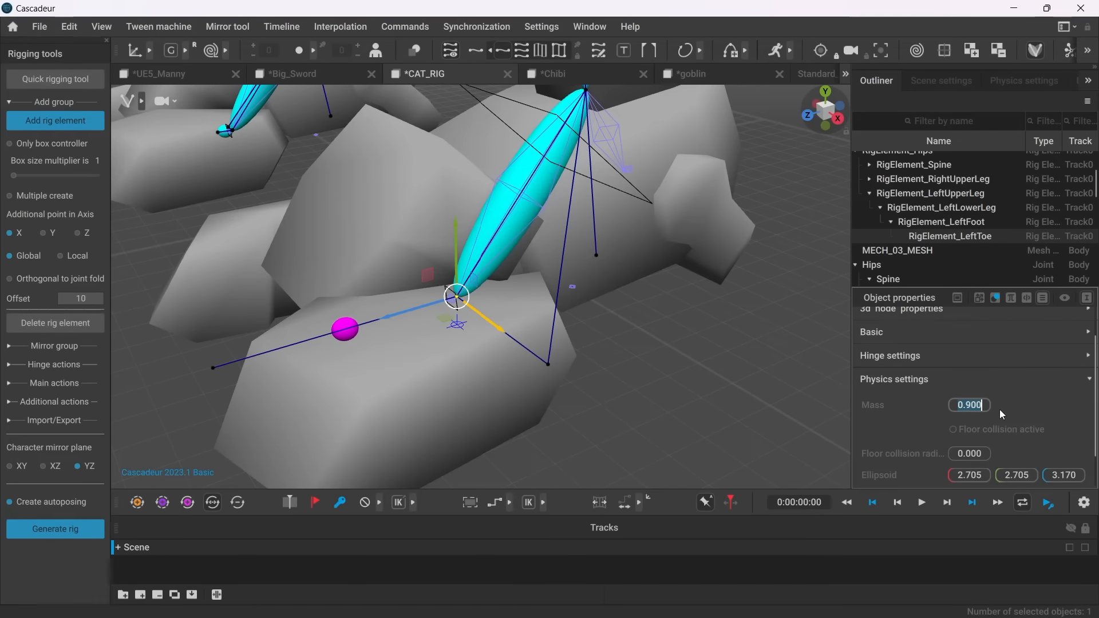
type("5")
key("Return")
left_click(1015, 386)
left_click(953, 428)
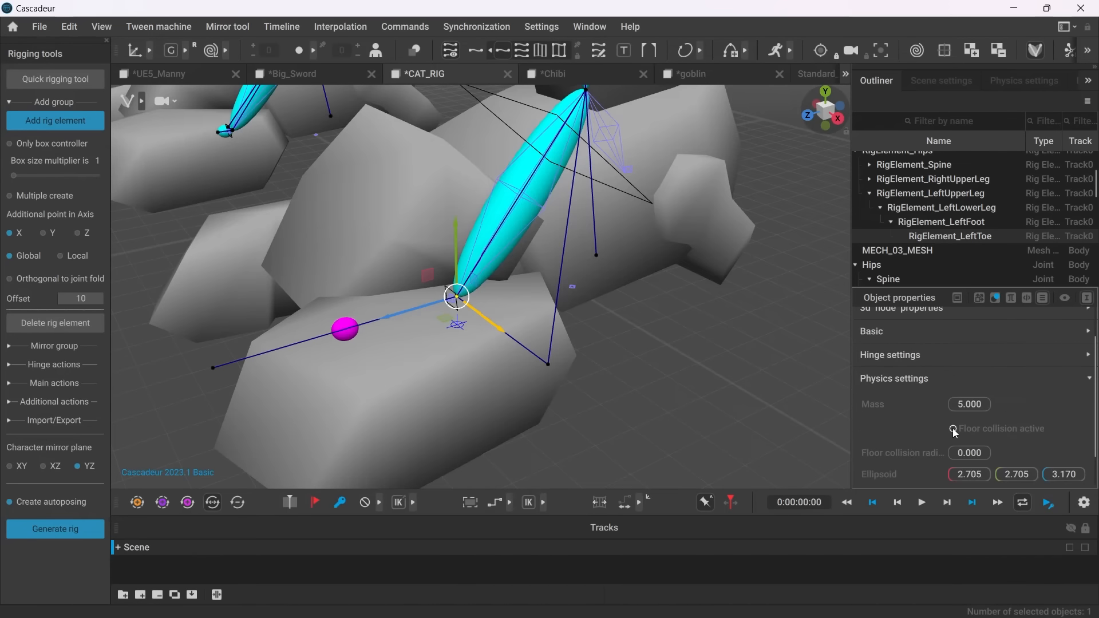
Step: Resize the left toe's physics ellipsoid to 23.705, 9.705 and 23.170 to match the mesh
scroll(953, 433, "down", 1)
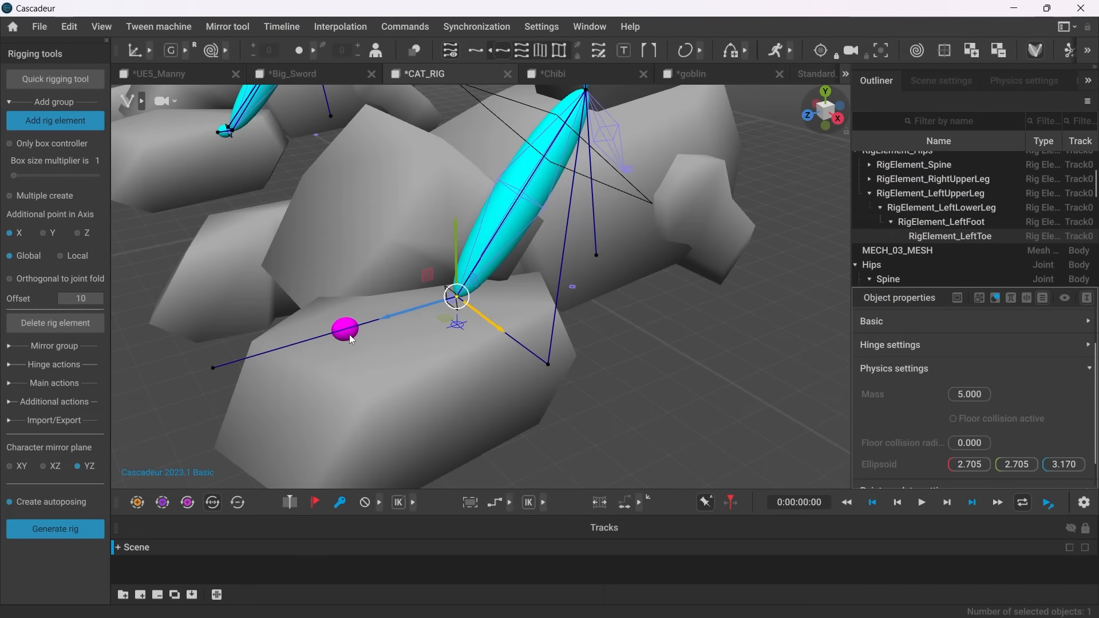
scroll(1030, 407, "down", 2)
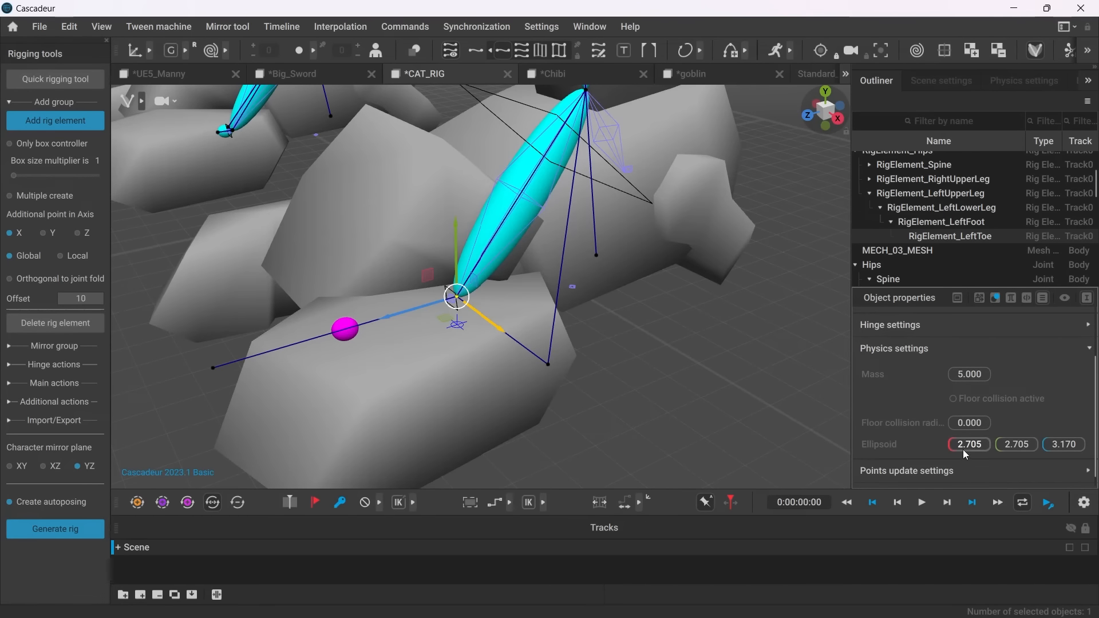
scroll(1063, 447, "up", 20)
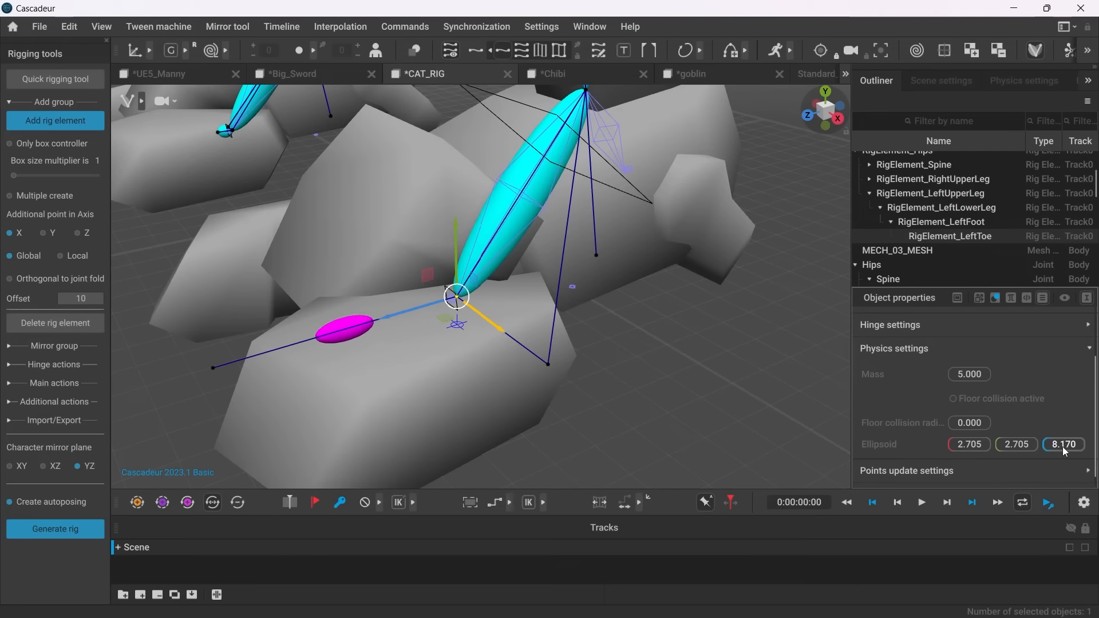
scroll(1011, 444, "up", 11)
scroll(968, 446, "up", 20)
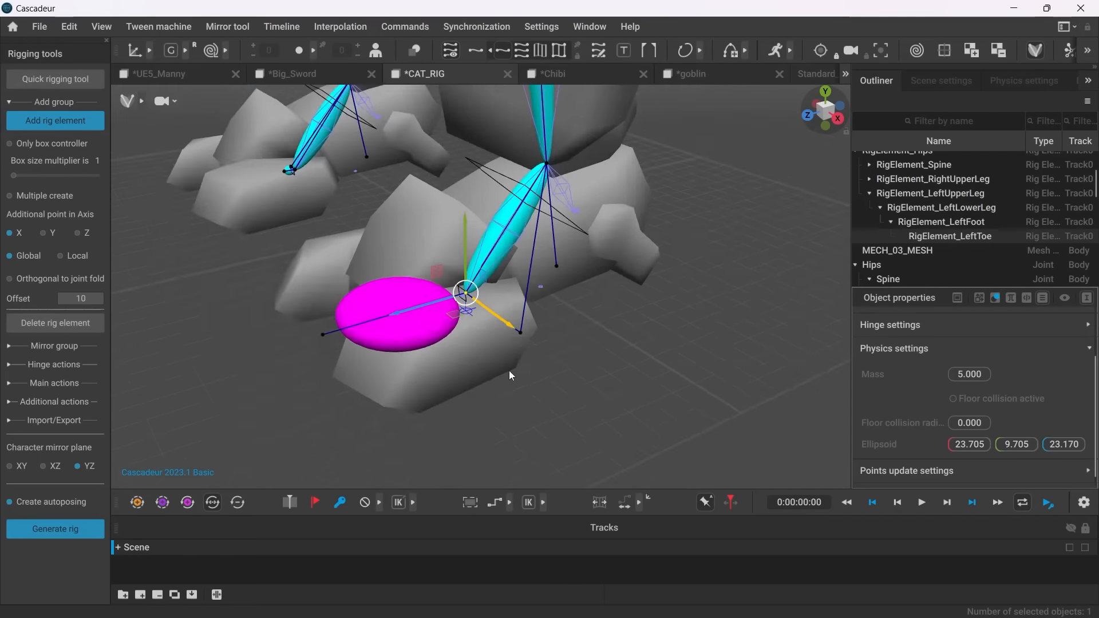
scroll(1020, 442, "up", 13)
scroll(1070, 444, "up", 3)
scroll(1071, 444, "up", 1)
Step: Set the mass of the left foot's rig element to 10
left_click_drag(750, 378, 595, 312, "alt")
left_click(582, 307)
middle_click_drag(533, 246, 548, 321, "alt")
scroll(548, 322, "up", 4)
left_click(547, 322)
type("10")
key("Return")
Step: Enlarge the left foot's physics ellipsoid to fit the mech's foot
scroll(979, 397, "down", 2)
scroll(974, 470, "up", 13)
scroll(1018, 472, "up", 13)
scroll(1066, 472, "up", 6)
scroll(1066, 473, "down", 5)
left_click(813, 423)
Step: Set the mass of the left lower leg's rig element to 20
scroll(584, 257, "down", 4)
middle_click_drag(572, 240, 558, 382, "alt")
left_click(564, 355)
type("20")
key("Return")
Step: Widen the left lower leg's physics ellipsoid to fill the shin
scroll(995, 444, "down", 3)
scroll(977, 455, "up", 7)
scroll(977, 454, "up", 19)
scroll(1068, 455, "down", 1)
scroll(1017, 455, "up", 14)
scroll(981, 458, "up", 11)
left_click_drag(727, 409, 702, 400, "alt")
scroll(972, 458, "up", 8)
left_click(702, 400)
Step: Set the mass of the left upper leg's rig element to 30
middle_click_drag(550, 189, 569, 372, "alt")
left_click(568, 373)
left_click_drag(957, 449, 1032, 456)
type("30")
key("Return")
Step: Widen the left upper leg's physics ellipsoid to match the thigh's volume
scroll(1009, 428, "down", 3)
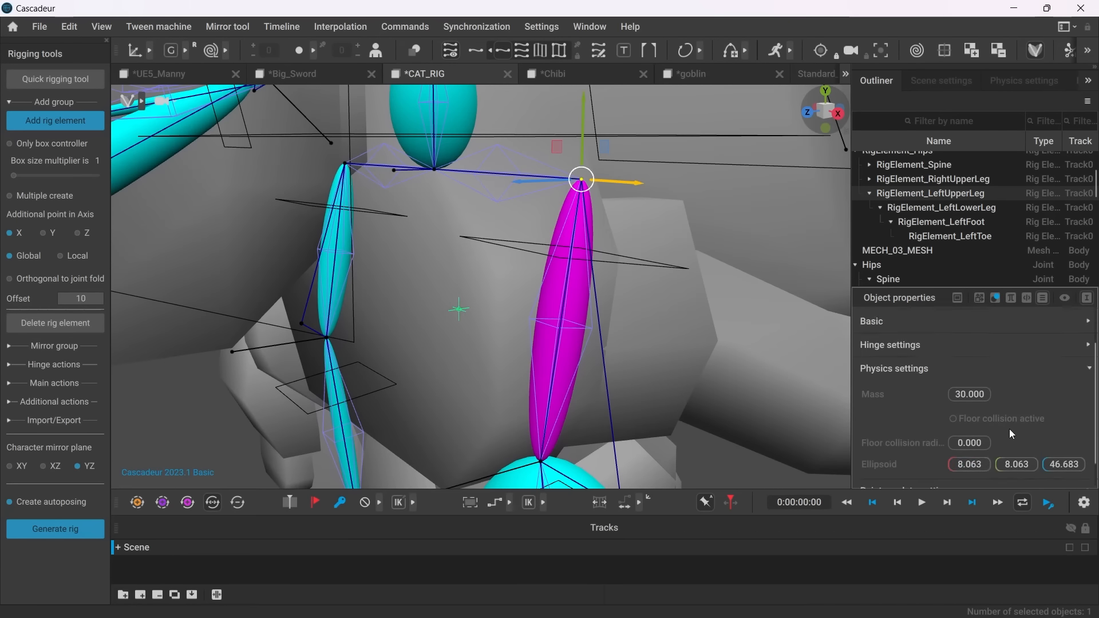
scroll(973, 441, "up", 18)
scroll(612, 366, "down", 4)
left_click_drag(612, 366, 710, 375, "alt")
scroll(974, 455, "up", 1)
scroll(977, 454, "up", 3)
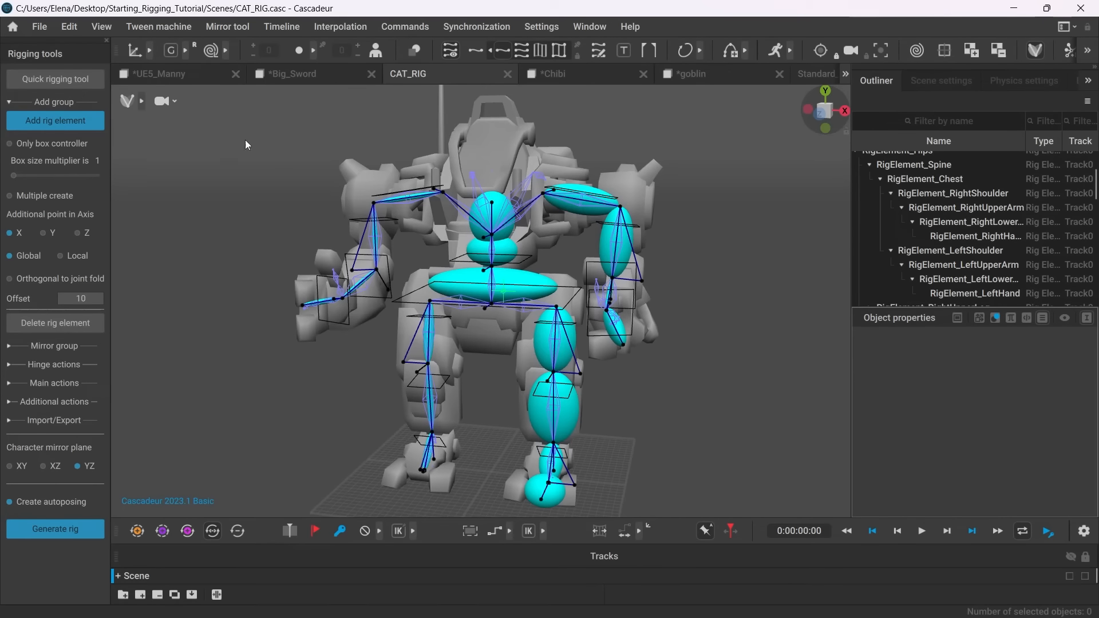
Step: Delete the existing rig elements of the mech's right leg and right arm
left_click(85, 83)
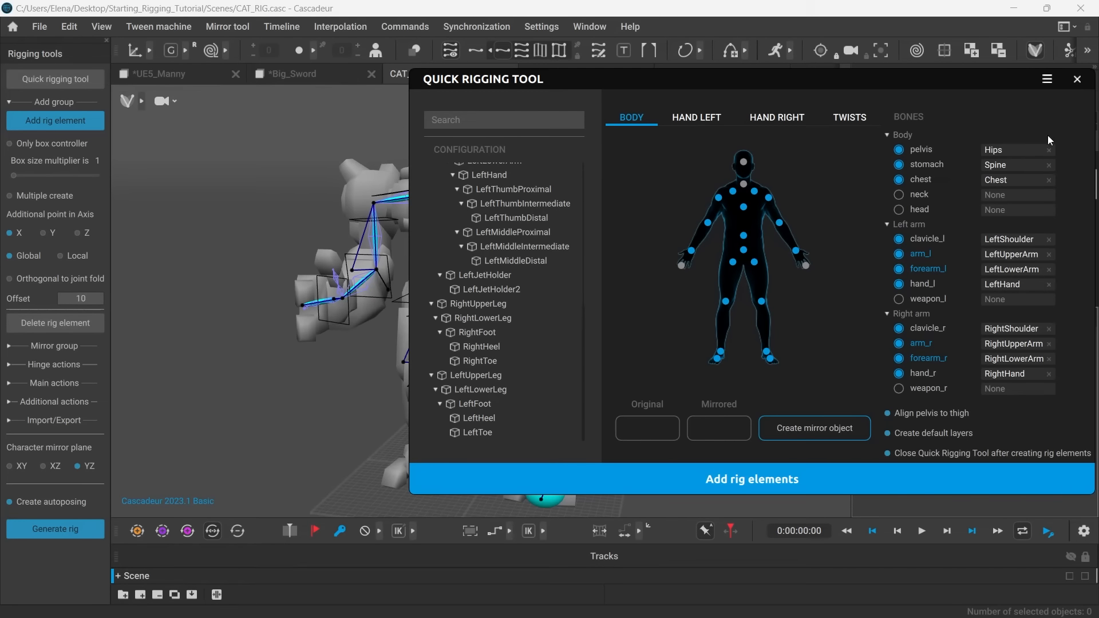
left_click(1076, 81)
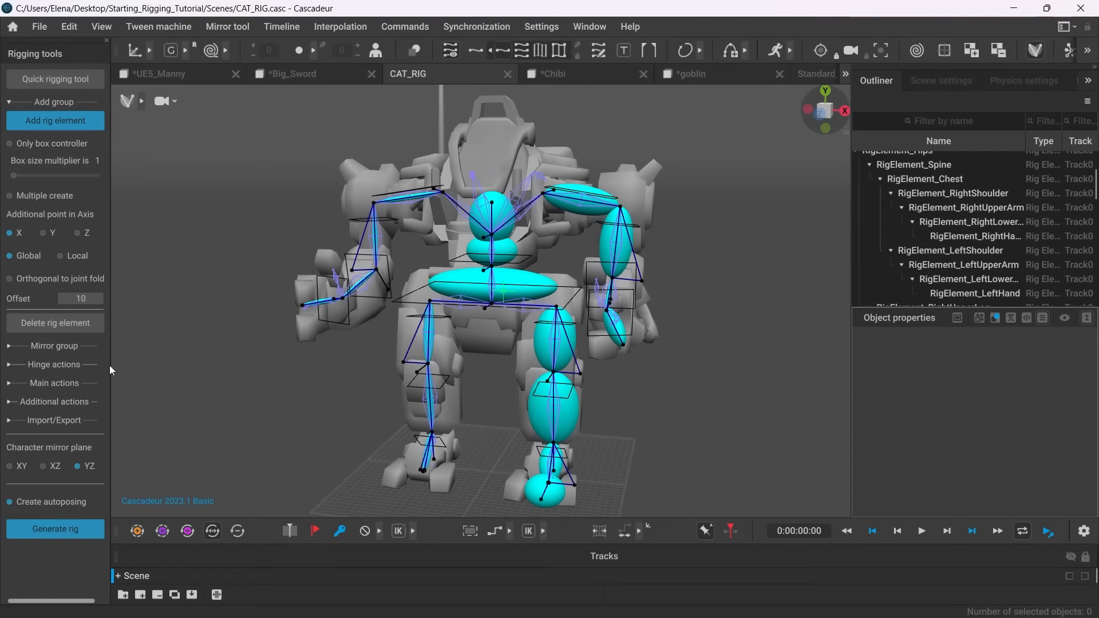
left_click(15, 351)
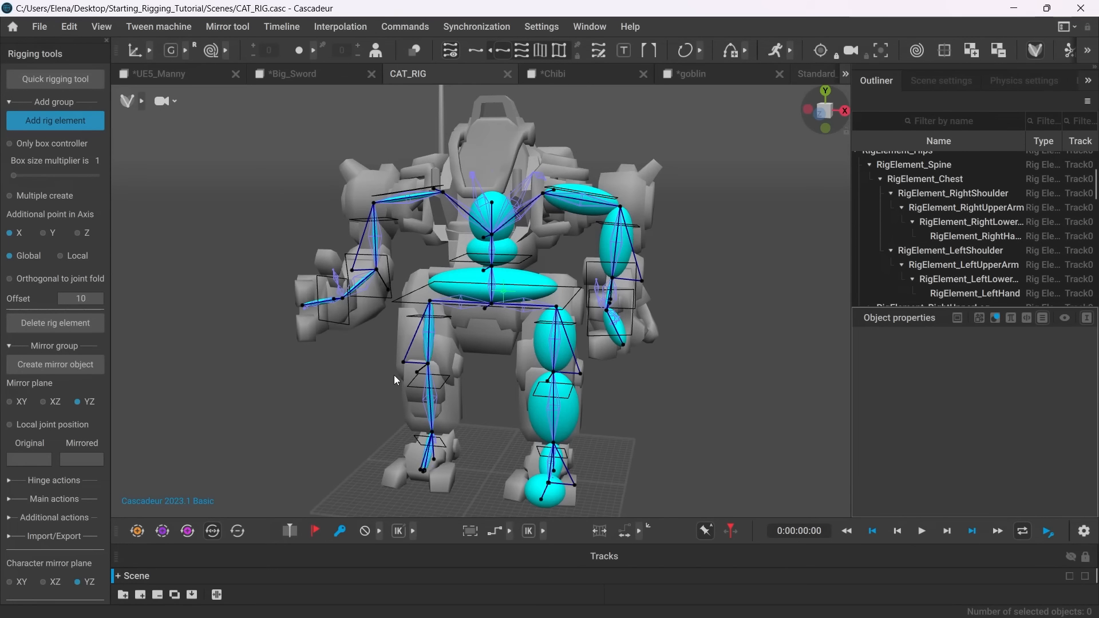
scroll(373, 334, "up", 2)
left_click(415, 310)
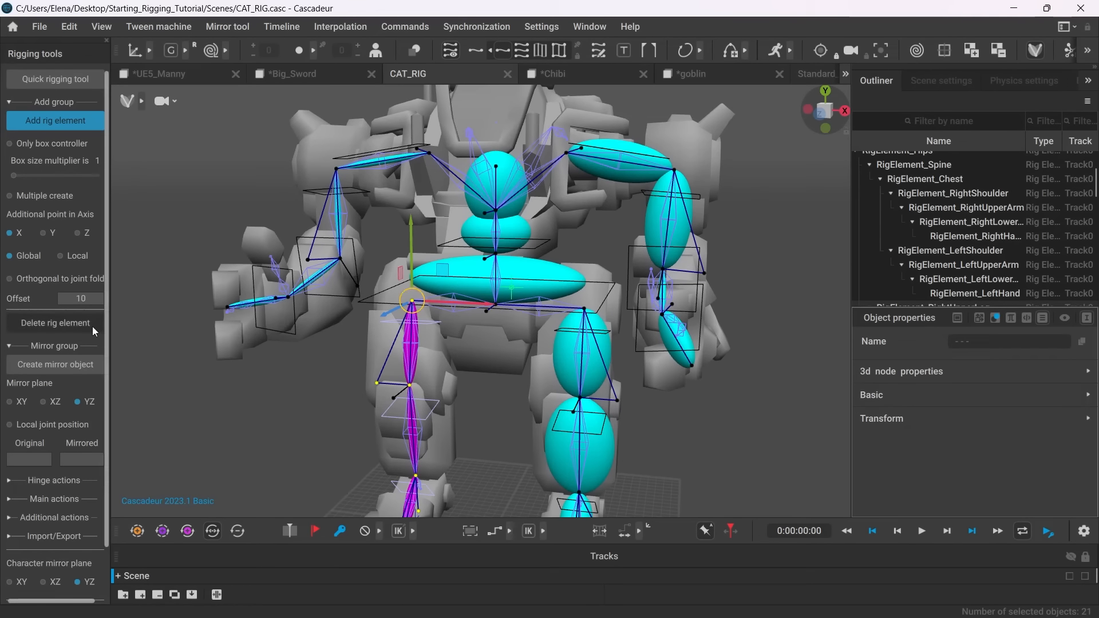
left_click(76, 328)
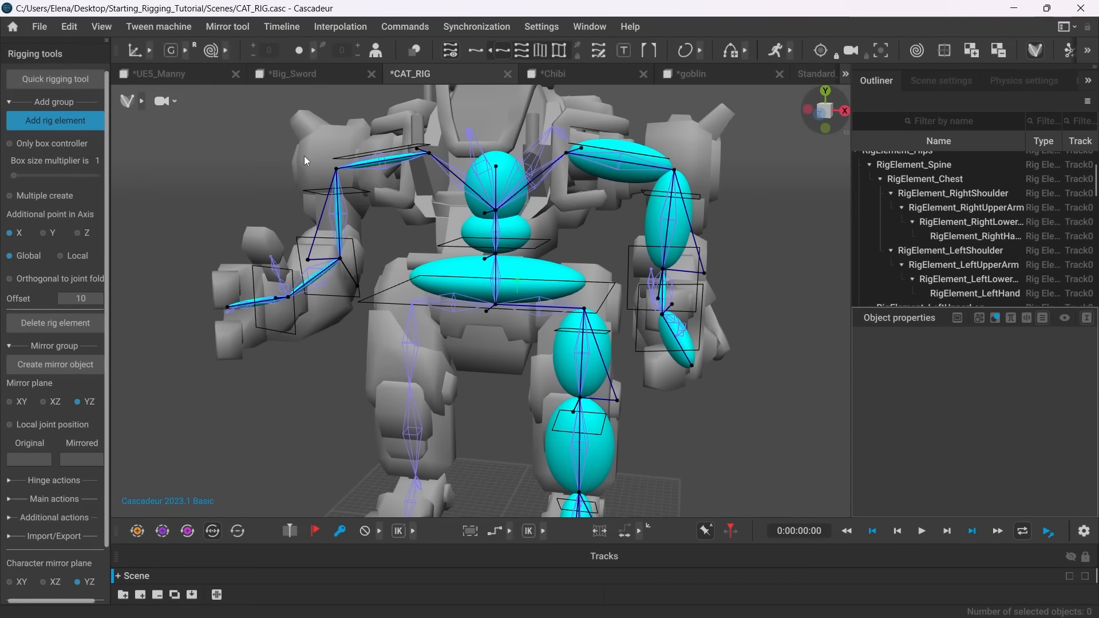
left_click(419, 156)
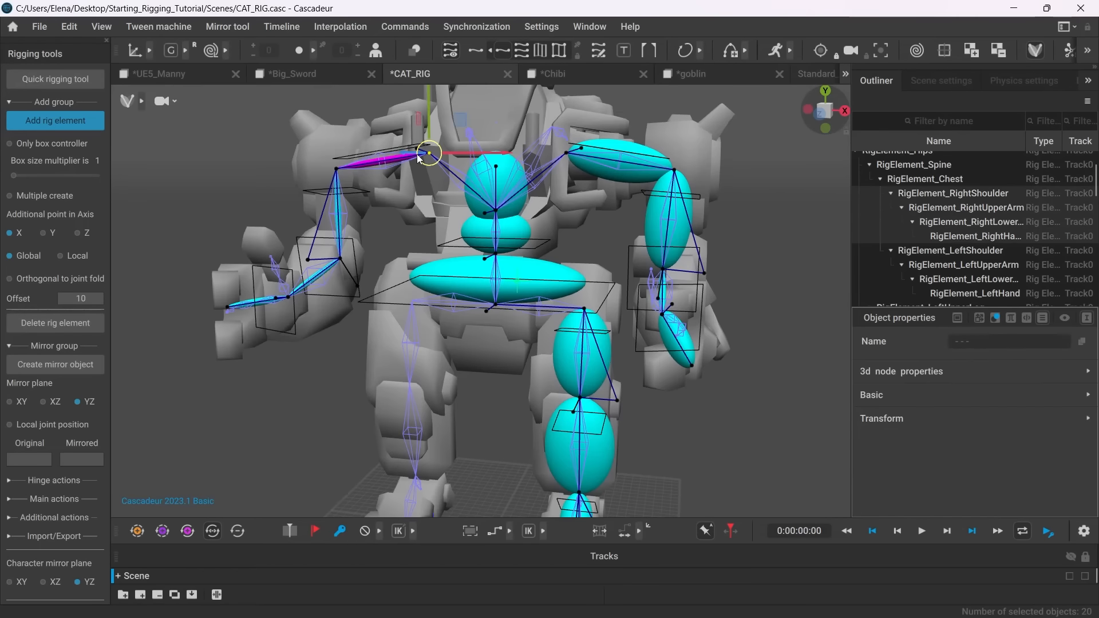
left_click(53, 324)
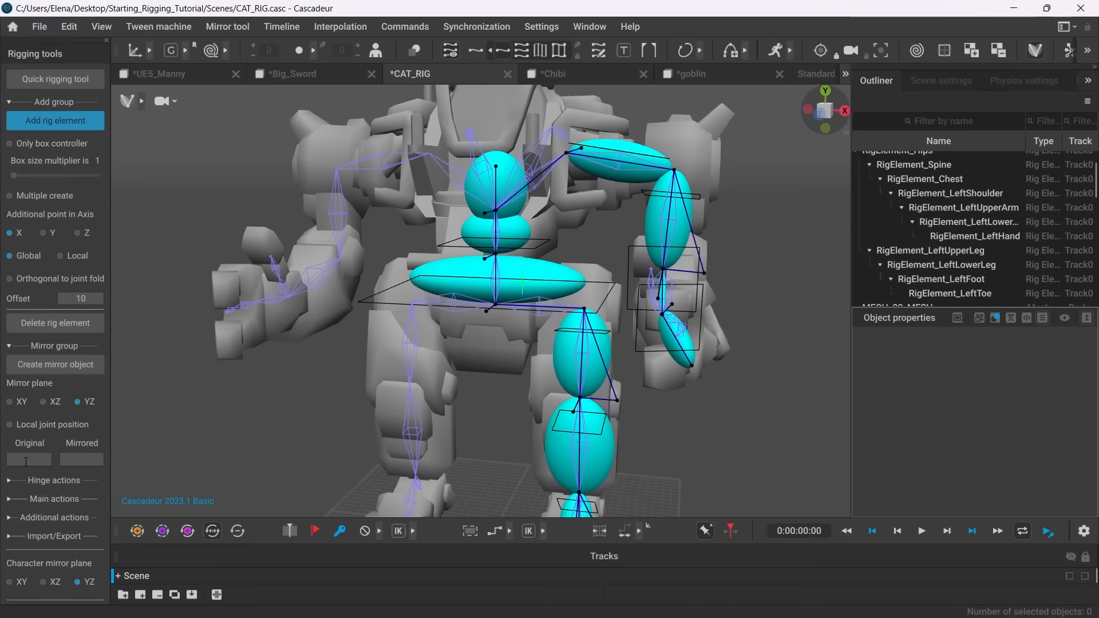
Step: Set the mirror naming to Left for the original objects and Right for the mirrored ones
left_click(323, 282)
scroll(950, 244, "down", 1)
left_click(74, 459)
type("Right")
left_click(28, 459)
type("Left")
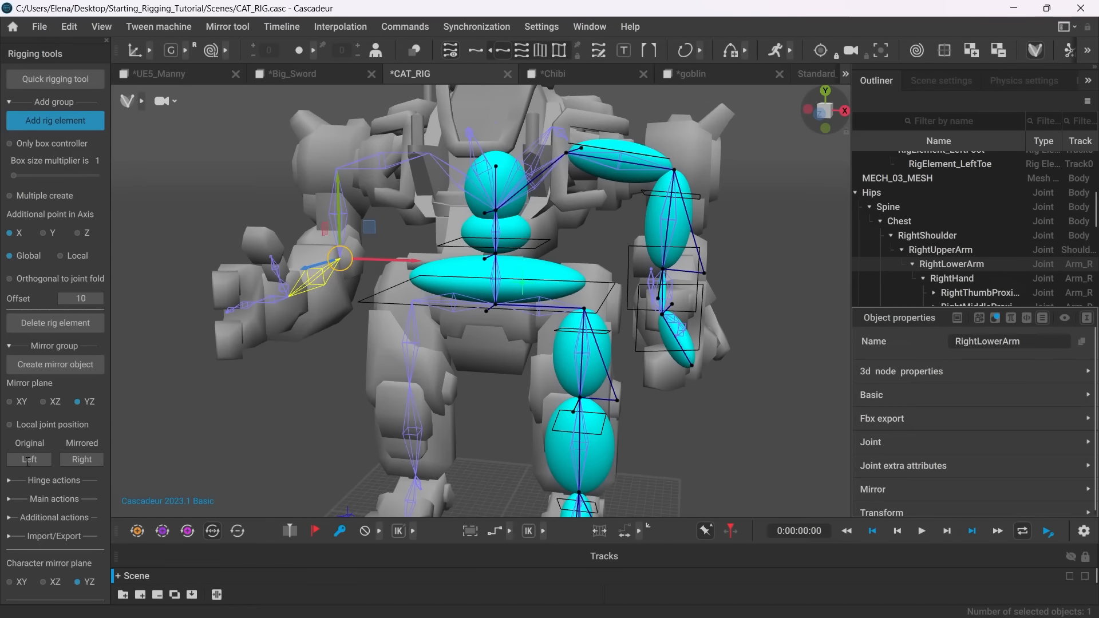
Step: Mirror the left arm's and left leg's rig elements to the mech's right side across the YZ plane
left_click(579, 164)
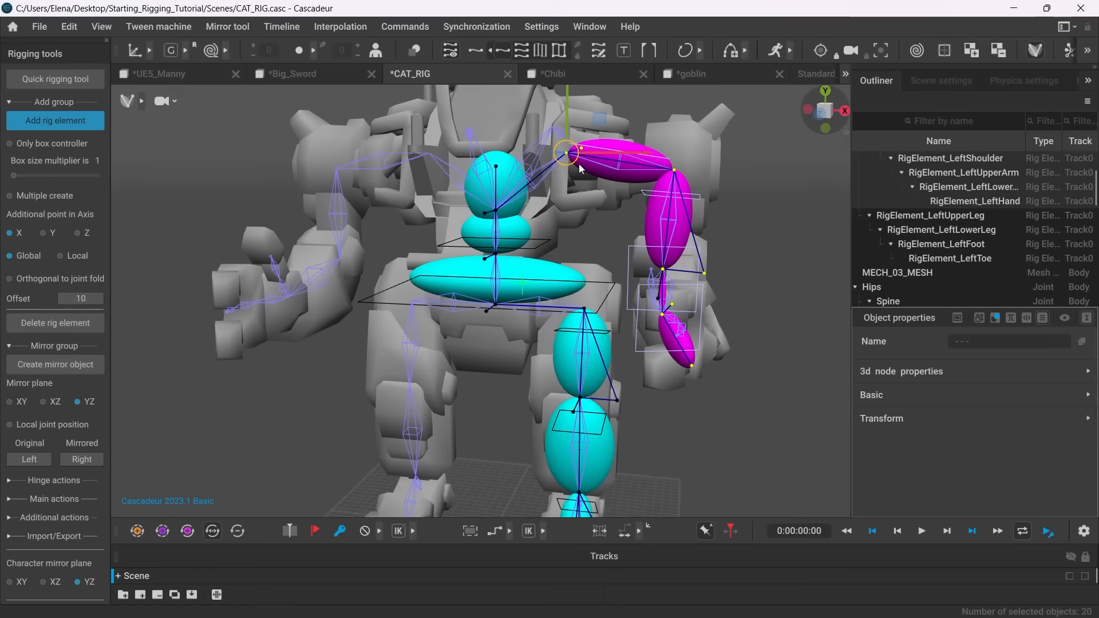
left_click(54, 366)
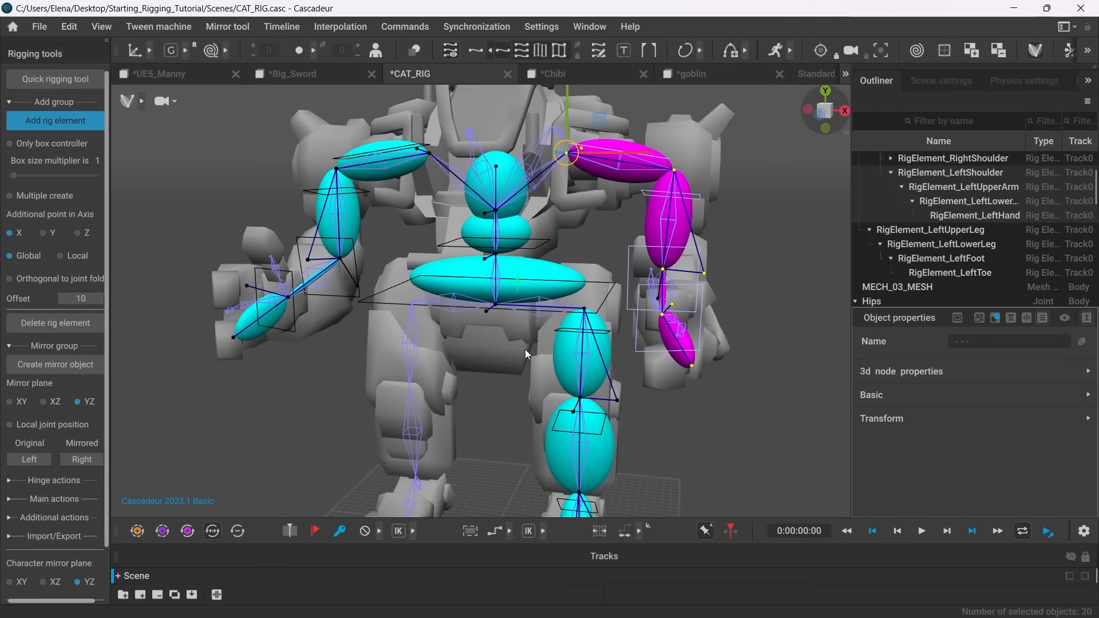
left_click(583, 326)
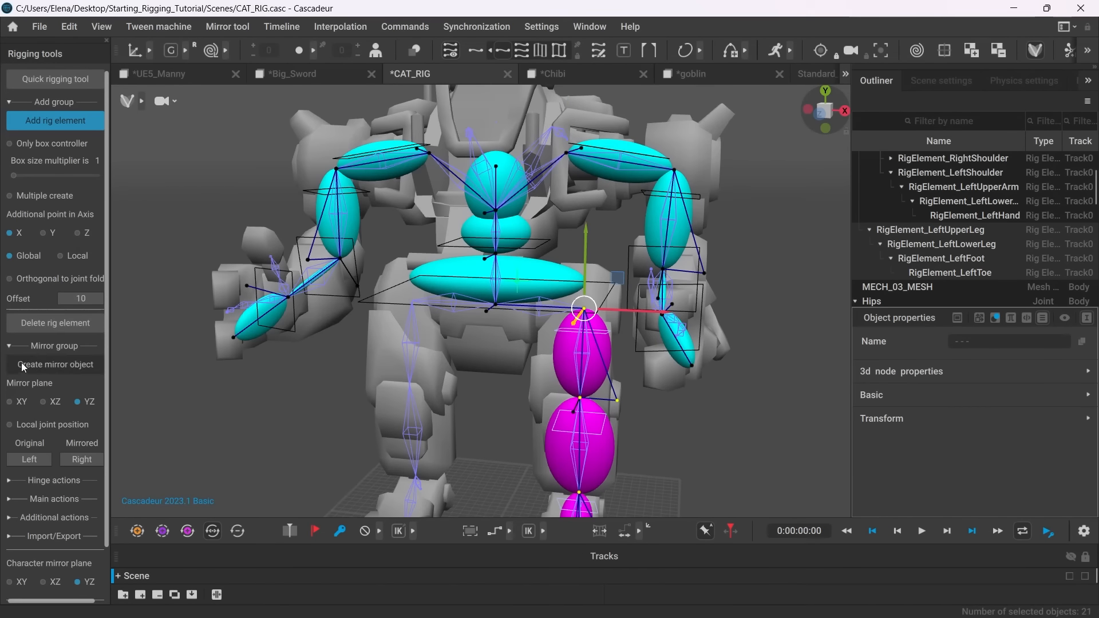
left_click(53, 365)
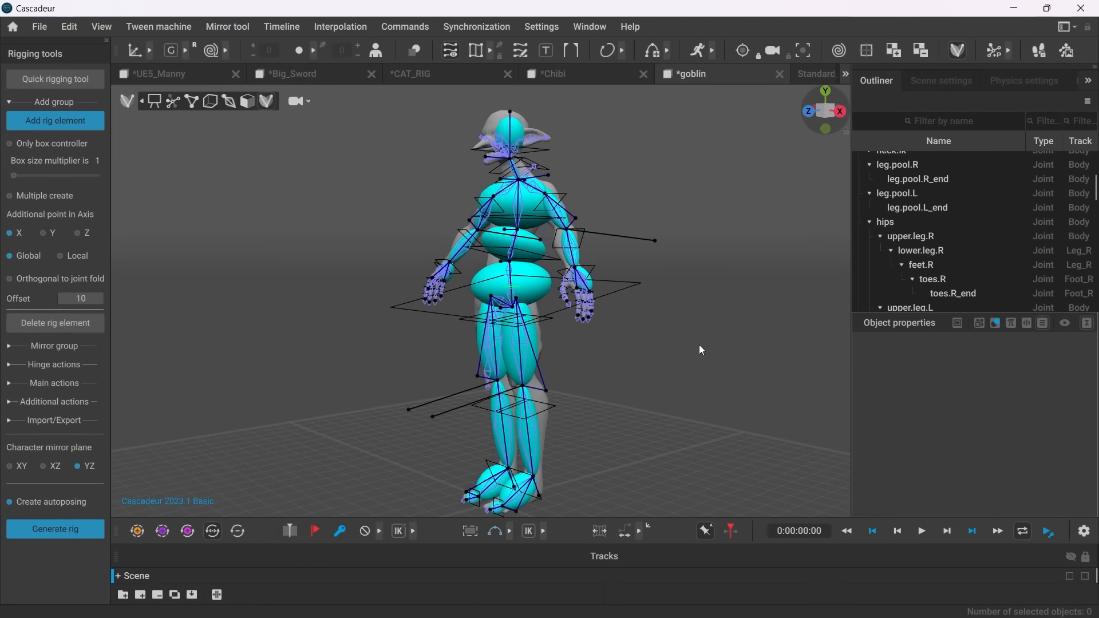
Step: Examine the goblin's head and jaw joints and the controllers around them
right_click_drag(403, 168, 320, 231)
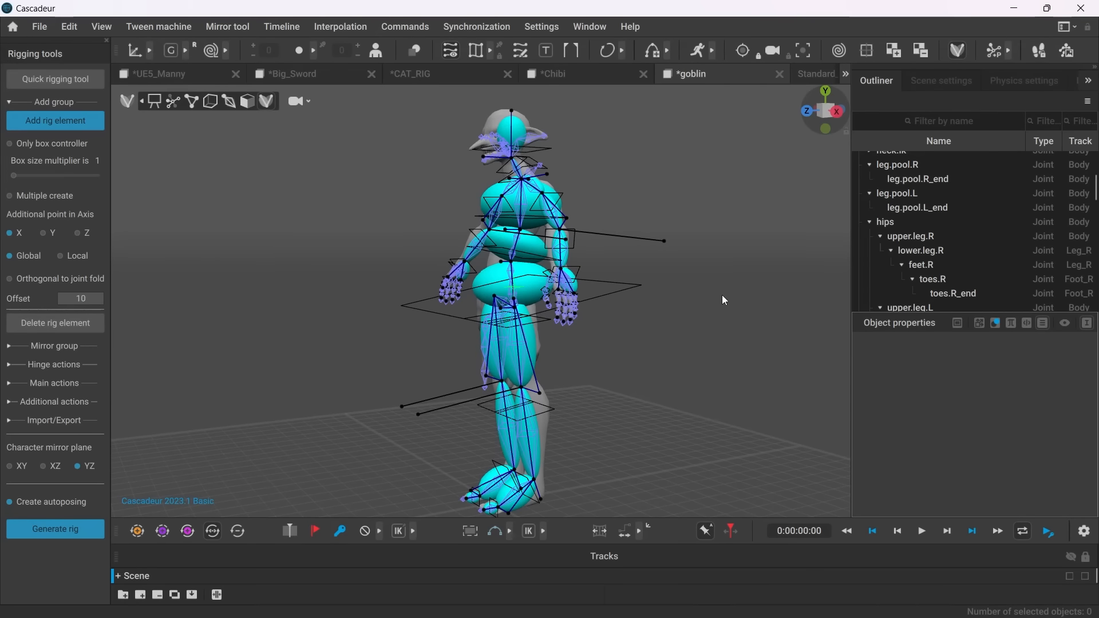
right_click_drag(729, 304, 558, 137)
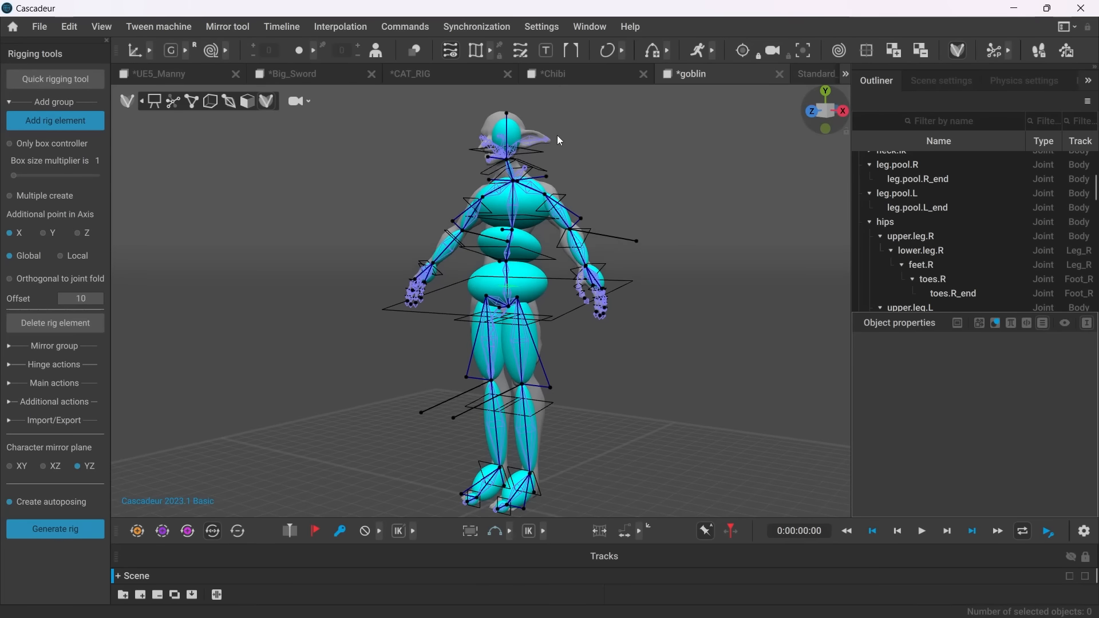
scroll(552, 233, "up", 10)
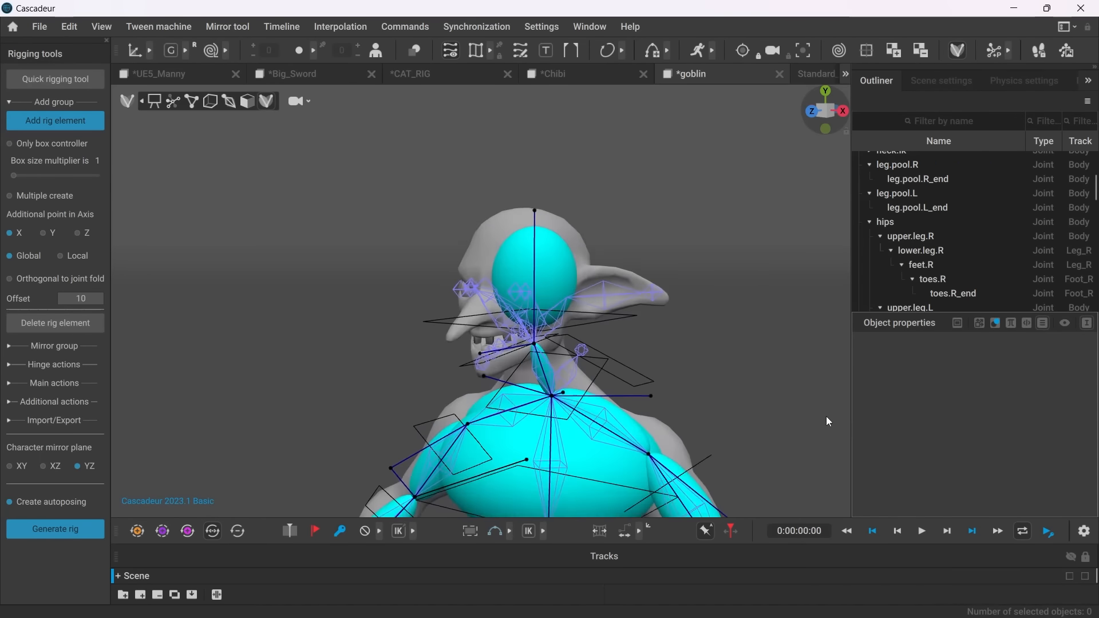
right_click_drag(829, 421, 488, 382)
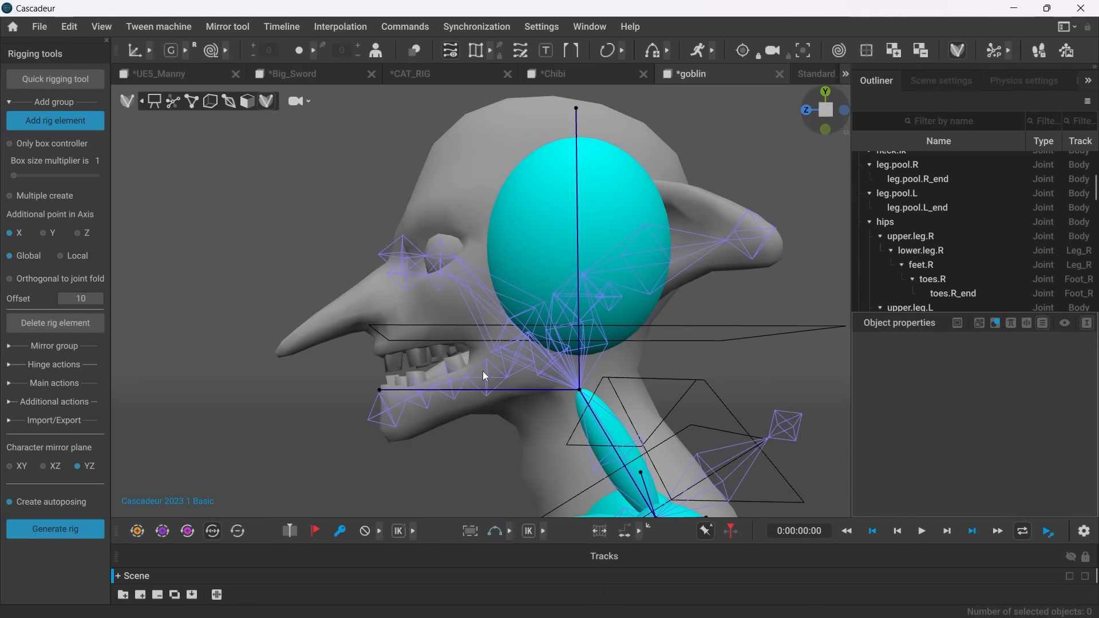
left_click(485, 383)
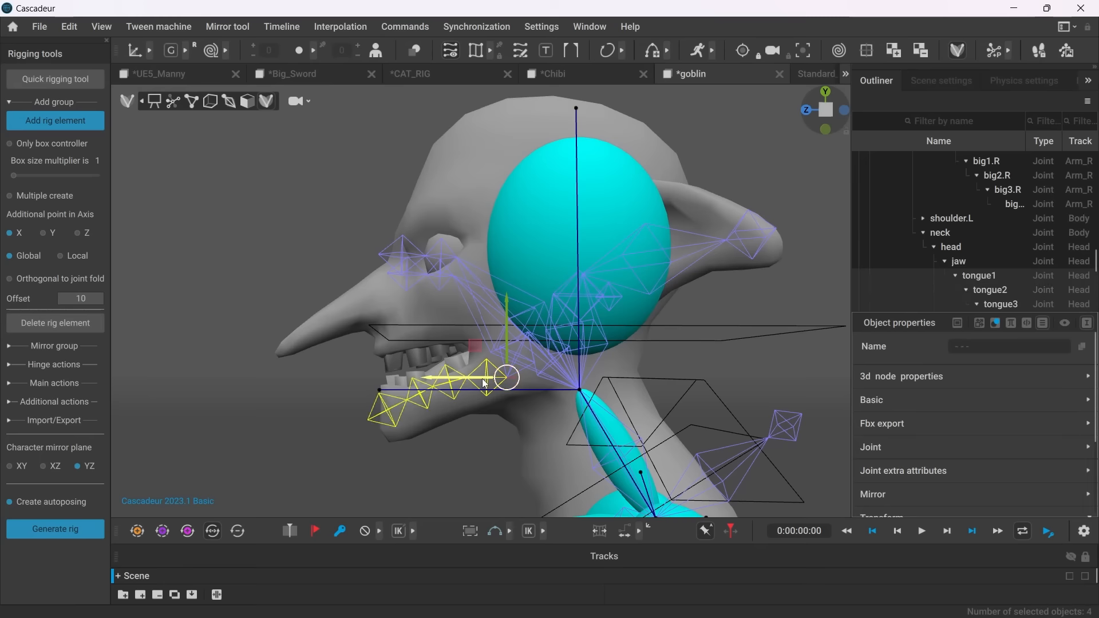
key("e")
left_click_drag(471, 427, 461, 466)
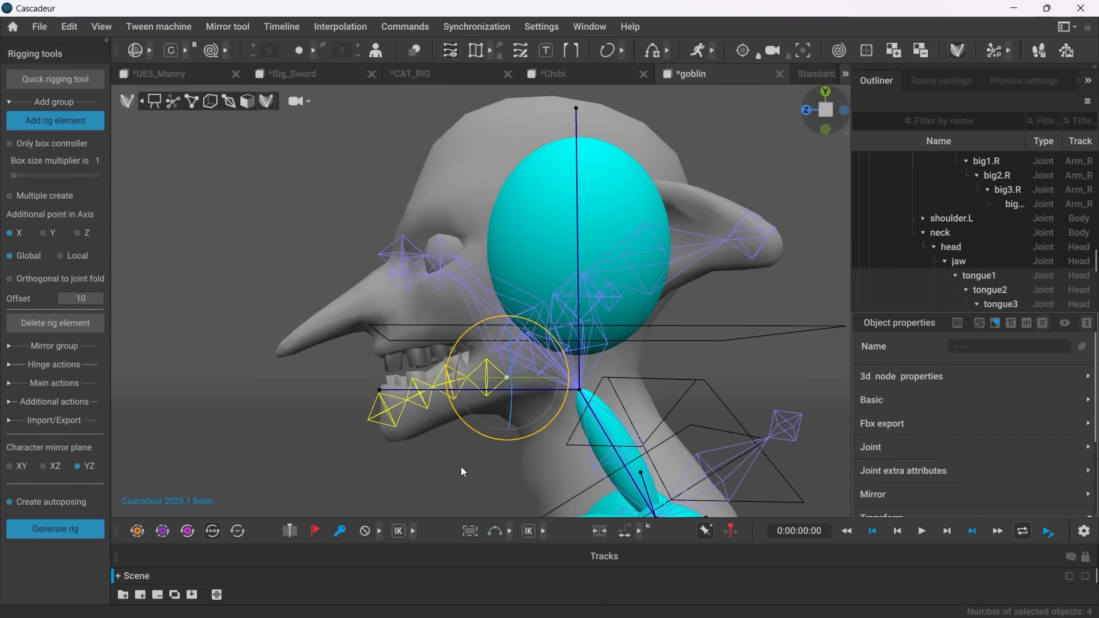
left_click(461, 466)
mouse_move(454, 465)
right_mouse_down()
mouse_move(538, 472)
mouse_move(473, 472)
right_mouse_up()
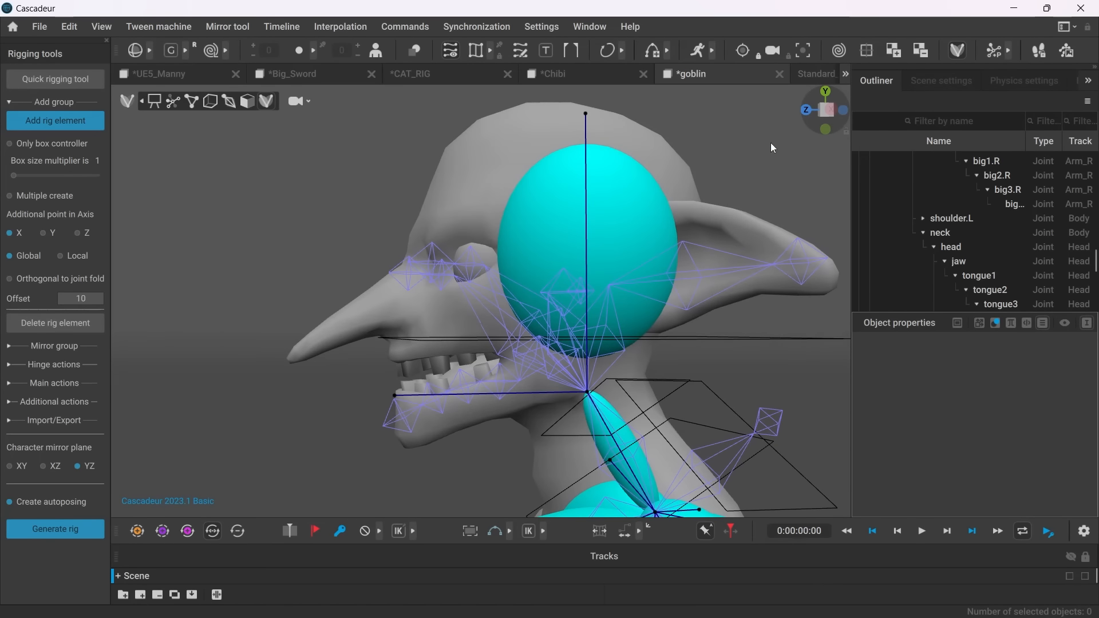
left_click(823, 120)
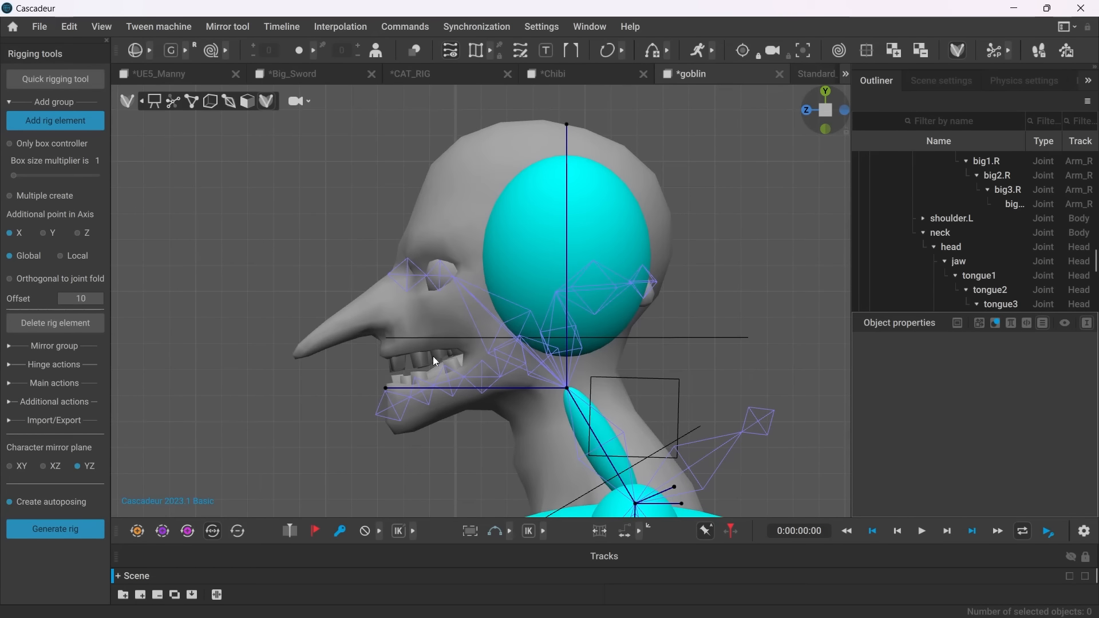
left_click(656, 379)
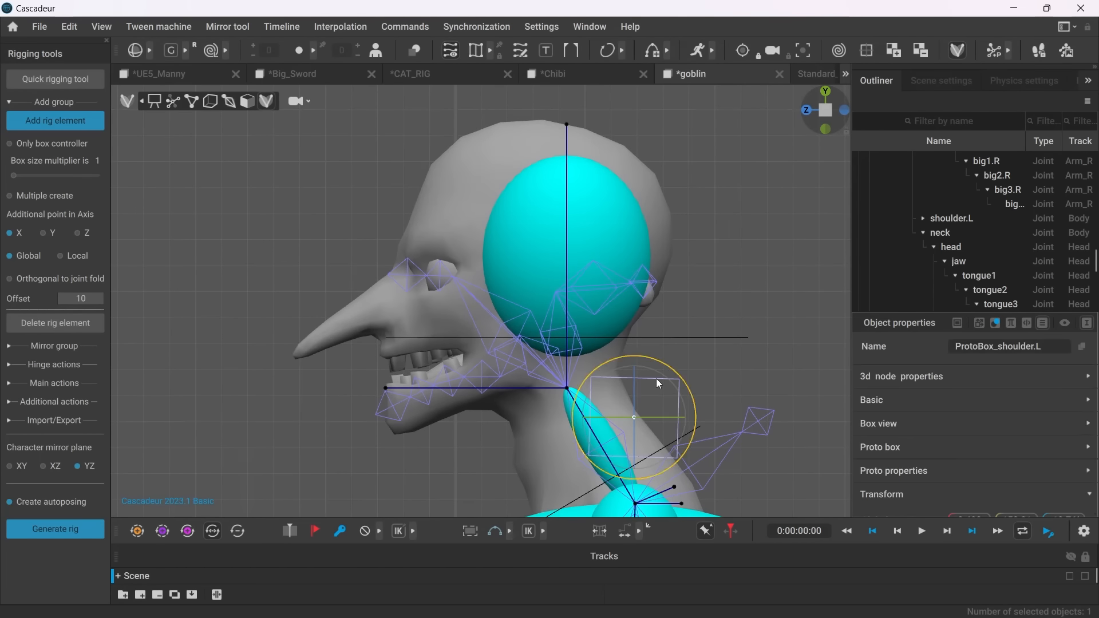
left_click(727, 344)
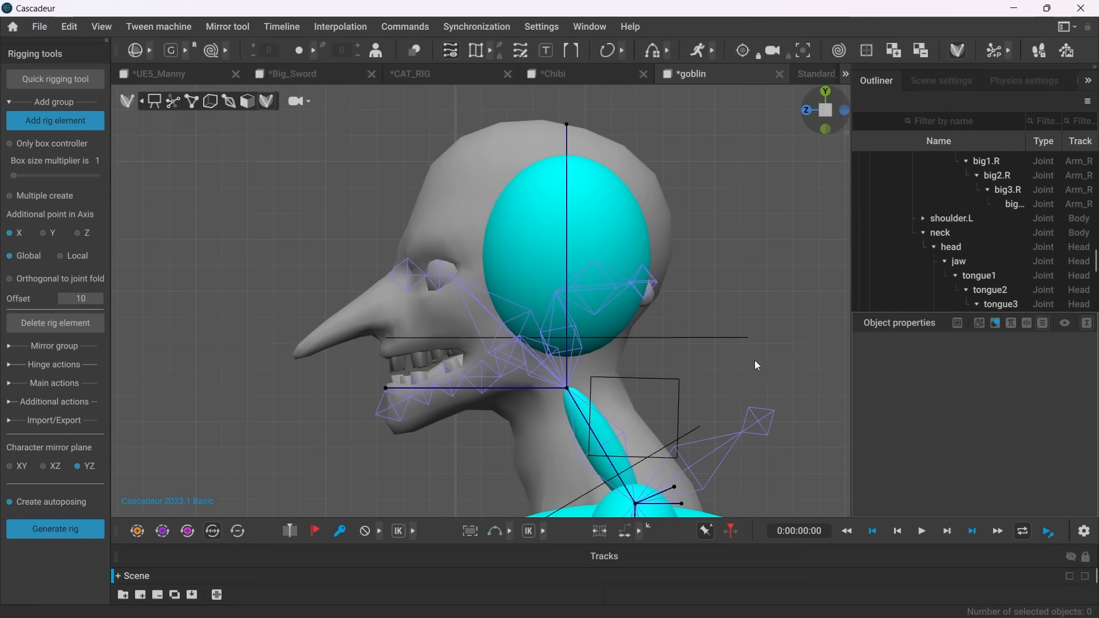
Step: Enable the Only box controller option for new rig elements, with the goblin's head seen in profile
scroll(717, 356, "down", 2)
left_click(822, 119)
right_click_drag(632, 281, 671, 222)
left_click(822, 116)
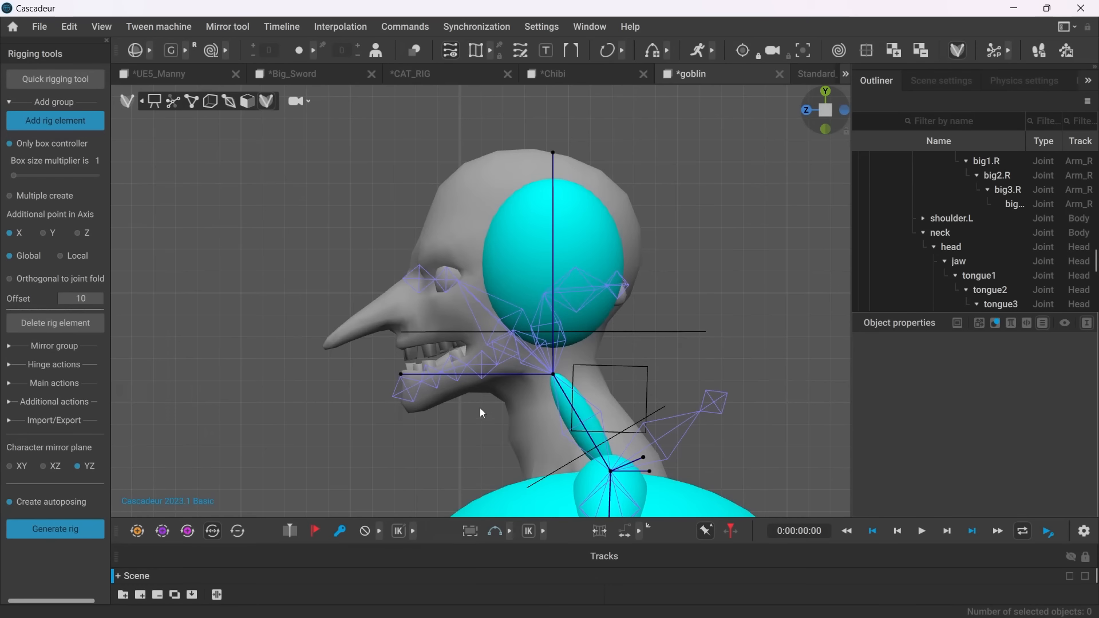
Step: Test the jaw joint's rotation, undo it, and add a box-only rig element to the jaw joint
left_click(504, 361)
left_click_drag(498, 387, 508, 402)
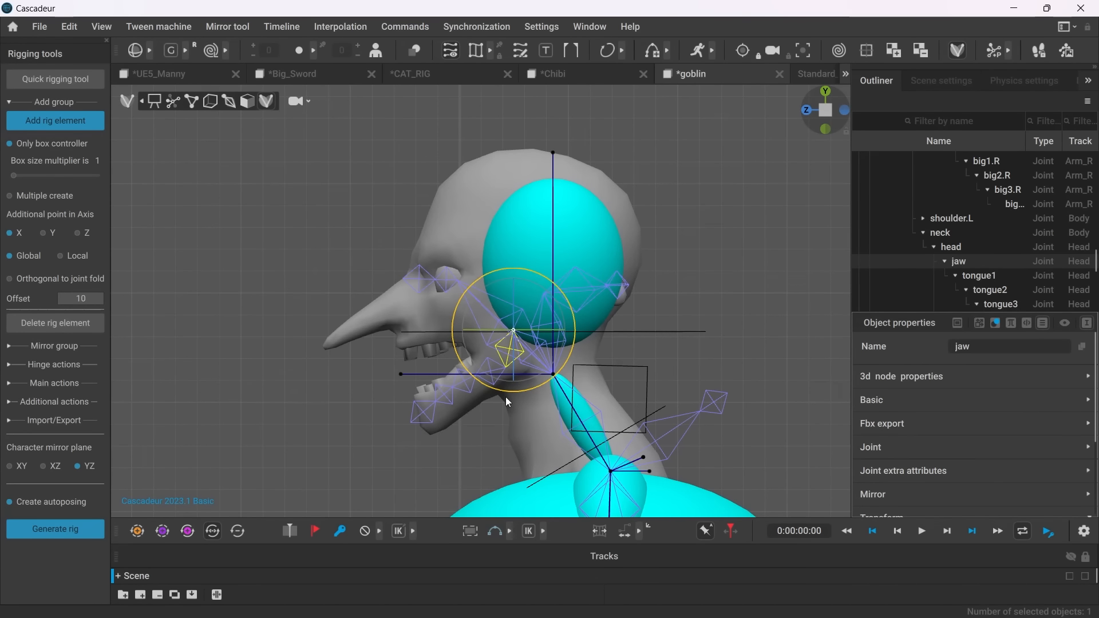
key("ctrl+z")
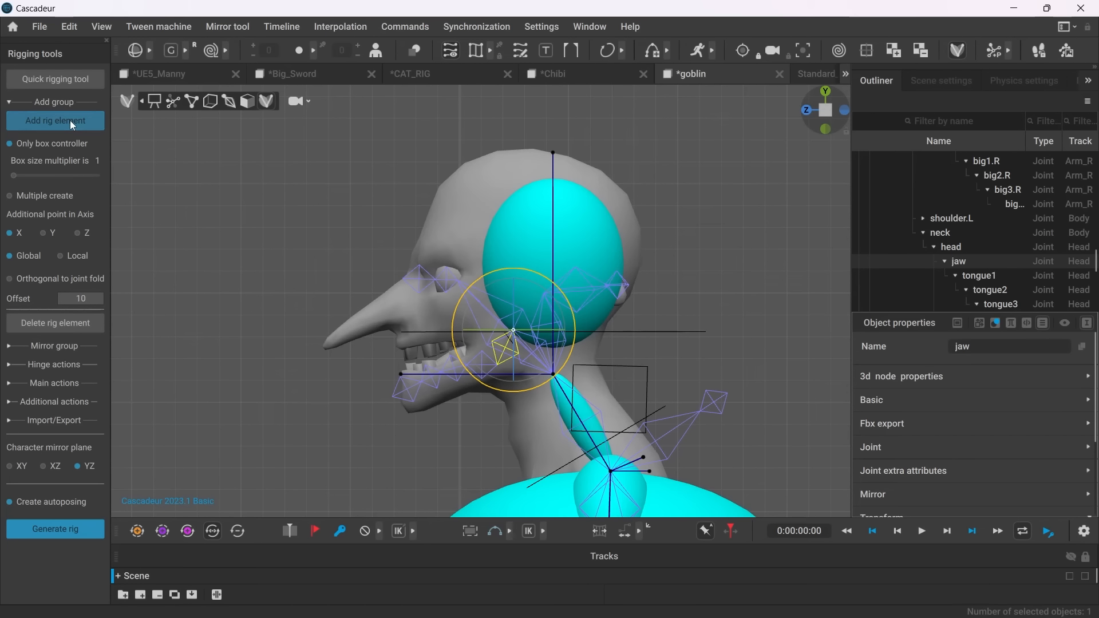
scroll(349, 439, "up", 5)
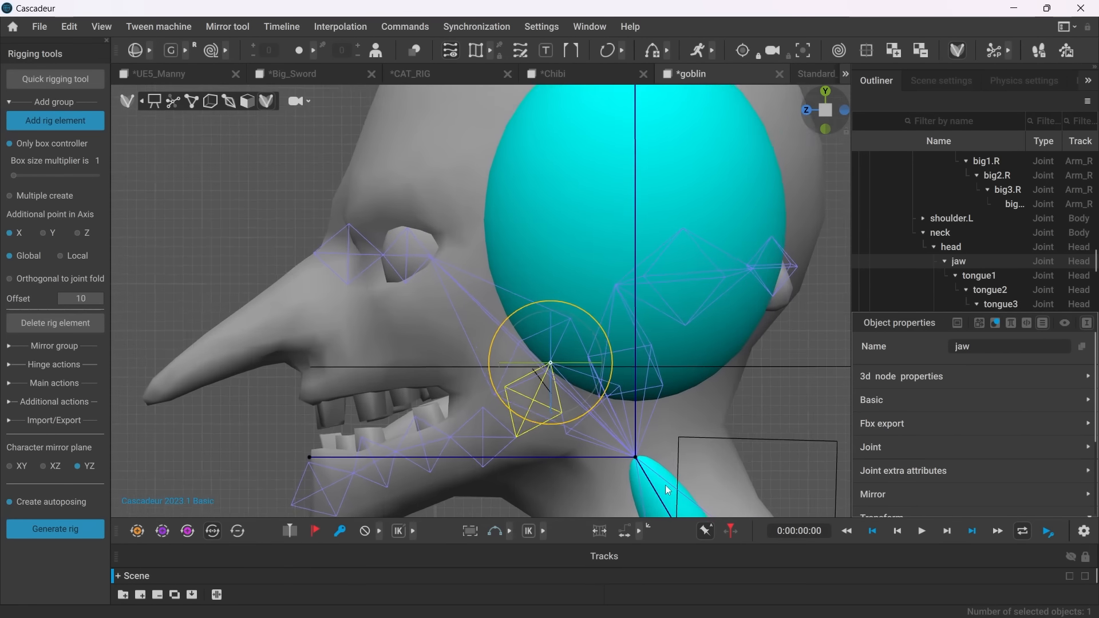
left_click(546, 499)
left_click(549, 390)
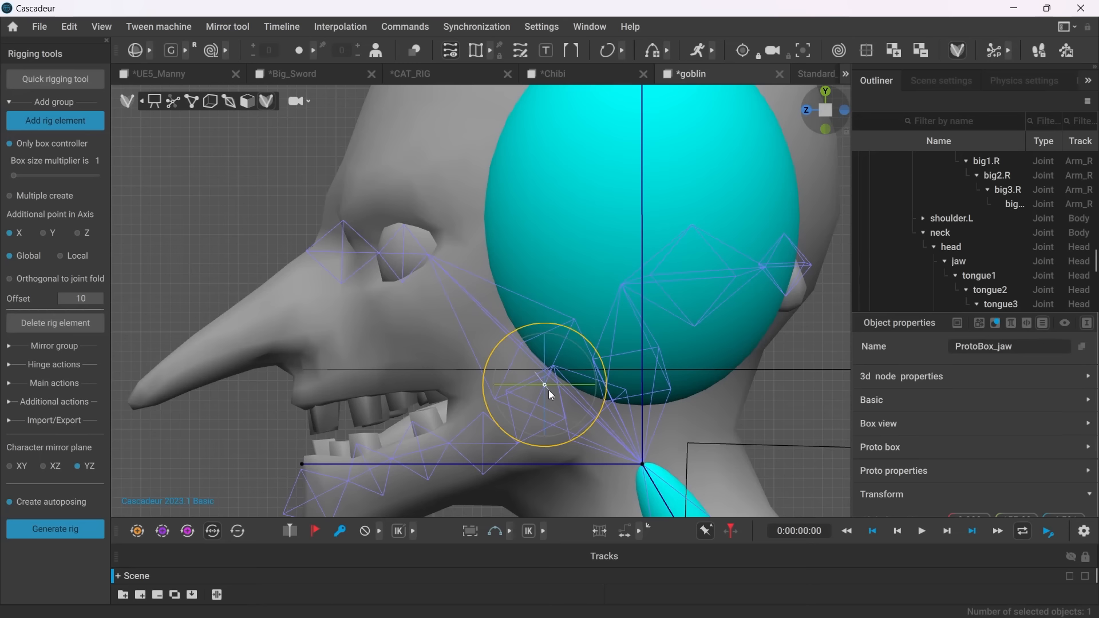
Step: Move the jaw's box controller down and forward to sit beneath the goblin's lower jaw
left_click(151, 53)
left_click(218, 51)
key("e")
key("w")
left_click_drag(533, 404, 461, 495)
scroll(614, 473, "down", 4)
left_click_drag(613, 473, 478, 482, "alt")
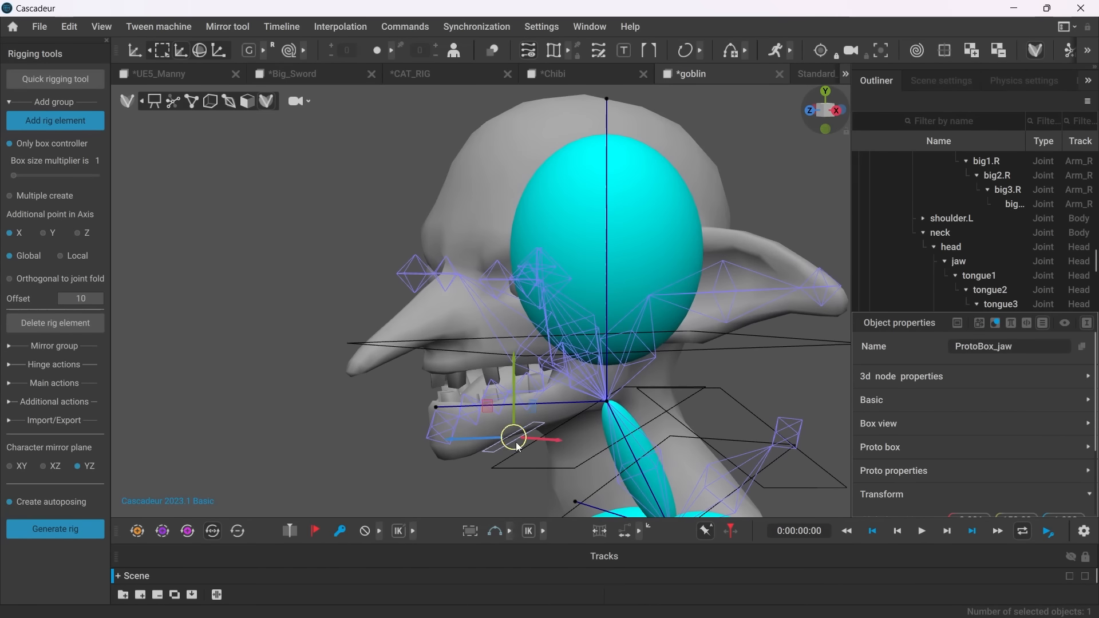
Step: Scale the jaw's box controller so it stretches along the underside of the lower jaw
left_click(219, 51)
left_click_drag(424, 446, 376, 431, "alt")
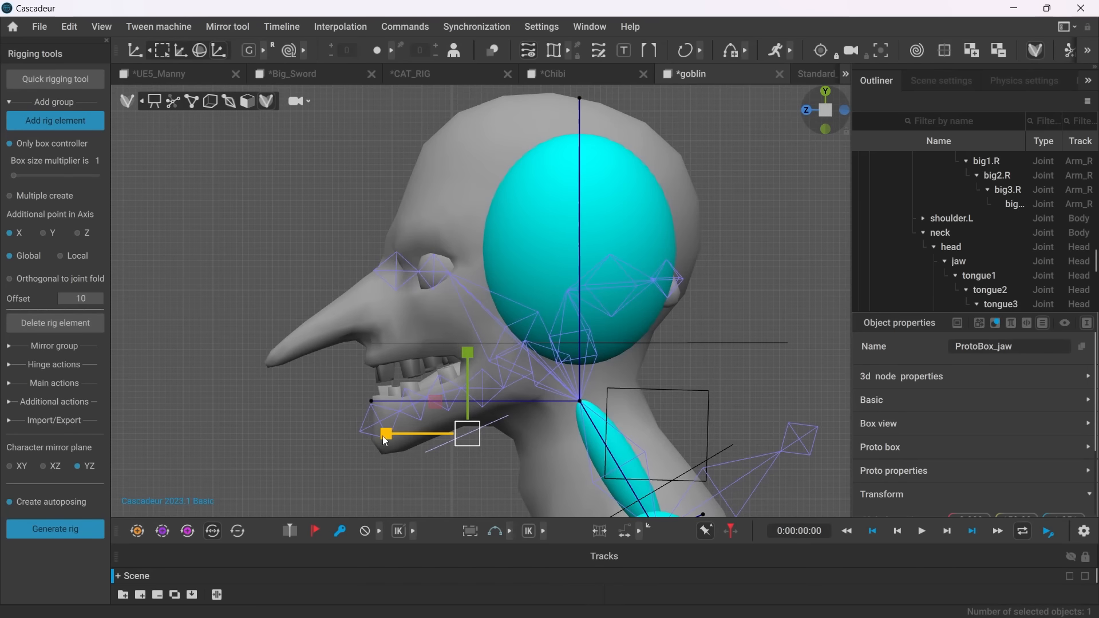
left_click(453, 487)
Step: Scale down the goblin's hips box controller in depth and width
left_click(829, 106)
scroll(635, 367, "down", 6)
middle_click_drag(621, 447, 613, 234, "alt")
left_click(617, 462)
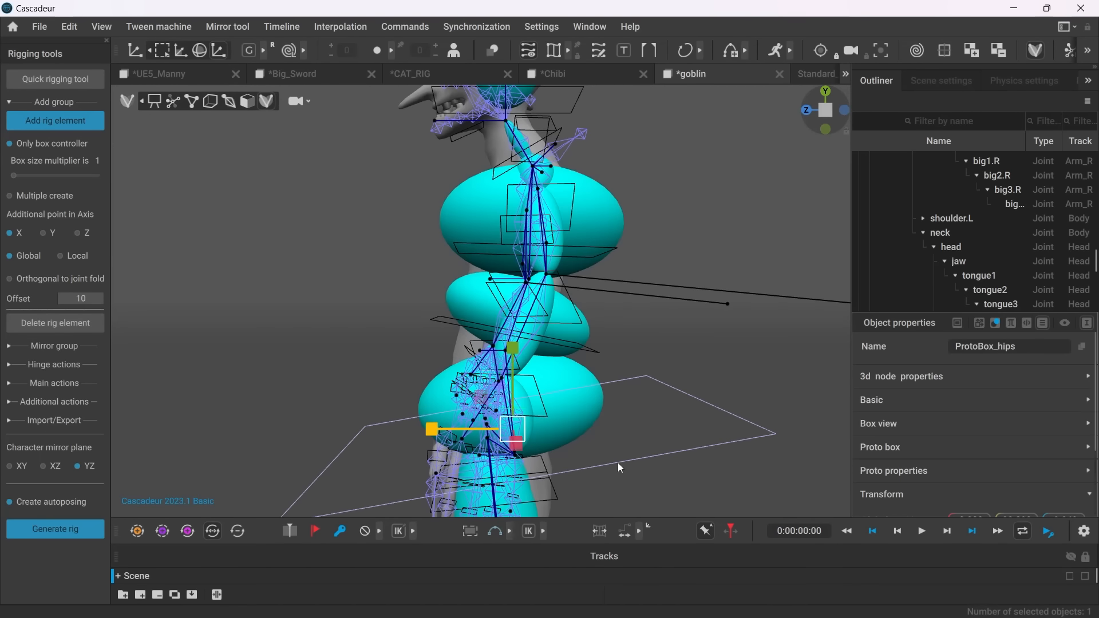
left_click_drag(433, 430, 469, 431)
left_click_drag(607, 468, 712, 469, "alt")
left_click_drag(589, 433, 549, 432)
left_click(475, 422)
left_click_drag(478, 426, 701, 332, "alt")
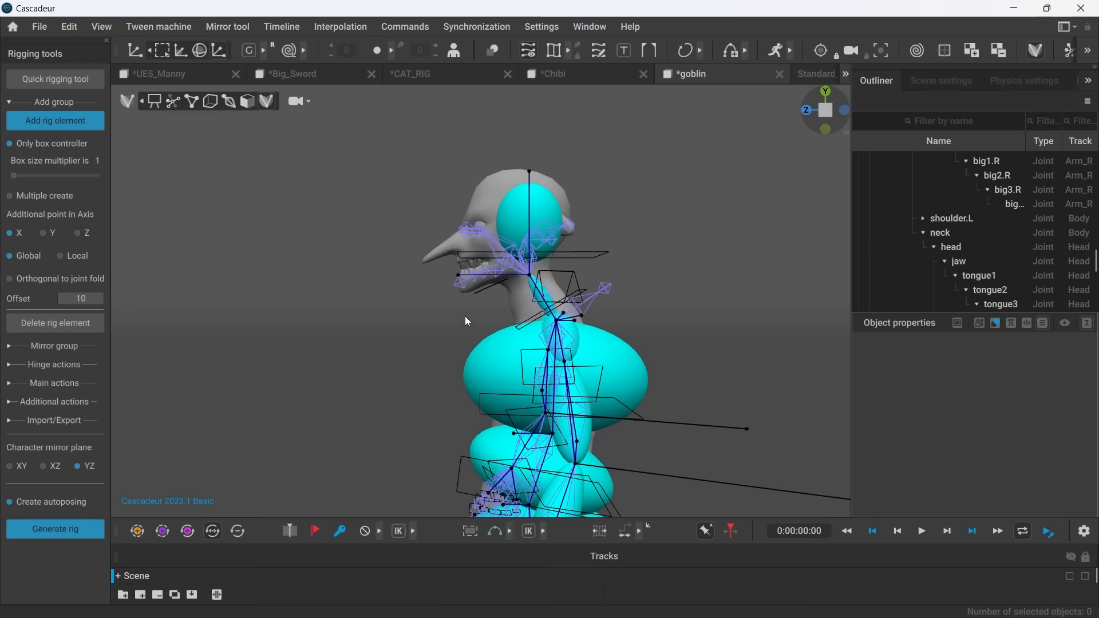
Step: Add a full rig element, rather than a box-only one, to the goblin's left ear joint (ear.L)
left_click_drag(464, 319, 635, 379, "alt")
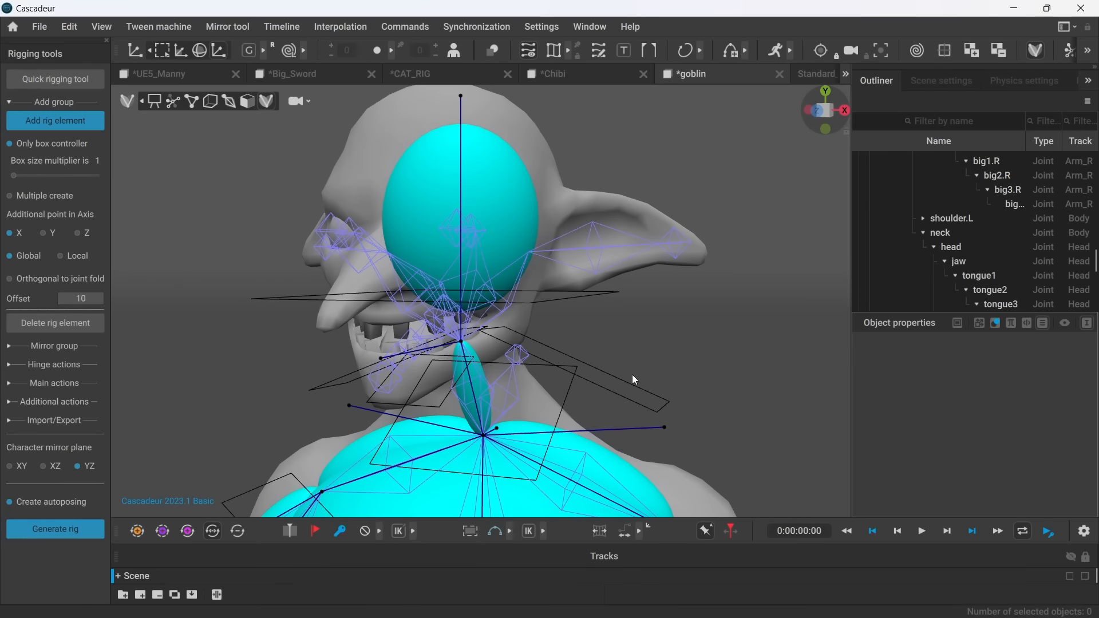
left_click_drag(643, 251, 229, 235, "alt")
left_click_drag(746, 349, 613, 271, "alt")
left_click(581, 280)
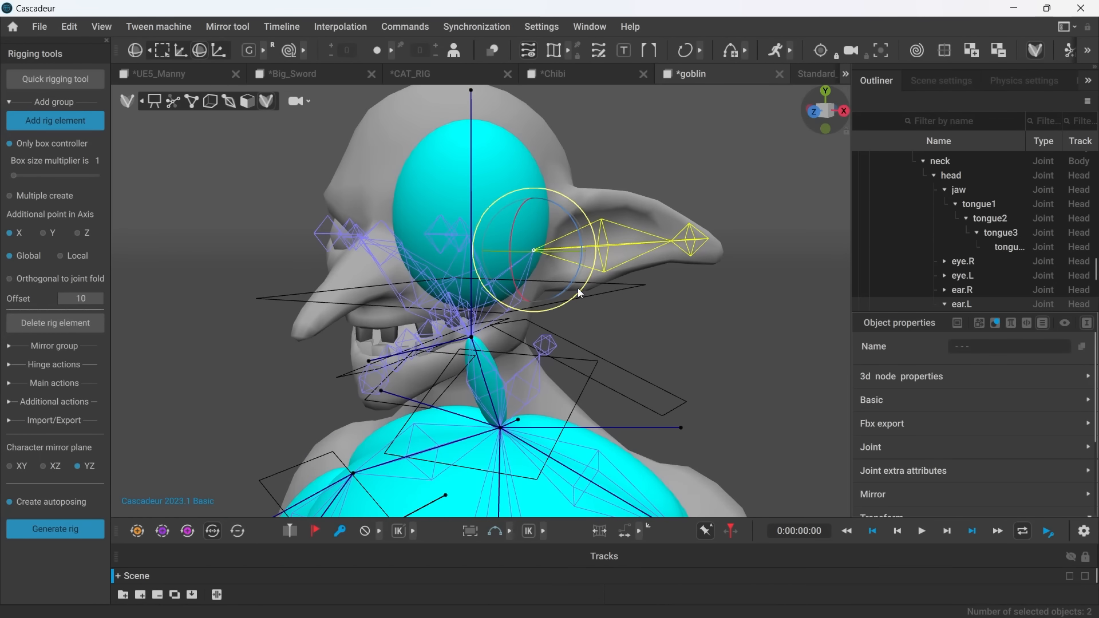
left_click(677, 322)
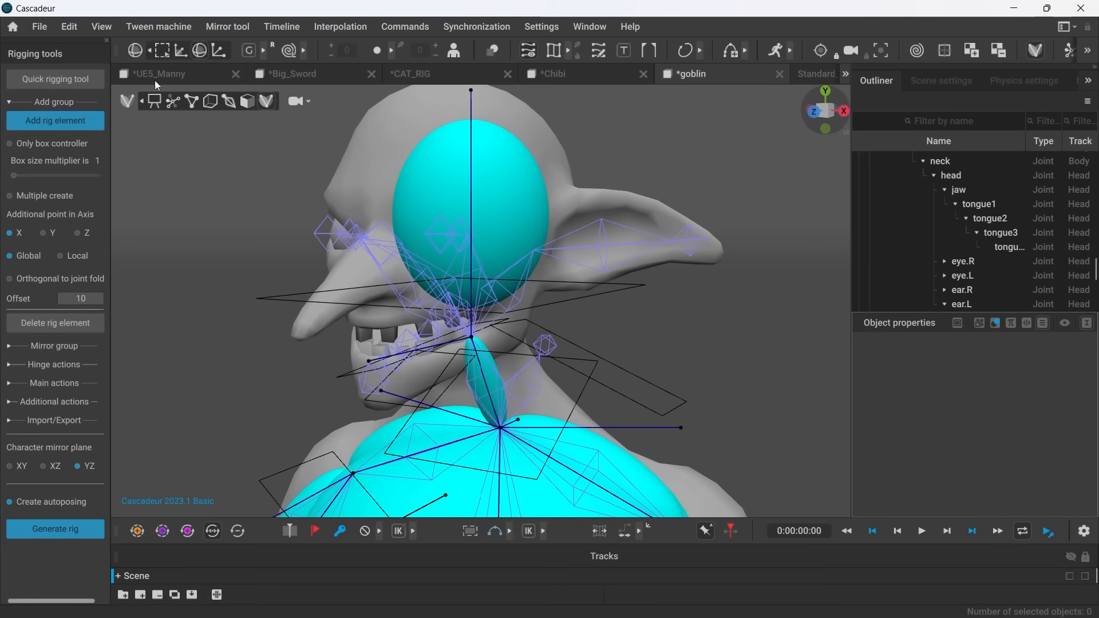
left_click(579, 269)
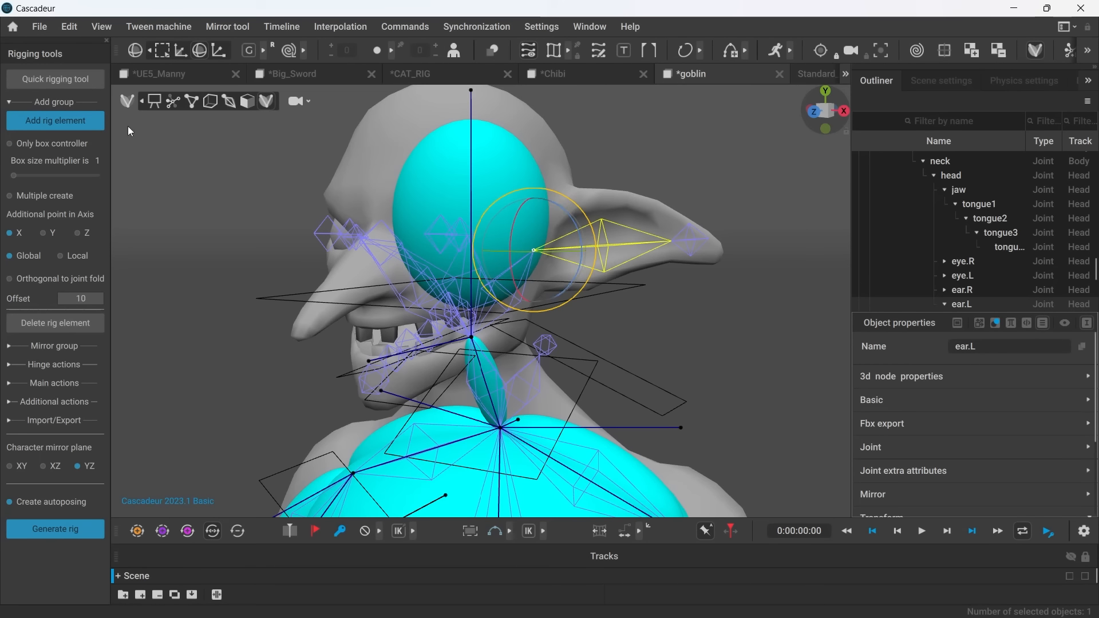
left_click(81, 129)
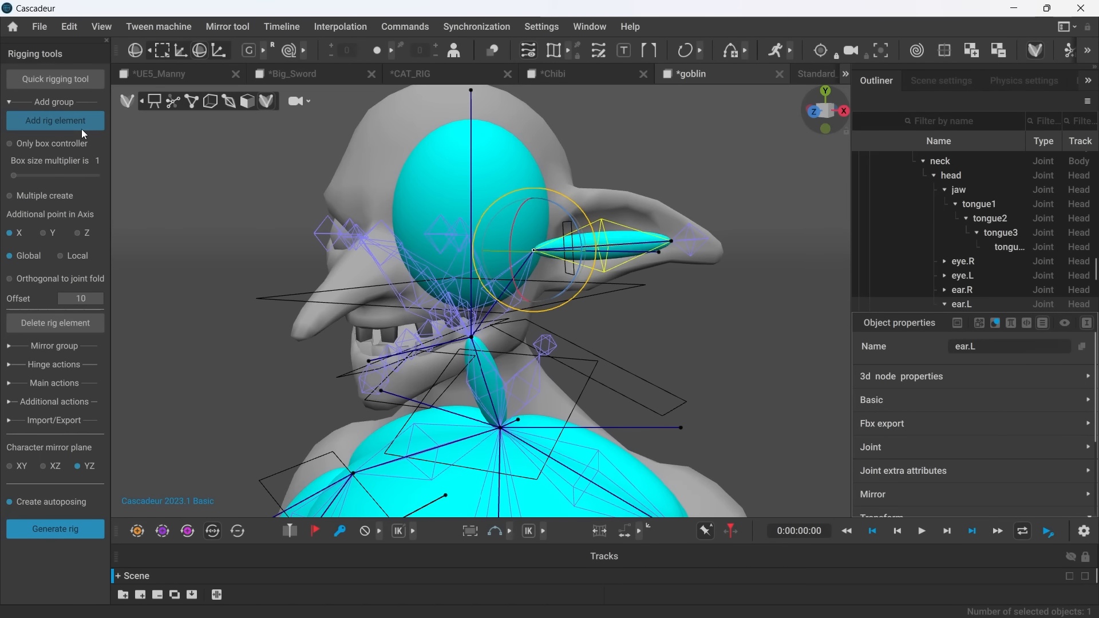
left_click(747, 308)
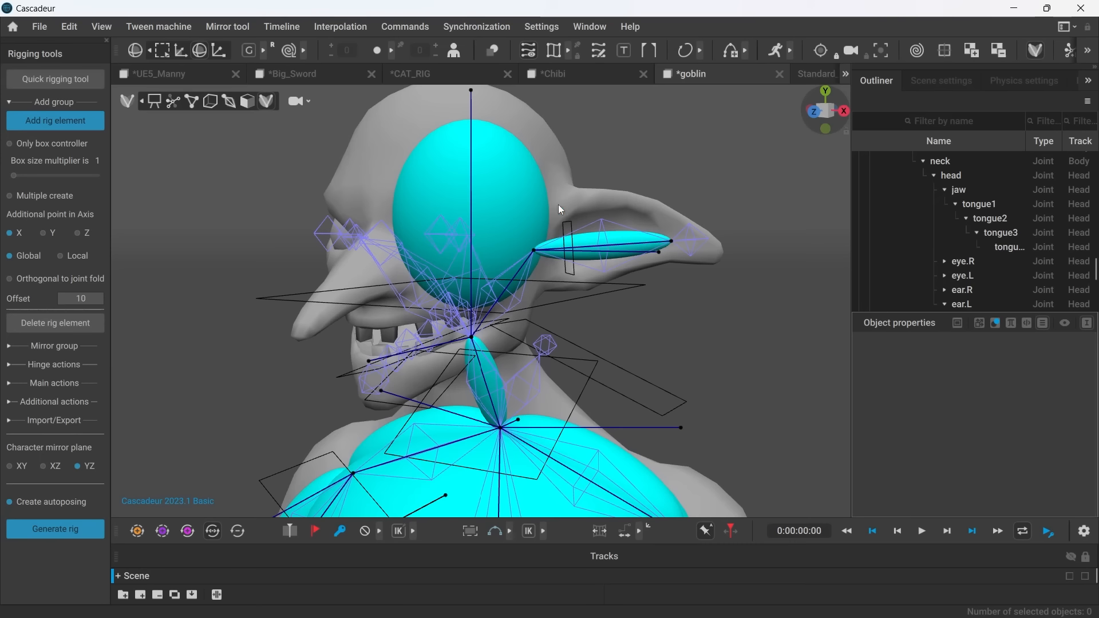
Step: Raise the left ear's additional point to the ear's upper edge and mirror the ear's rig element to the other side
left_click(660, 253)
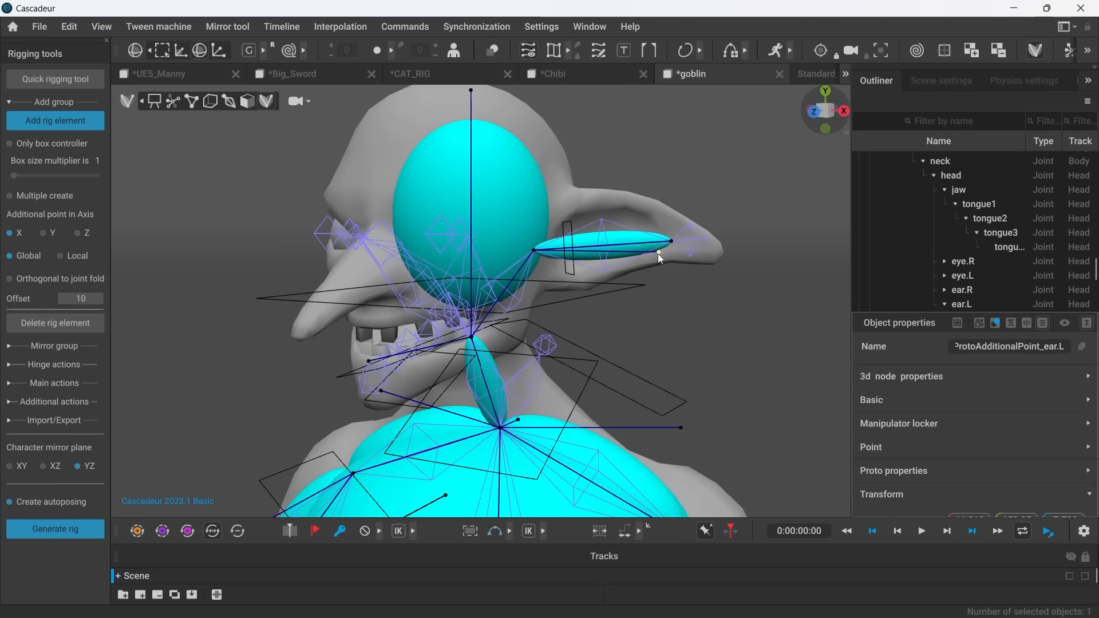
left_click_drag(661, 262, 620, 201)
left_click(685, 304)
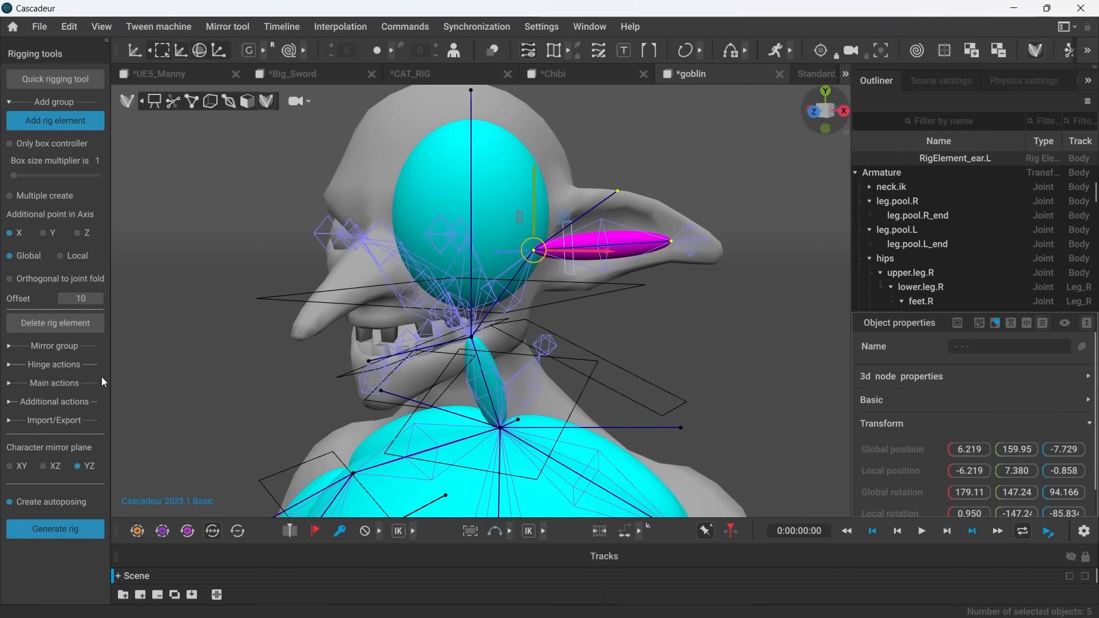
left_click(55, 346)
left_click(74, 368)
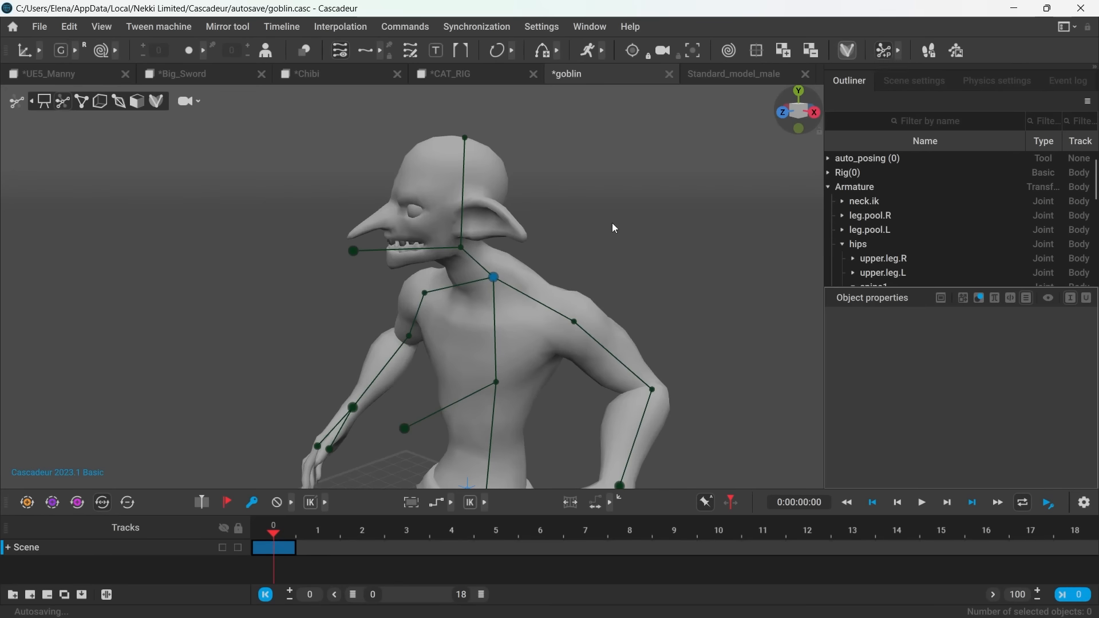
Step: Test the generated rig by moving the goblin's neck autoposing controller and shifting the upper body
left_click(495, 278)
right_click_drag(504, 267, 568, 207)
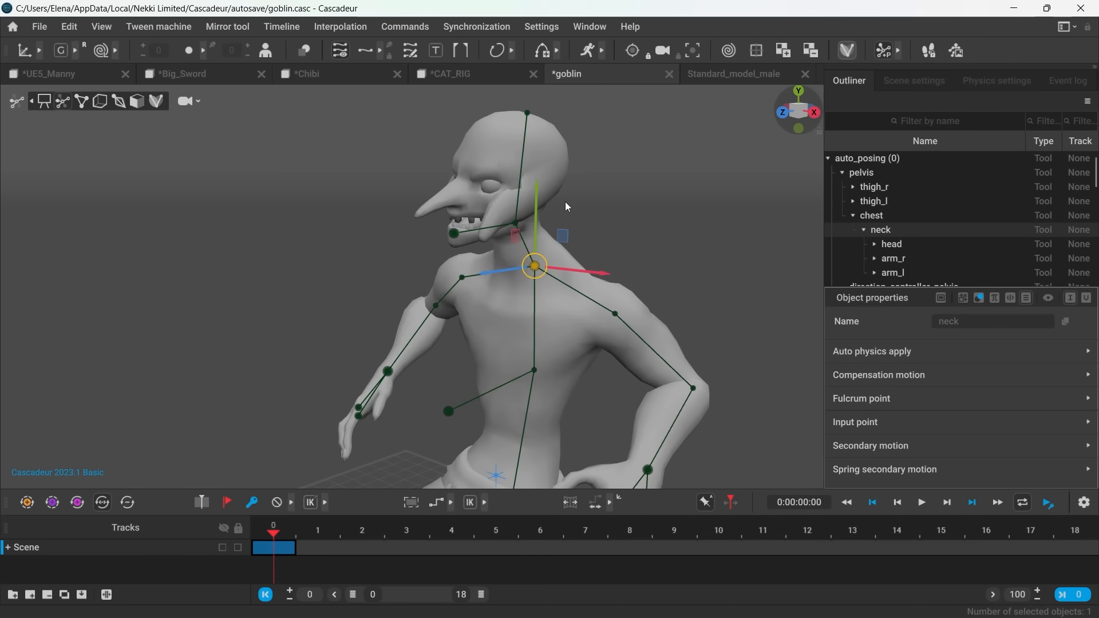
left_click(569, 208)
left_click(536, 270)
right_click_drag(536, 270, 580, 277)
left_click(580, 277)
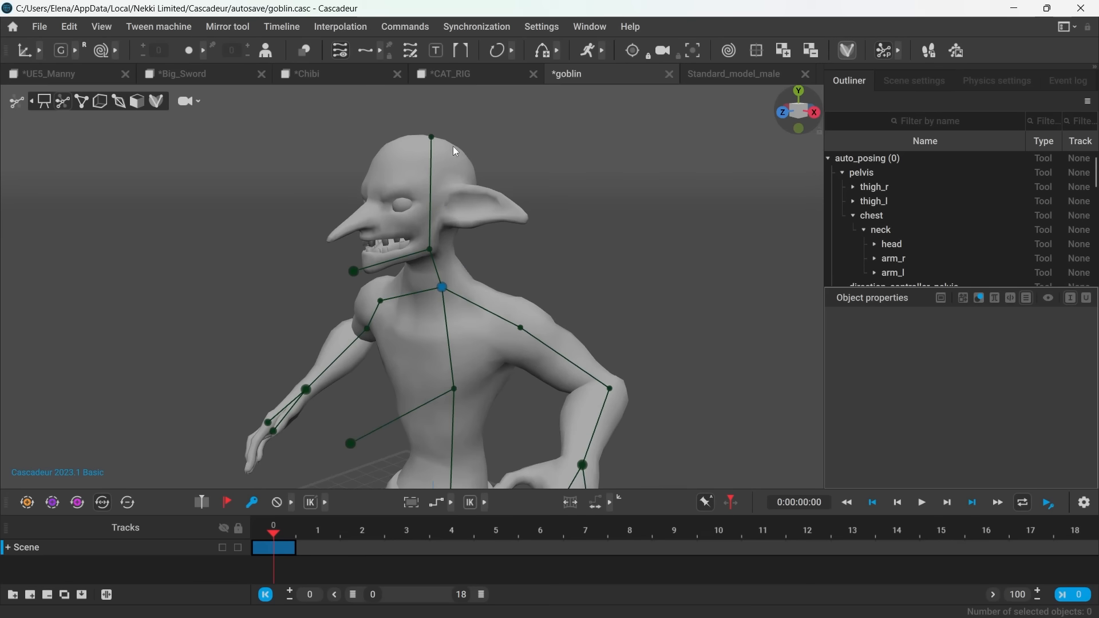
Step: Display the point controllers and move the chest with its child points, leaving the ear points out of the selection
left_click(80, 103)
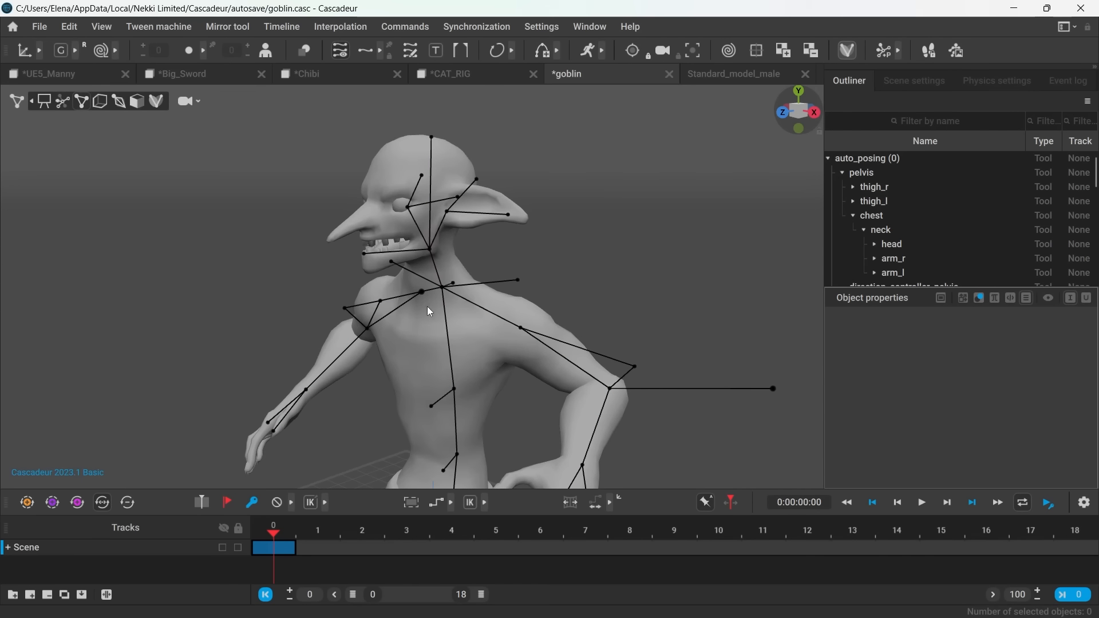
left_click(454, 389)
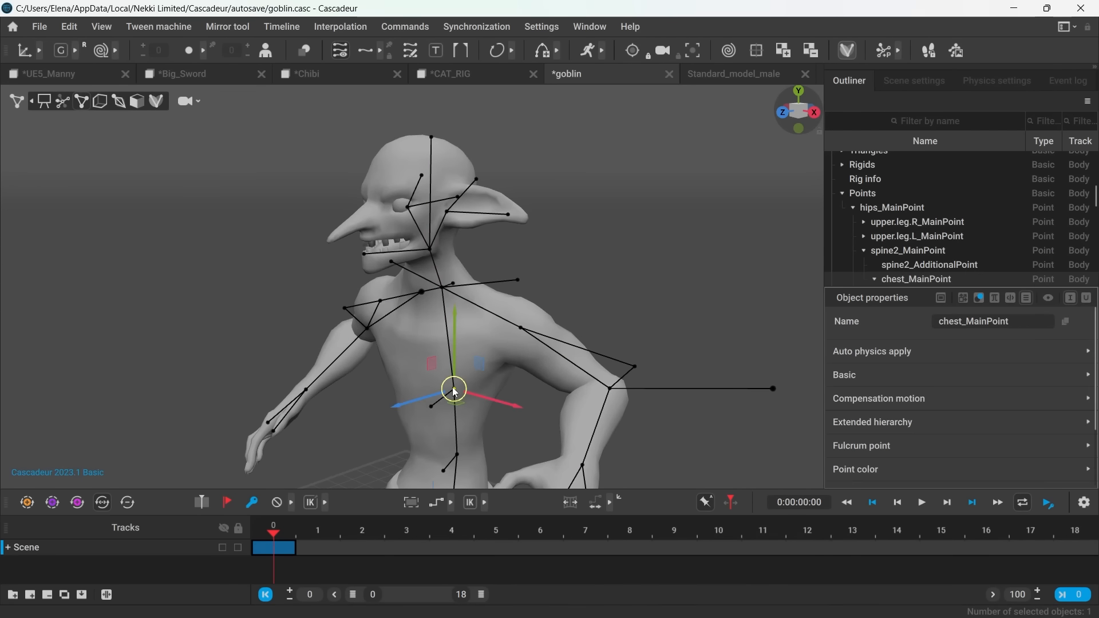
double_click(456, 387)
left_click(448, 213)
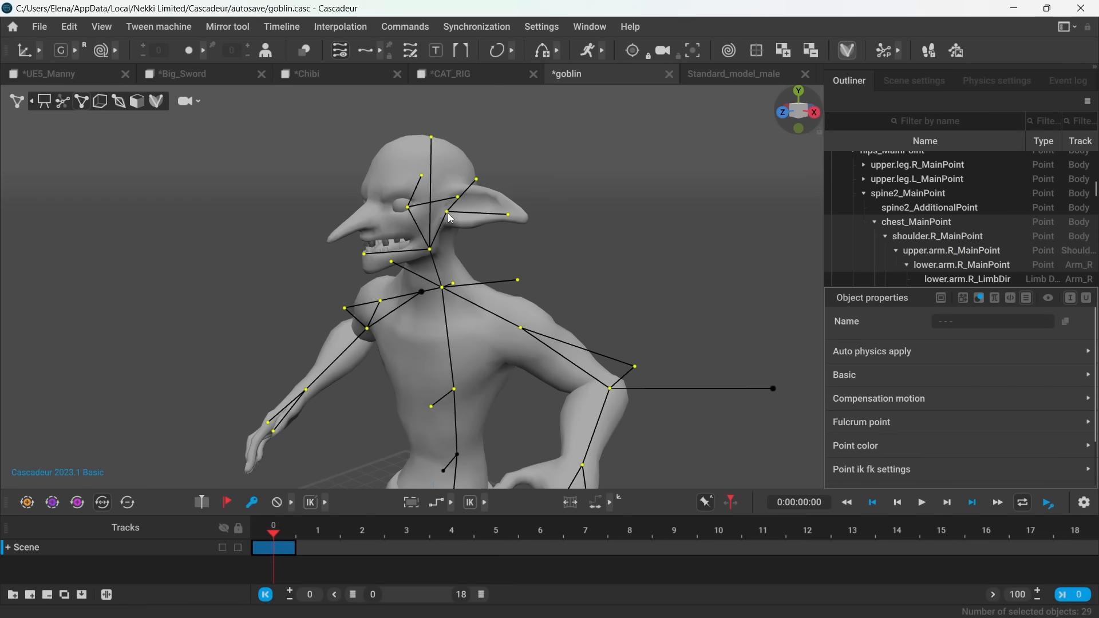
double_click(408, 208, "ctrl")
mouse_move(452, 389)
left_mouse_down()
mouse_move(537, 371)
mouse_move(466, 366)
mouse_move(424, 398)
mouse_move(526, 365)
mouse_move(441, 374)
left_mouse_up()
left_click(603, 270)
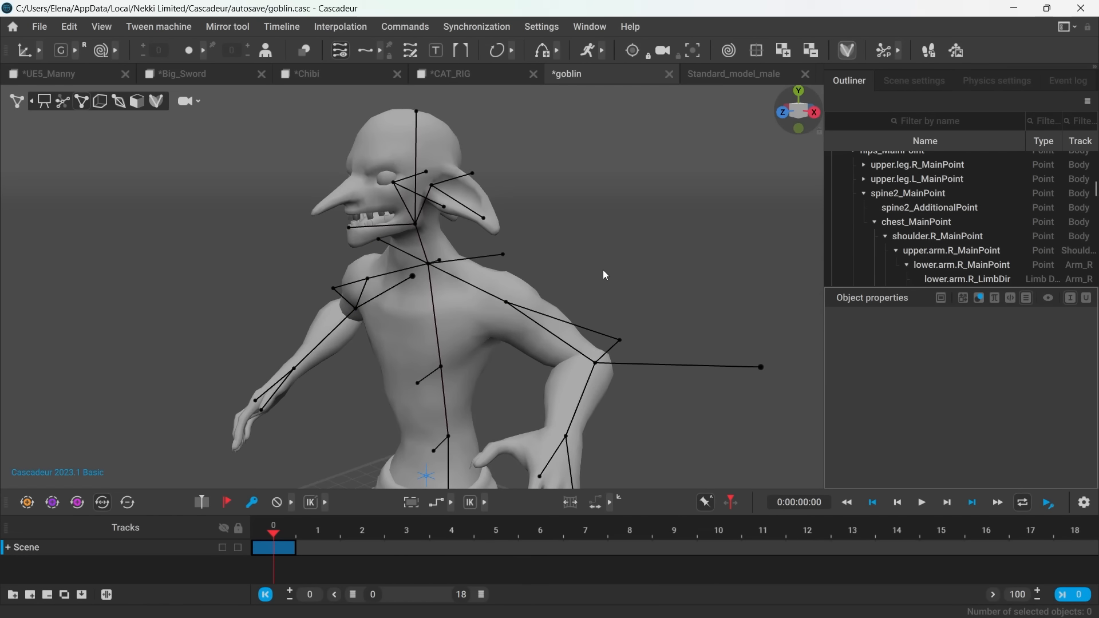
Step: Display the box controllers, select all of the goblin's boxes and return the character to its T-pose
left_click(100, 108)
scroll(339, 358, "down", 4)
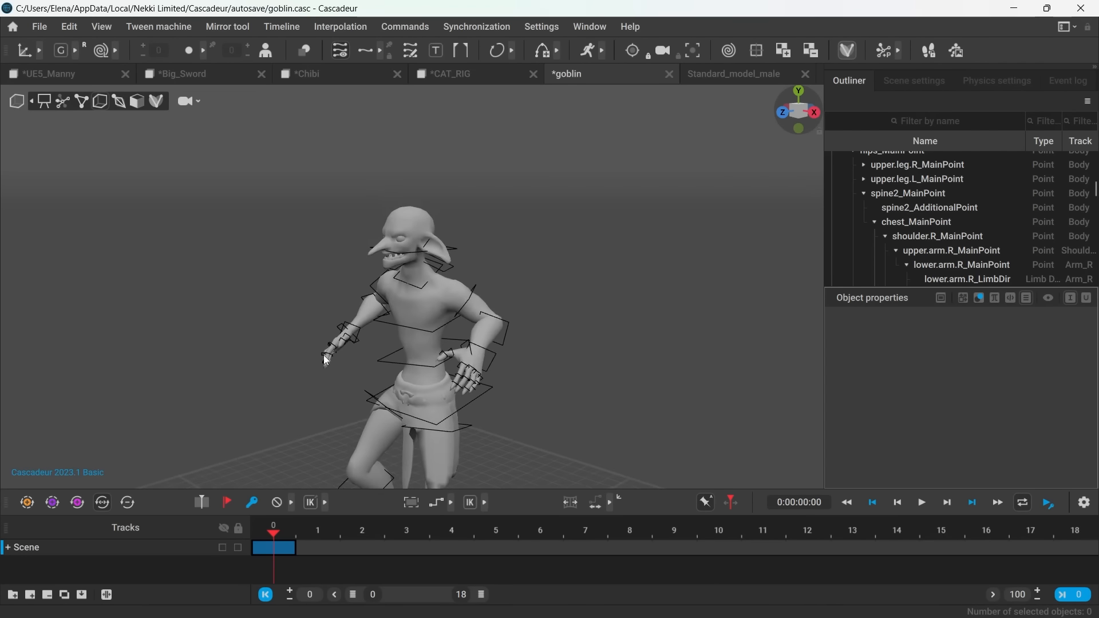
middle_click_drag(558, 415, 567, 304, "alt")
scroll(526, 345, "down", 3)
left_click_drag(294, 127, 515, 458)
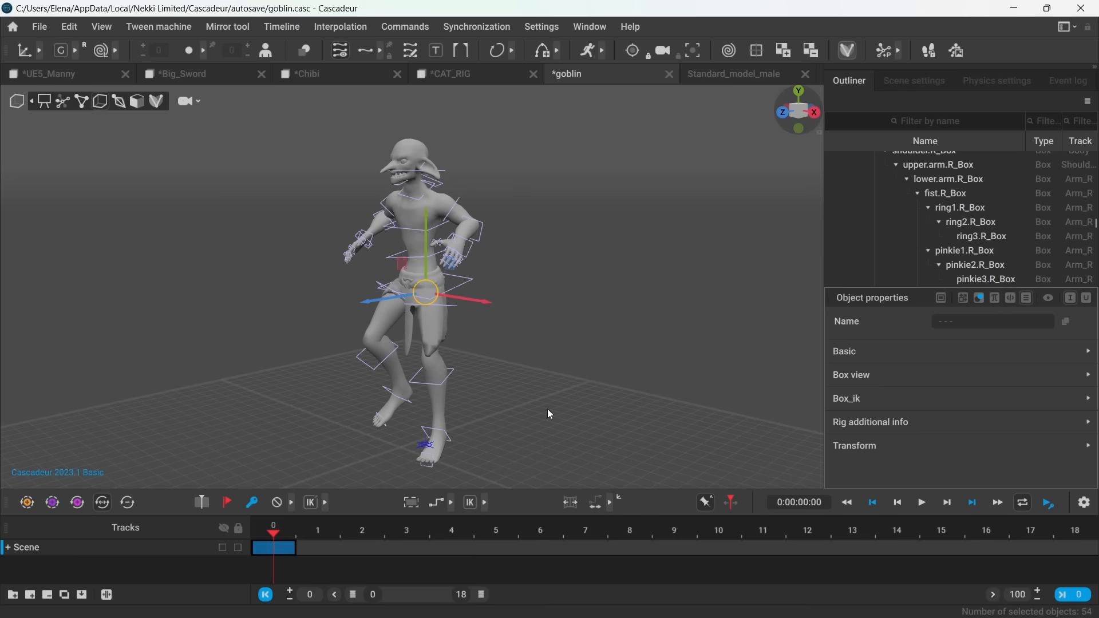
left_click(416, 30)
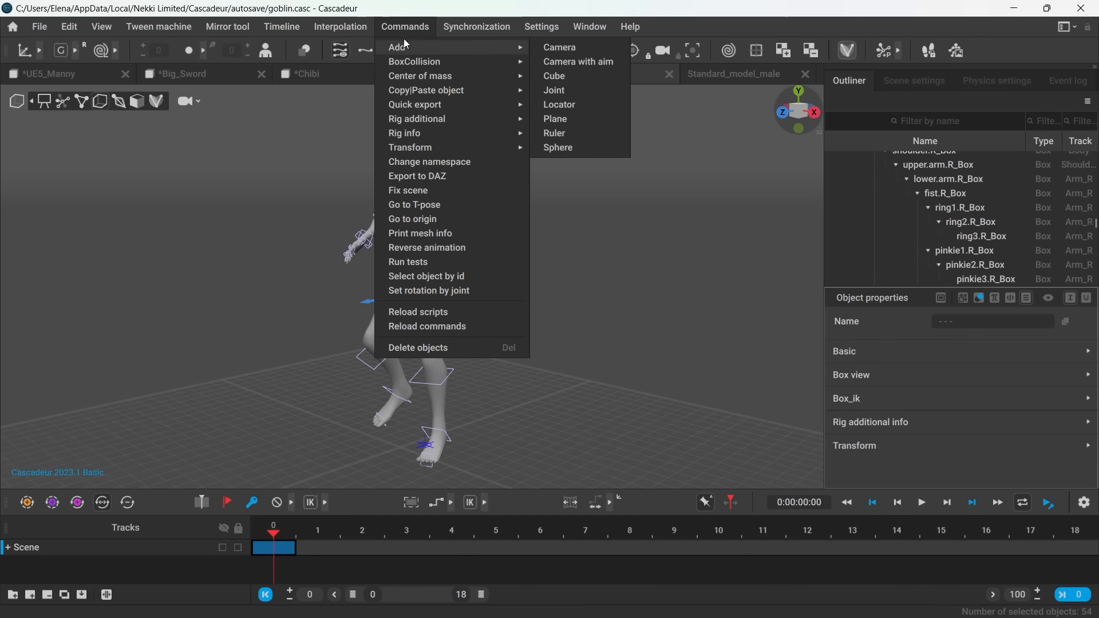
left_click(411, 204)
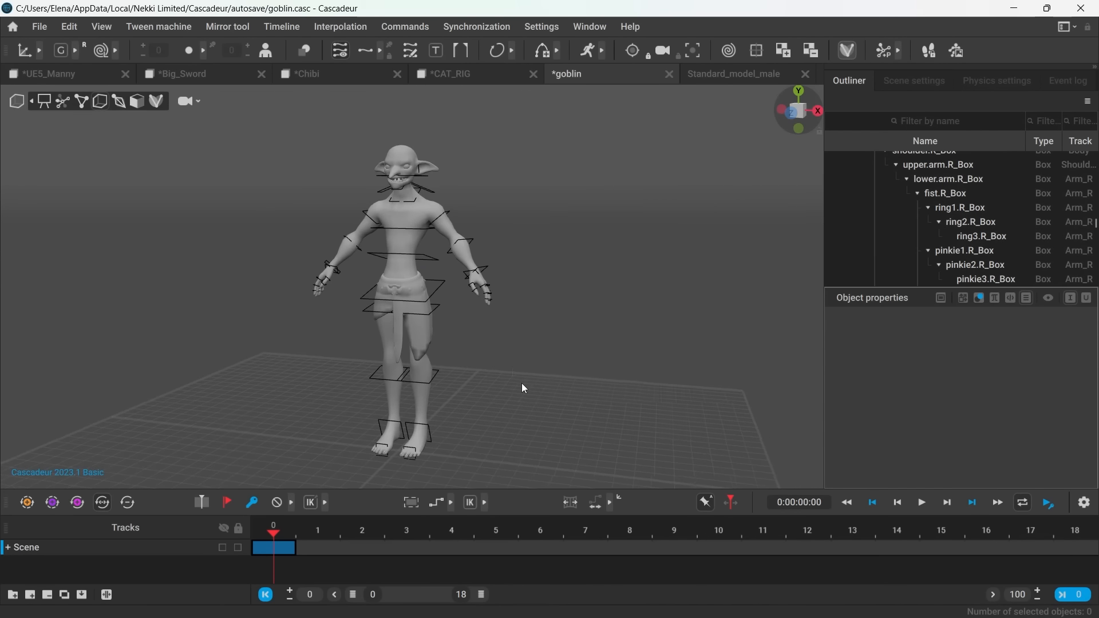
Step: Display the point controllers and change the point IK/FK setting for the points of both ears
left_click(82, 101)
scroll(541, 472, "up", 5)
scroll(382, 197, "up", 2)
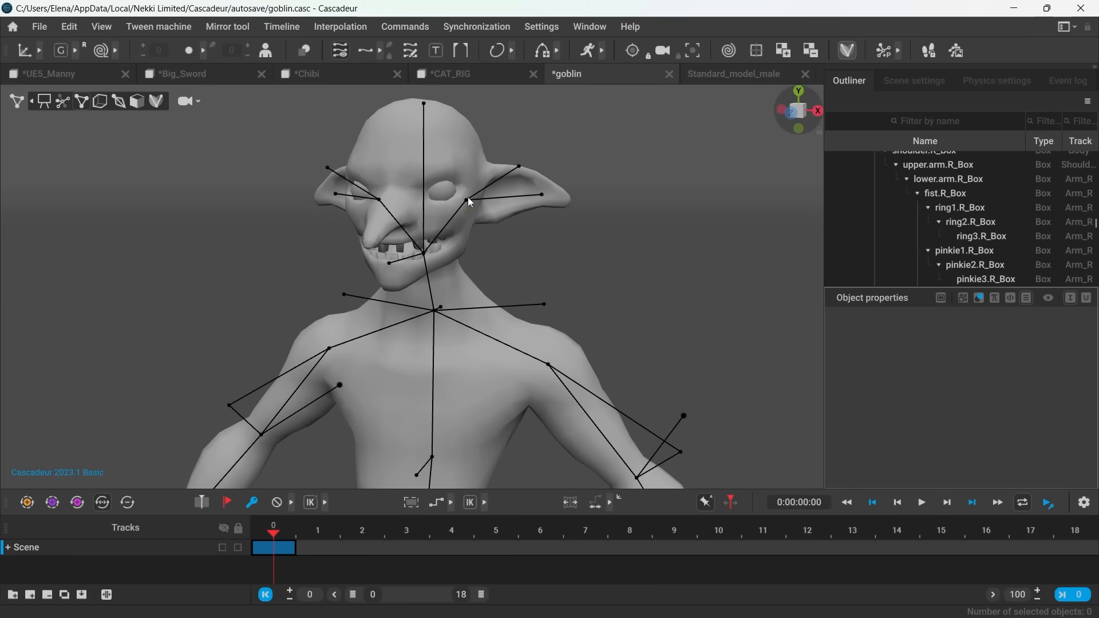
left_click(380, 200)
key("w")
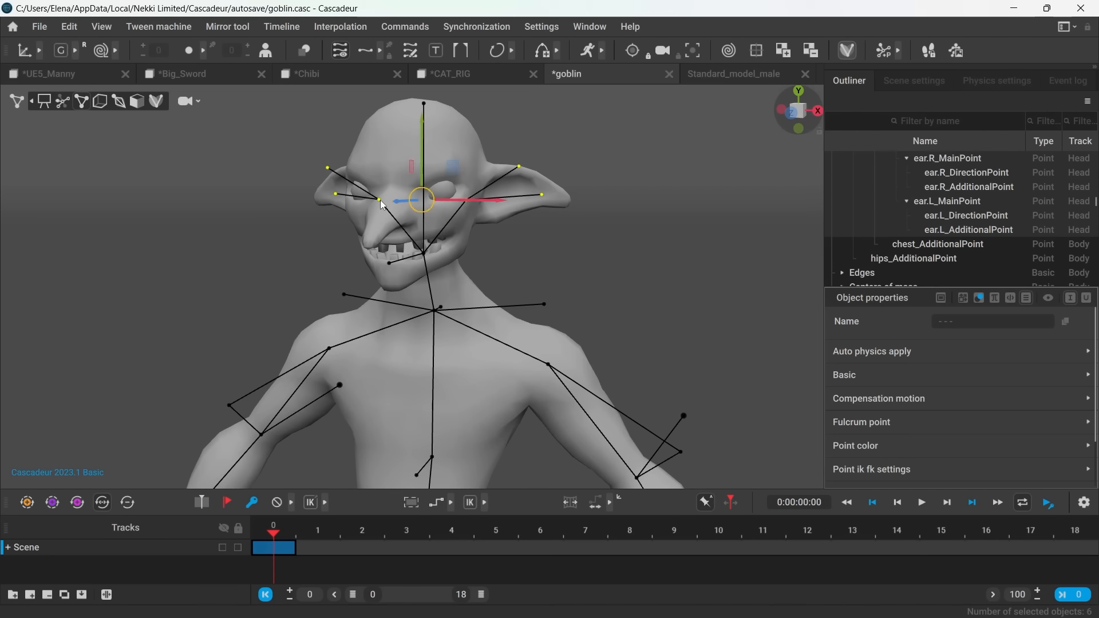
left_click(870, 471)
left_click(991, 422)
left_click(607, 352)
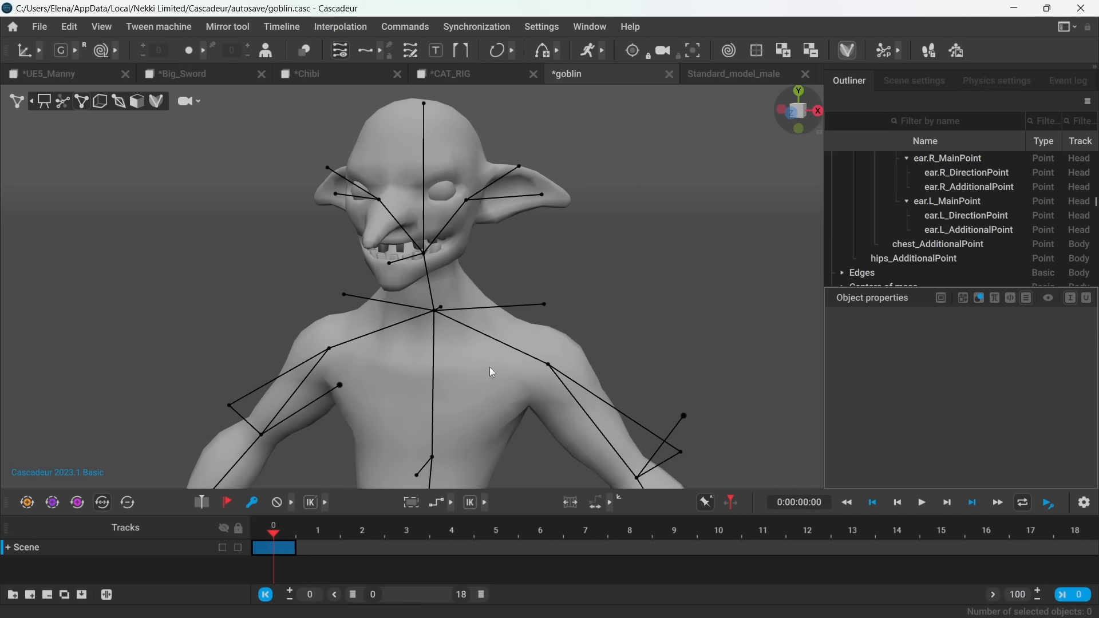
Step: Switch to the autoposing controllers and test the goblin's neck controller
left_click(66, 105)
left_click(436, 311)
left_click_drag(452, 313, 553, 290, "alt")
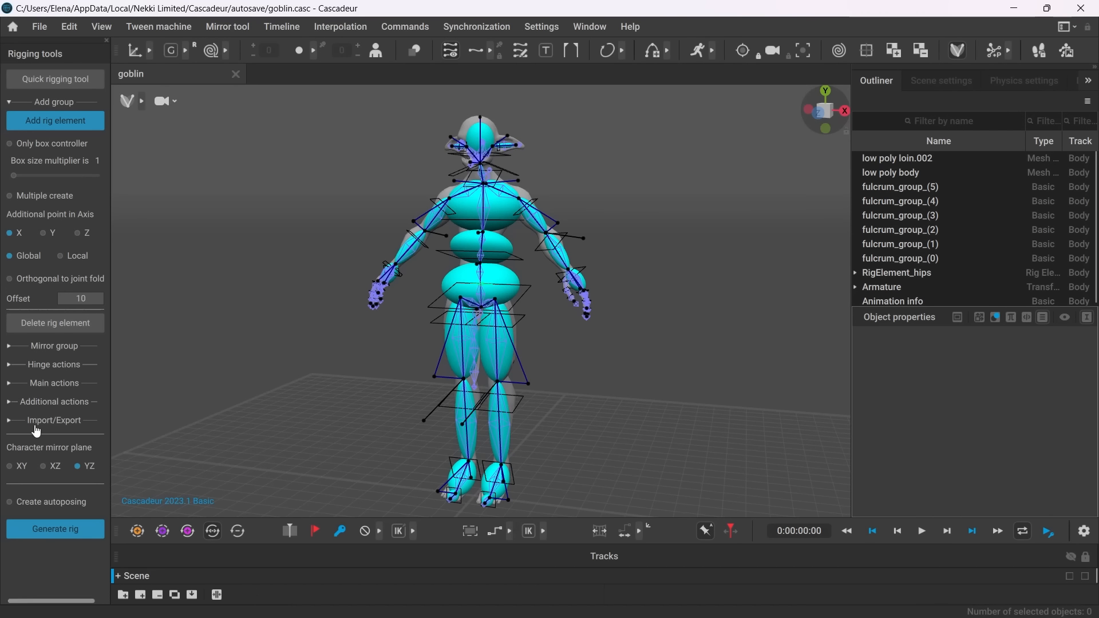
Step: Export the goblin's rig to a Cascadeur rig file named goblib in the rig folder
left_click(57, 422)
left_click(76, 446)
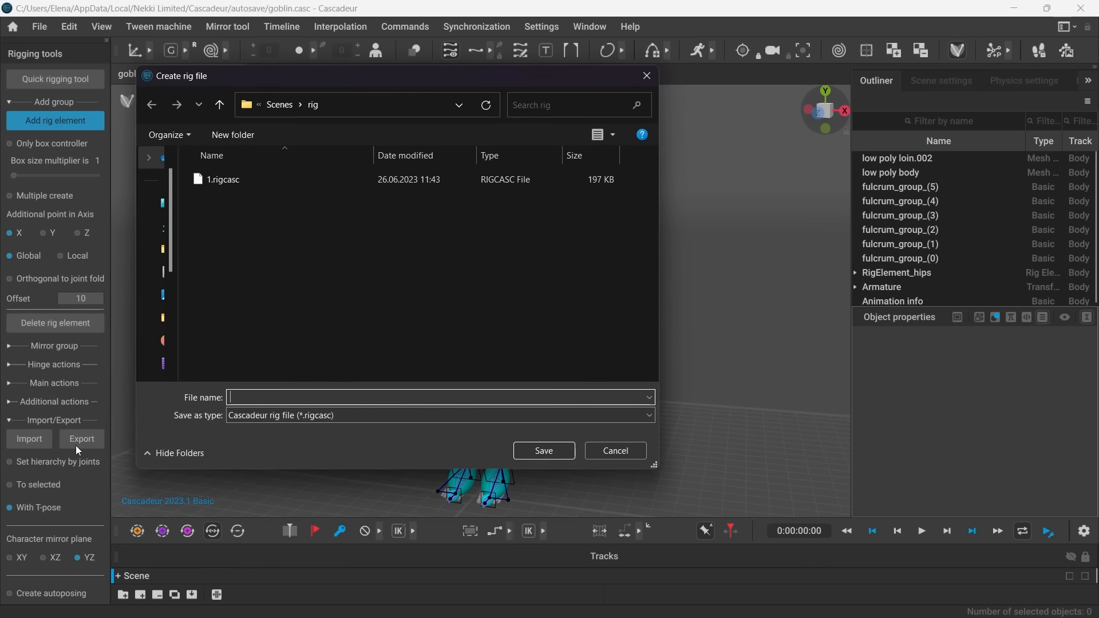
type("goblib")
left_click(537, 455)
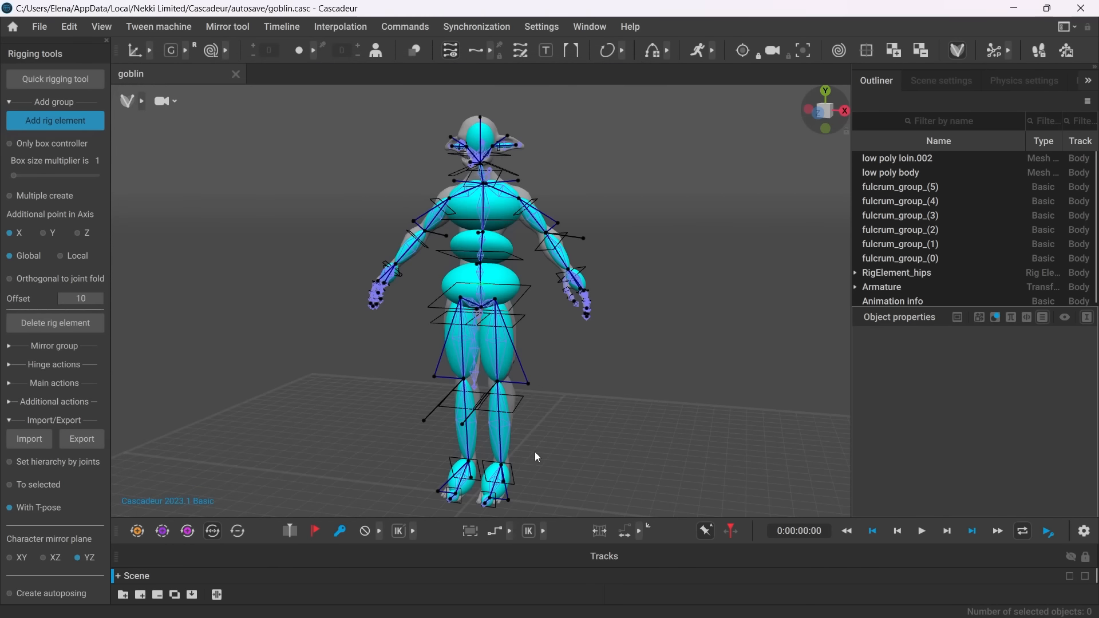
Step: Import the goblin_animation FBX scene into a new scene and scrub through its animation
left_click(42, 30)
left_click(44, 44)
left_click(42, 31)
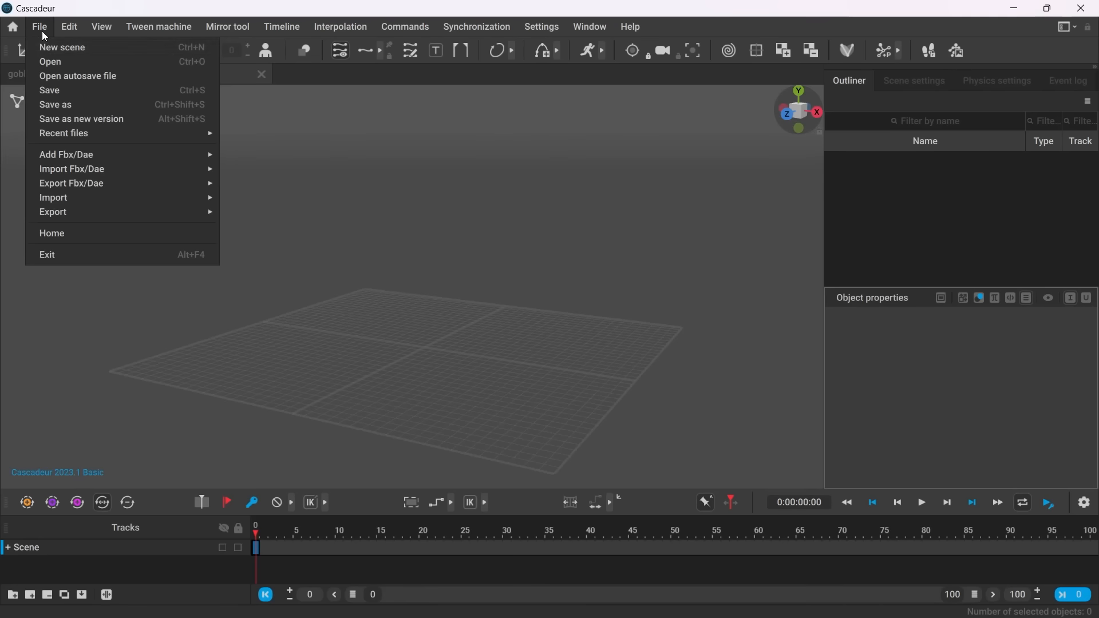
mouse_move(80, 172)
left_click(245, 227)
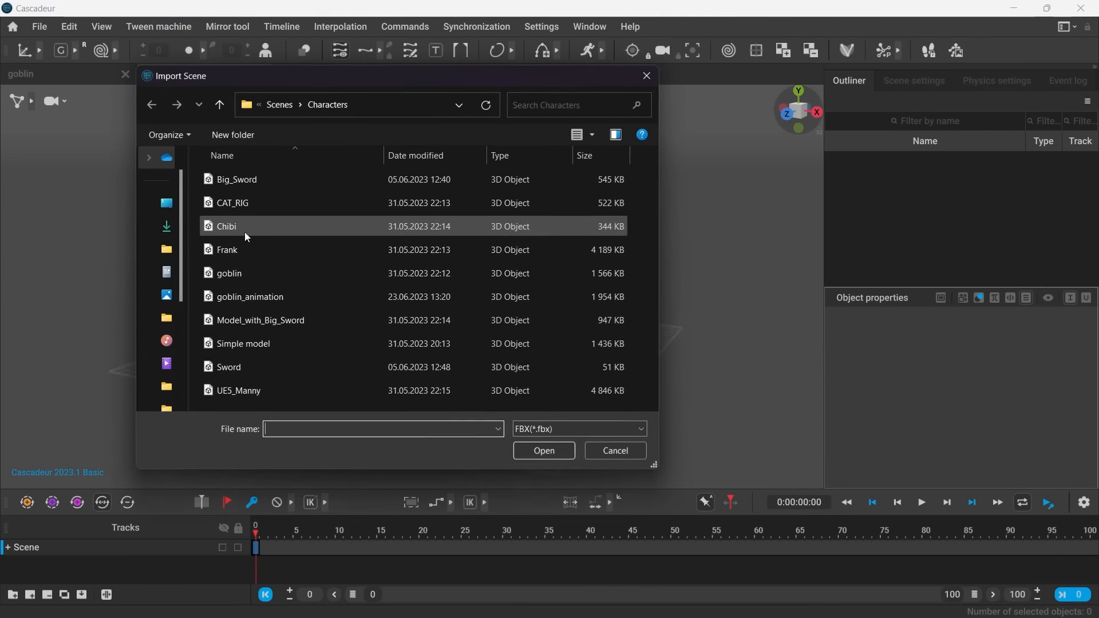
double_click(242, 296)
scroll(333, 303, "up", 5)
left_click_drag(324, 533, 264, 531)
Step: Enter rig mode for the animated goblin and import the goblin.rigcasc rig file
left_click(848, 51)
left_click(498, 359)
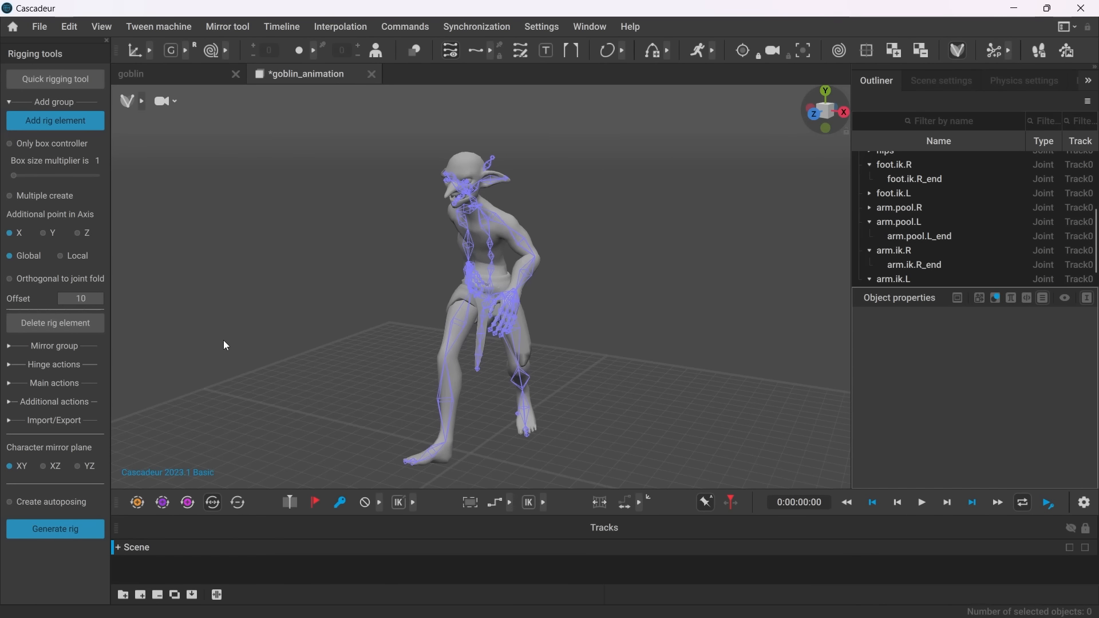
left_click(68, 422)
left_click(33, 444)
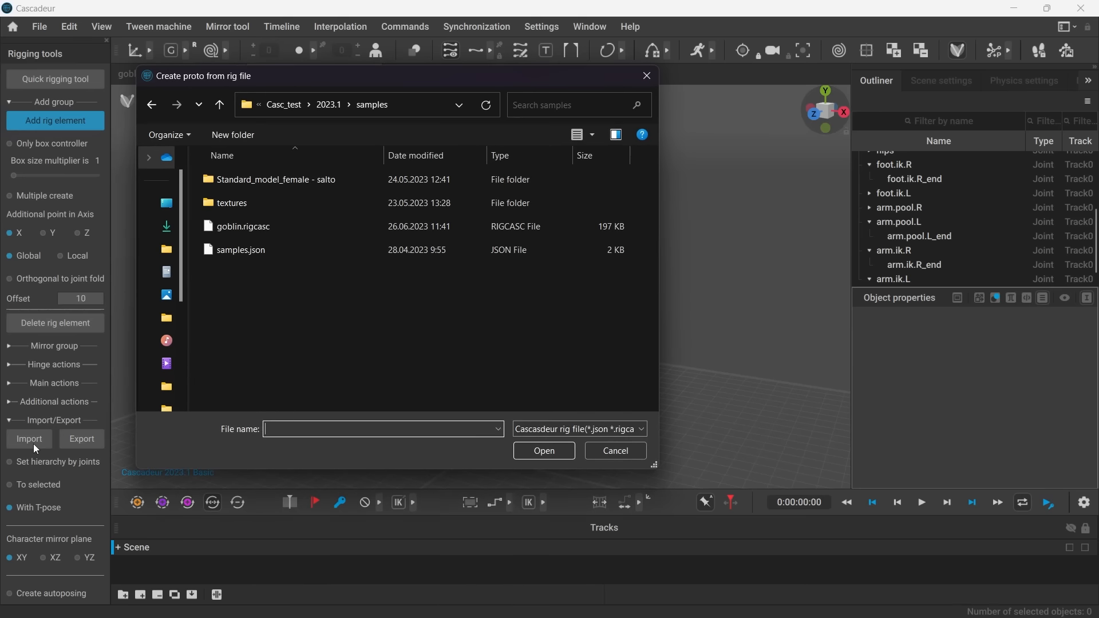
double_click(271, 229)
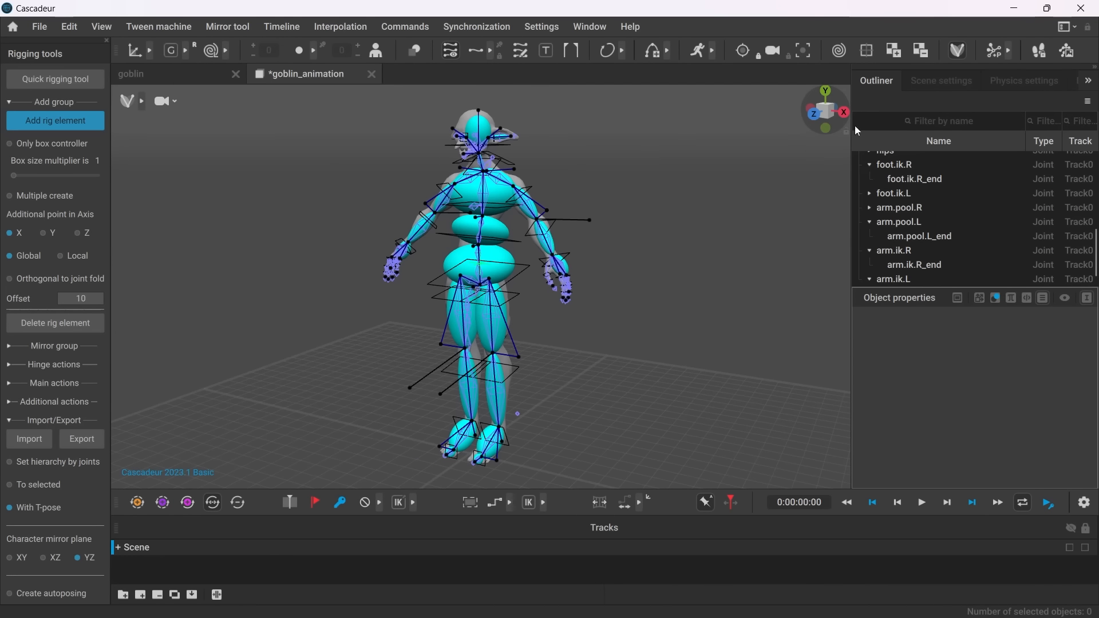
Step: Leave rig mode on the animated goblin, scrub the timeline and move one of its controllers
left_click(963, 52)
left_click_drag(252, 529, 305, 529)
left_click(463, 399)
left_click_drag(465, 411, 443, 410)
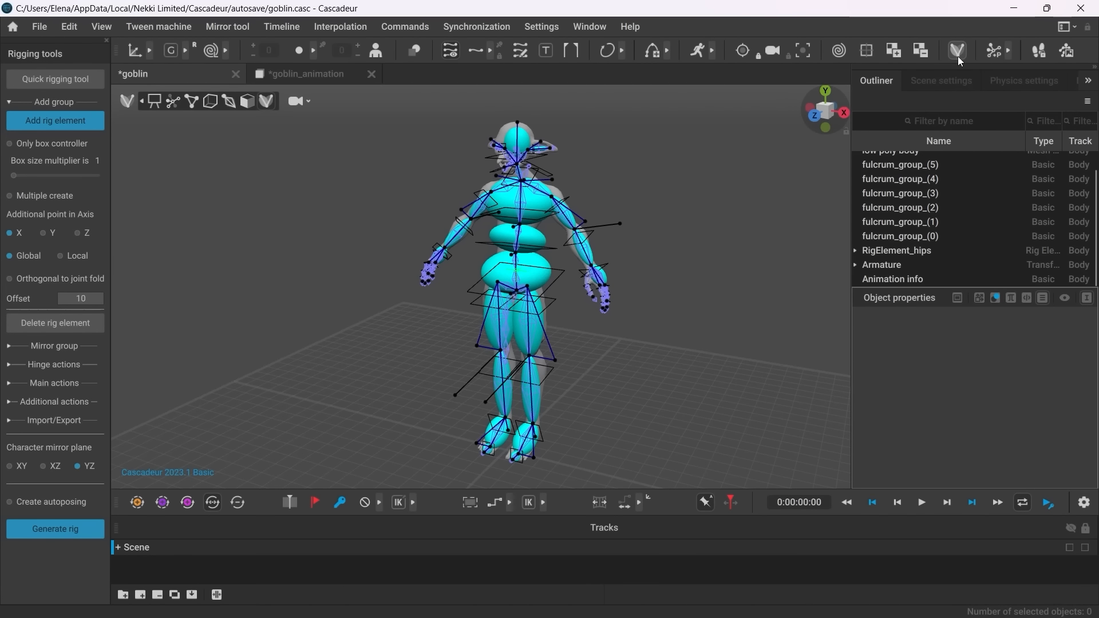
Step: Leave rig mode in the original goblin scene and open the file commands
left_click(958, 56)
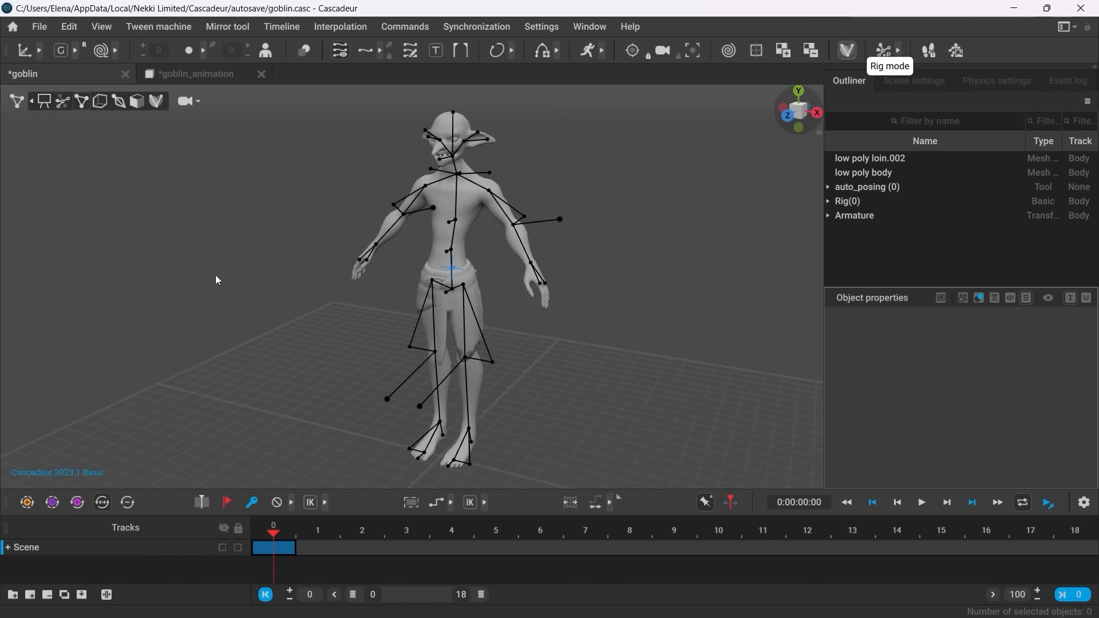
left_click(39, 28)
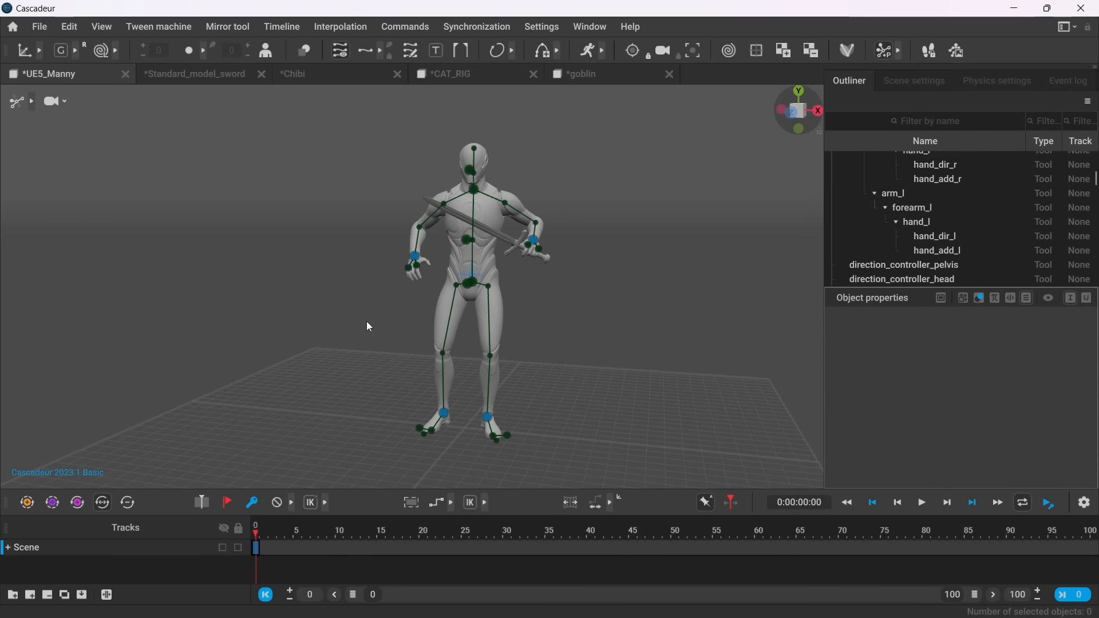
Step: View the Standard_model_sword scene and move a group of controllers on the character in the Chibi scene
left_click(205, 76)
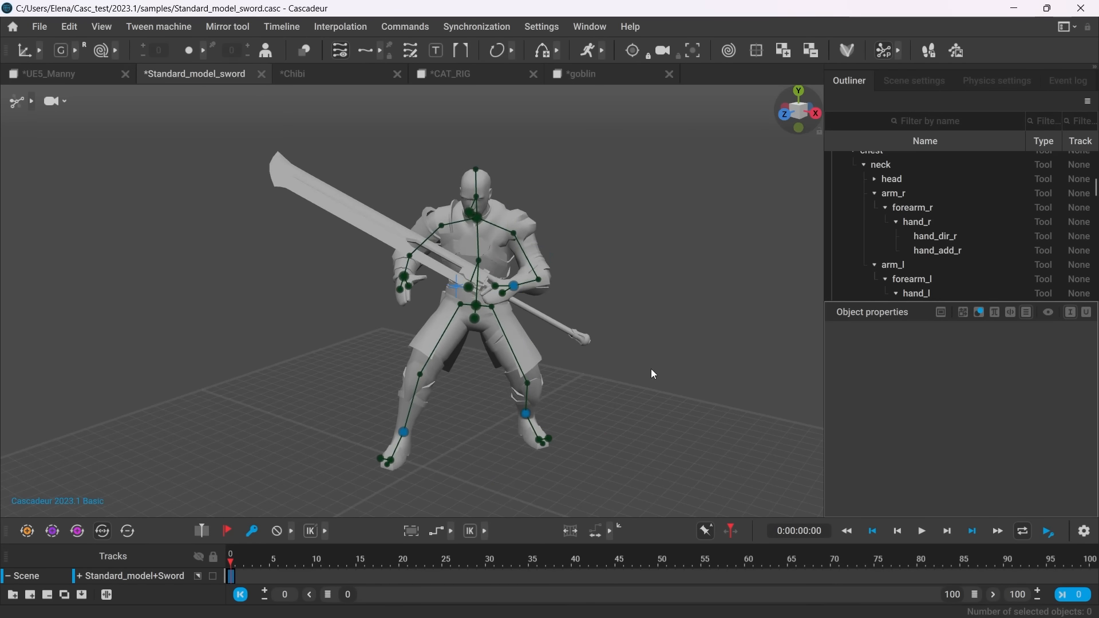
left_click(322, 74)
left_click_drag(279, 111, 541, 326)
double_click(450, 264)
left_click_drag(469, 262, 461, 282)
left_click(551, 232)
Step: In the CAT_RIG scene, pose the mech's left arm by moving the upper arm and rotating the lower arm and hand
left_click(461, 74)
double_click(561, 201)
left_click_drag(548, 207, 565, 230)
double_click(565, 269)
key("e")
left_click_drag(555, 274, 554, 281)
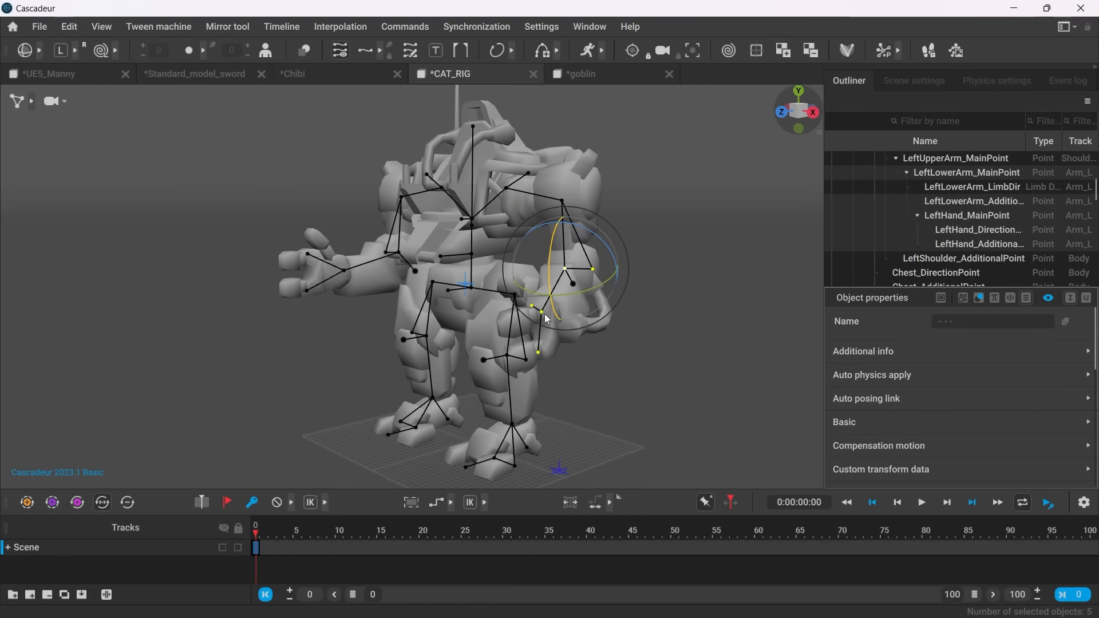
double_click(542, 313)
left_click_drag(556, 318, 527, 347)
Step: Move the mech's right foot points slightly upward
double_click(434, 398)
key("w")
mouse_move(436, 375)
left_mouse_down()
mouse_move(437, 326)
mouse_move(438, 372)
left_mouse_up()
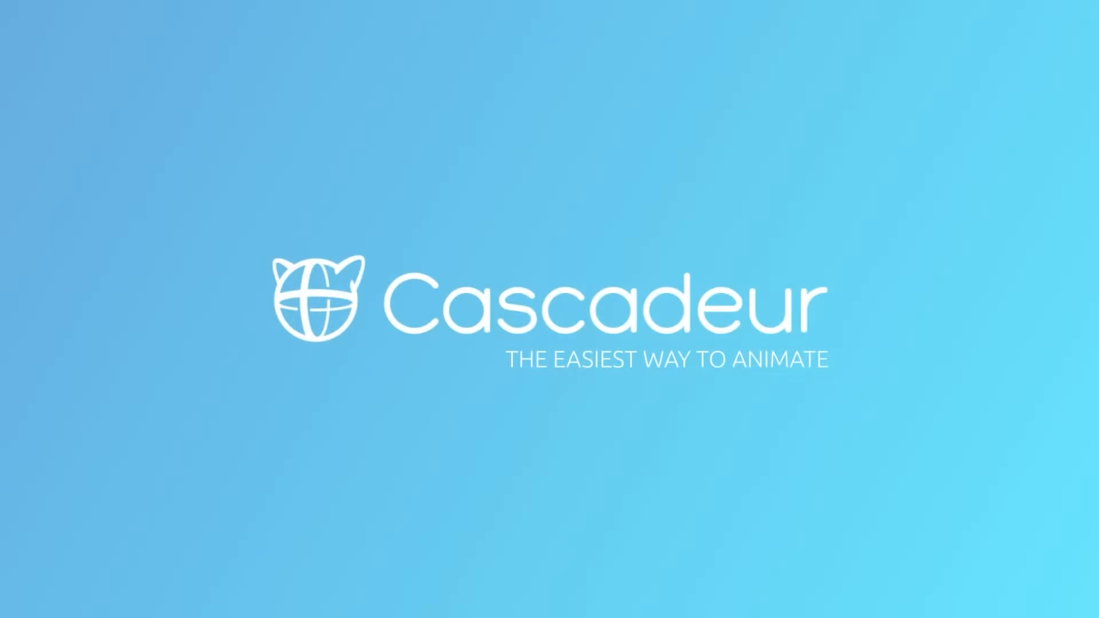